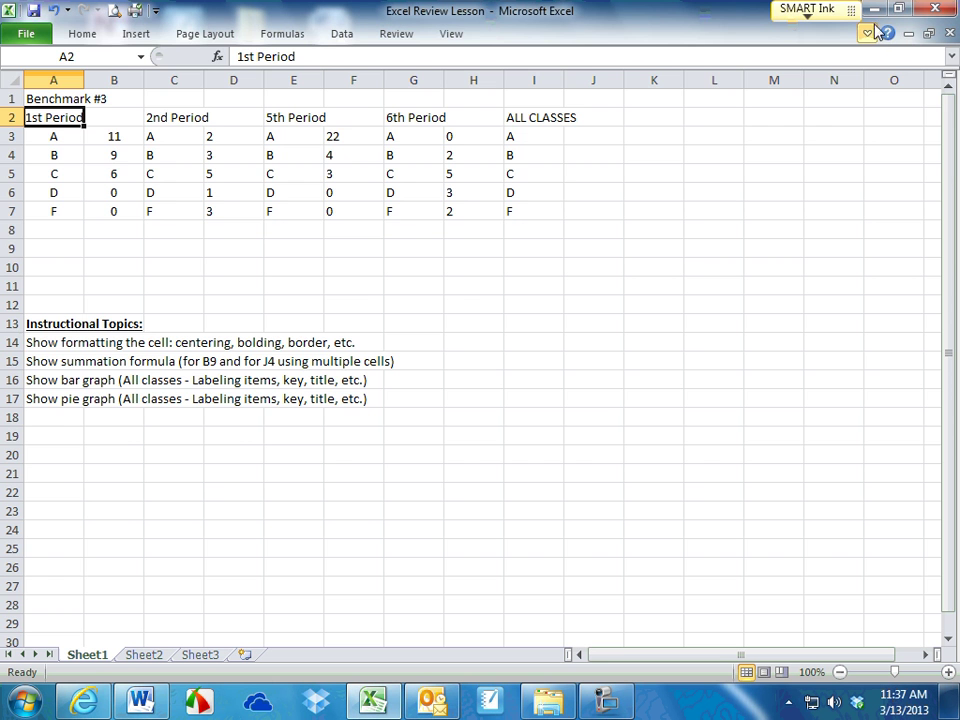
Expand the minimized ribbon and browse the available command groups.
{"action": "left_click", "coordinate": [866, 34]}
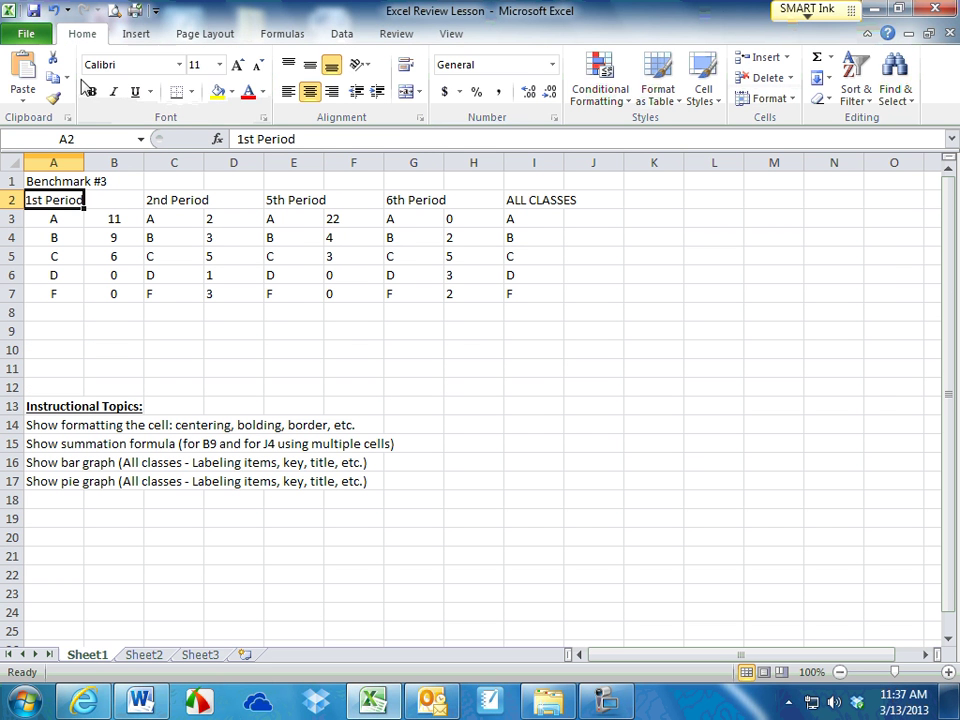
{"action": "left_click", "coordinate": [136, 34]}
{"action": "left_click", "coordinate": [205, 34]}
{"action": "left_click", "coordinate": [282, 34]}
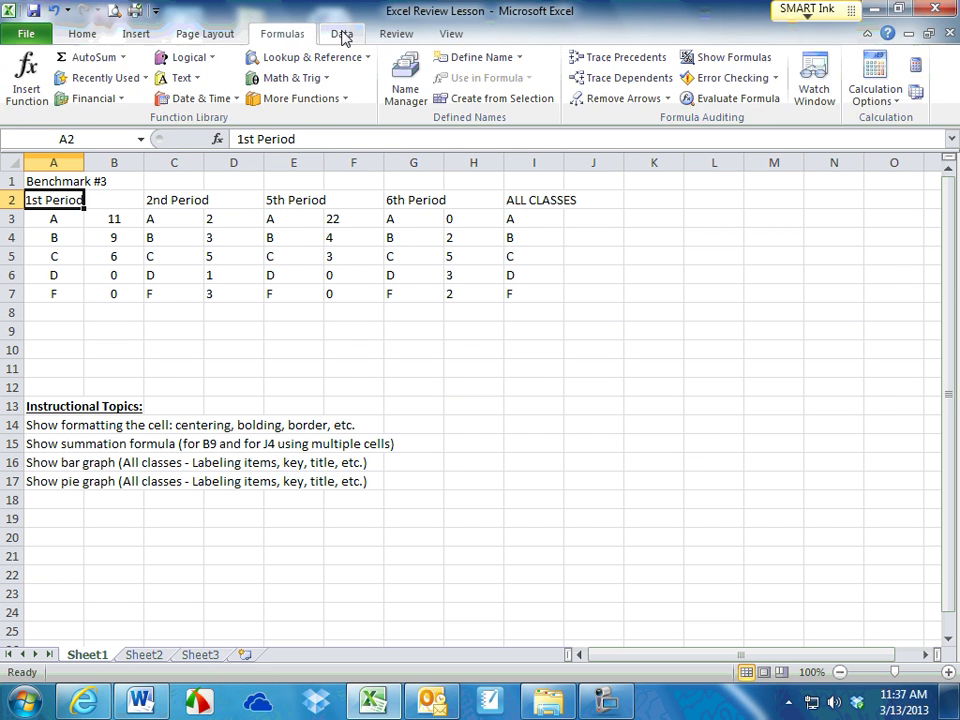
{"action": "left_click", "coordinate": [342, 34]}
{"action": "left_click", "coordinate": [86, 34]}
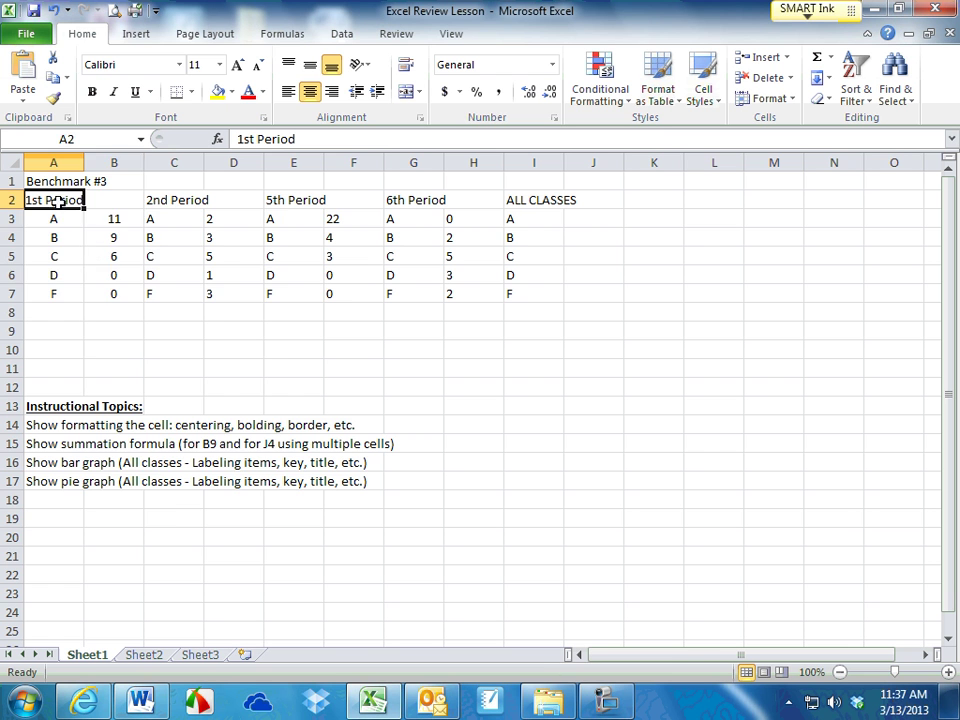
{"action": "left_click_drag", "start_coordinate": [94, 200], "coordinate": [117, 289]}
{"action": "right_click", "coordinate": [92, 244]}
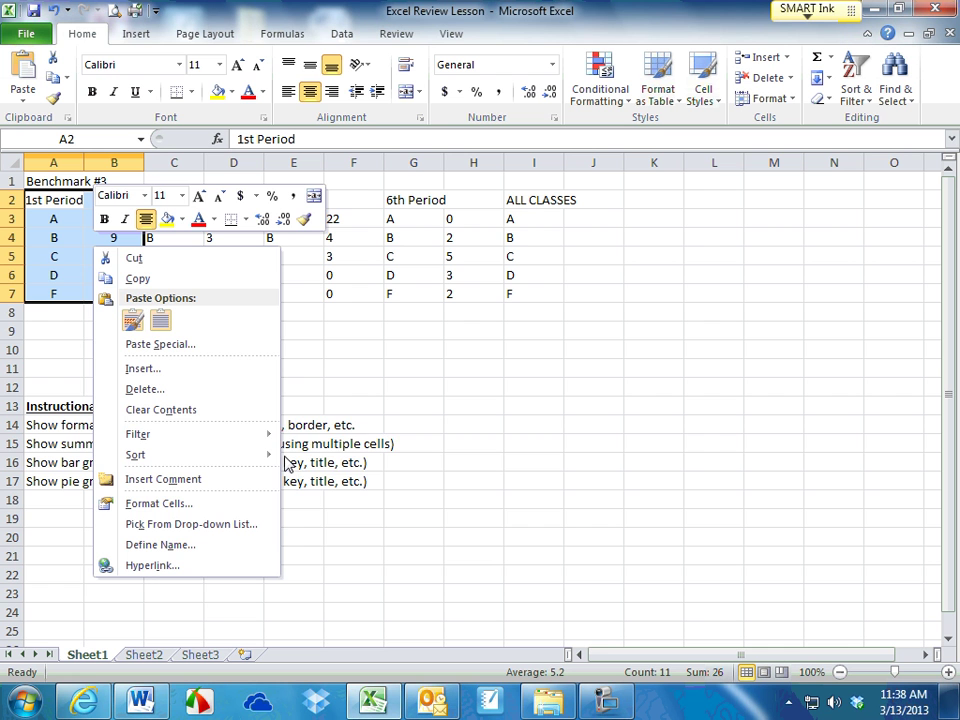
{"action": "mouse_move", "coordinate": [180, 443]}
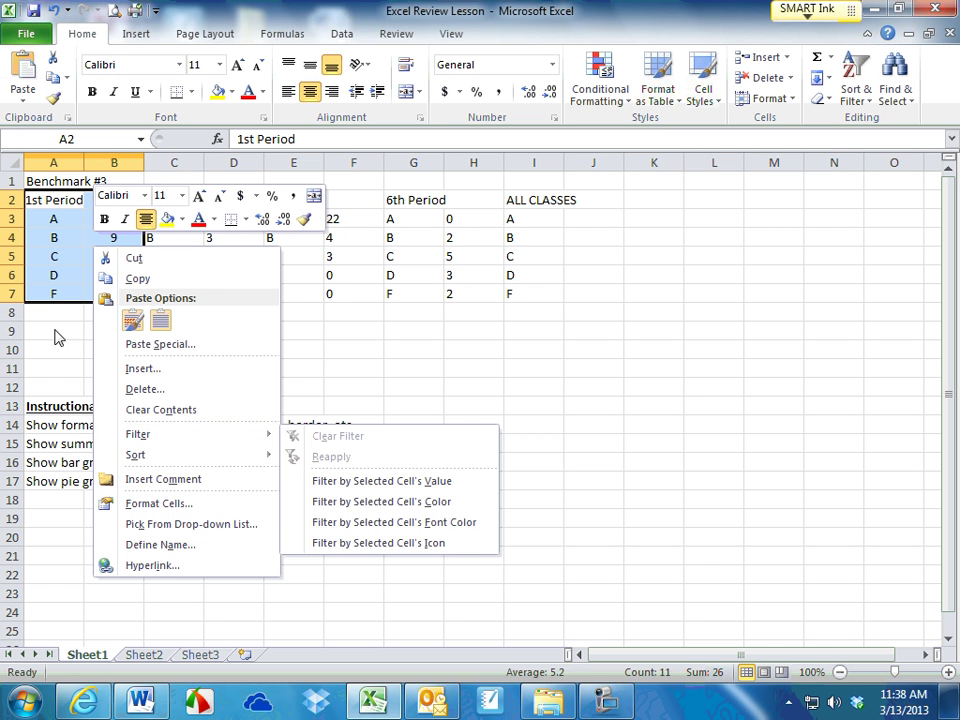
{"action": "key", "text": "Escape"}
{"action": "key", "text": "Escape"}
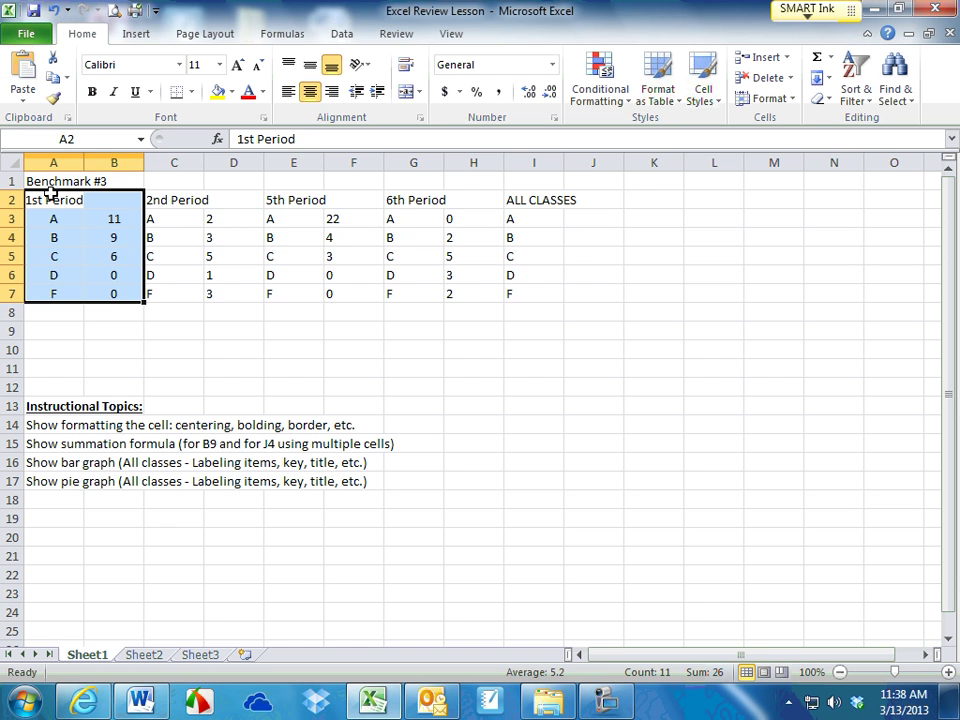
Make the grade table in A1:I7 bold and center its contents horizontally.
{"action": "left_click_drag", "start_coordinate": [38, 186], "coordinate": [512, 292]}
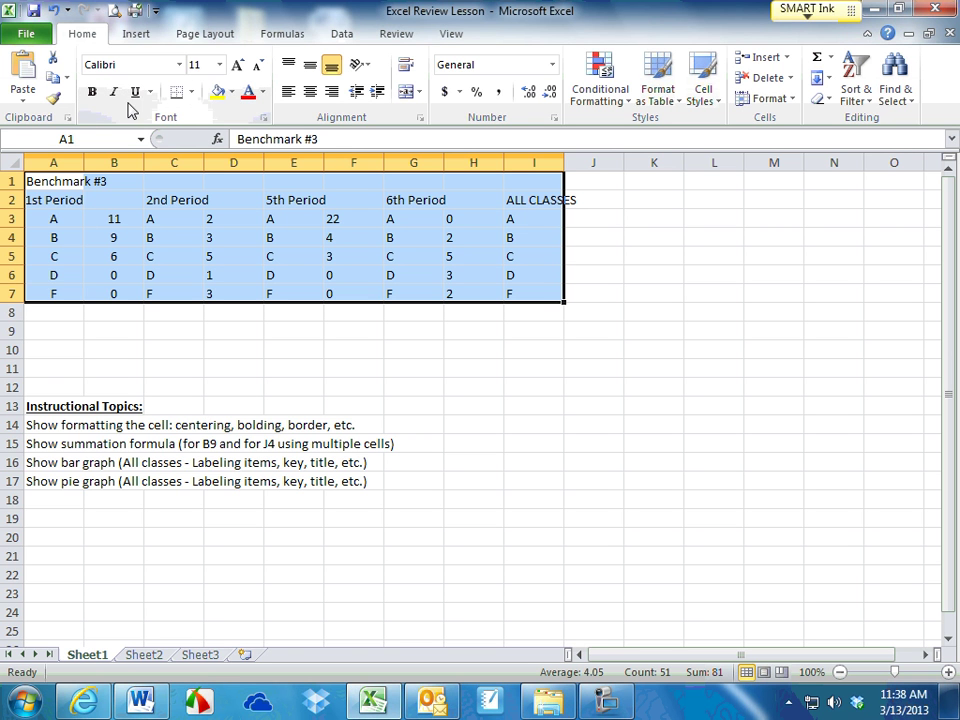
{"action": "left_click", "coordinate": [91, 91]}
{"action": "left_click", "coordinate": [310, 92]}
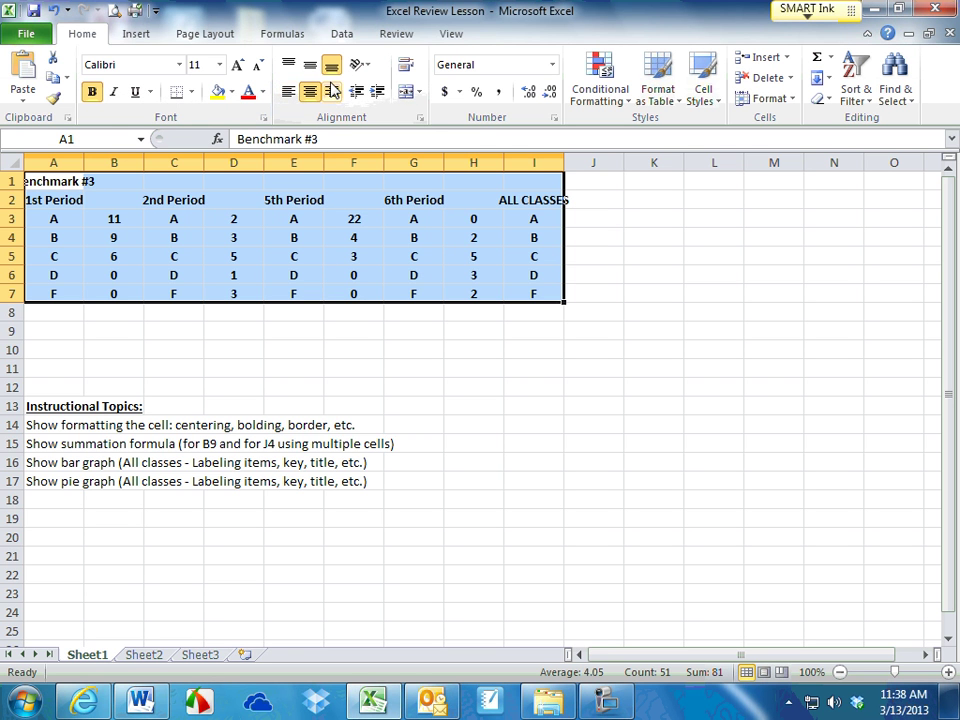
Widen column A so that the "Benchmark #3" heading fits inside its cell.
{"action": "left_click", "coordinate": [72, 160]}
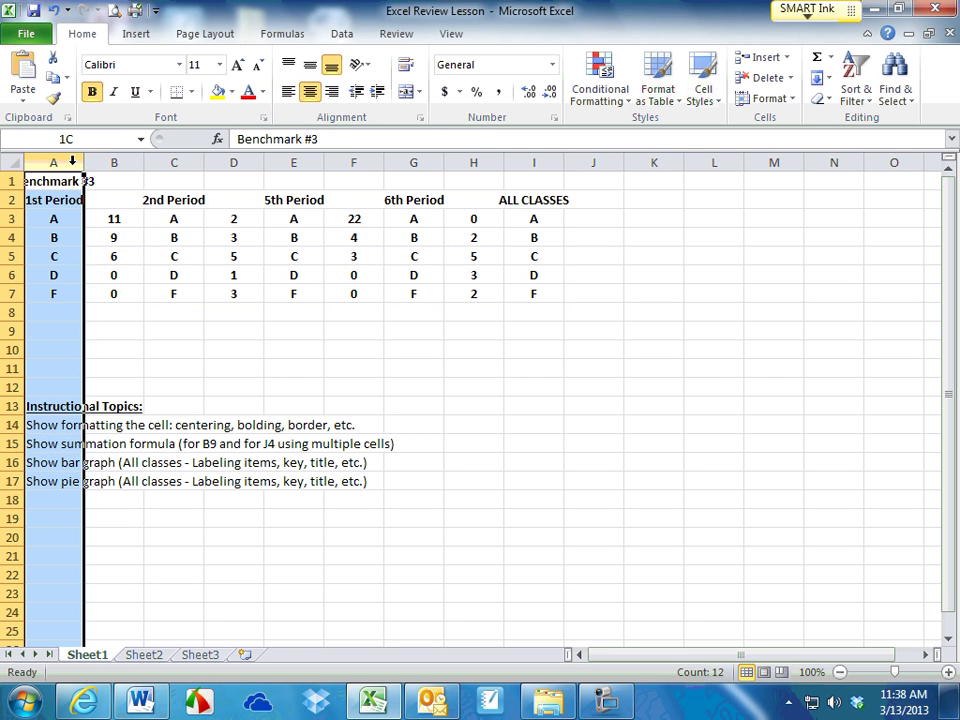
{"action": "left_click_drag", "start_coordinate": [84, 160], "coordinate": [118, 159]}
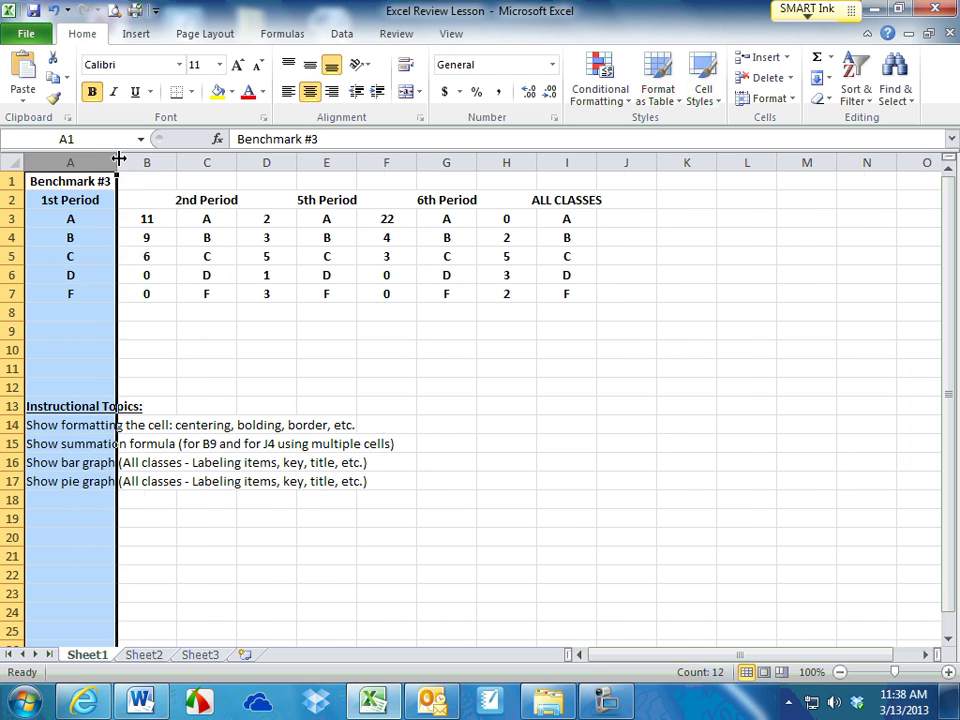
{"action": "left_click", "coordinate": [266, 275]}
Narrow column H to the width of its single digits, and widen it back to about its former width.
{"action": "left_click", "coordinate": [506, 162]}
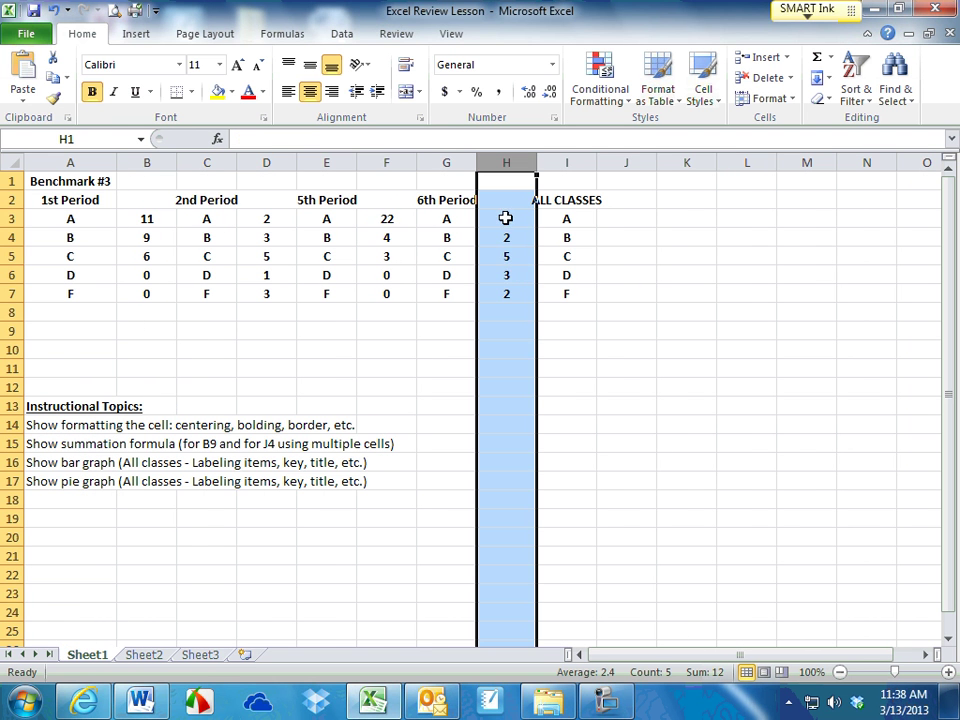
{"action": "left_click_drag", "start_coordinate": [535, 162], "coordinate": [490, 163]}
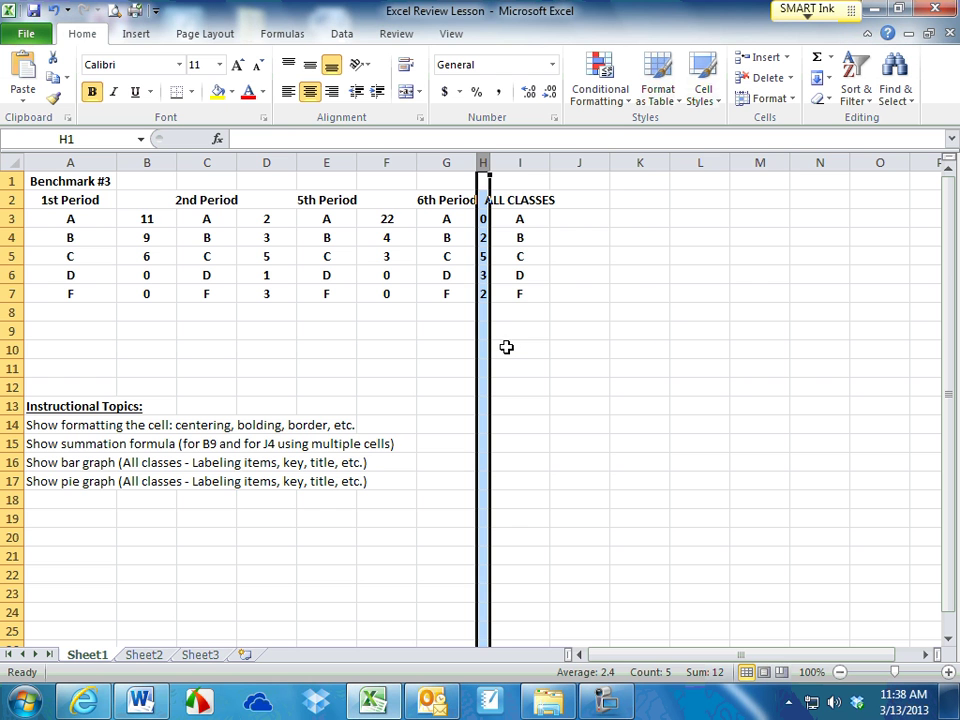
{"action": "left_click_drag", "start_coordinate": [489, 161], "coordinate": [533, 163]}
{"action": "left_click", "coordinate": [513, 345]}
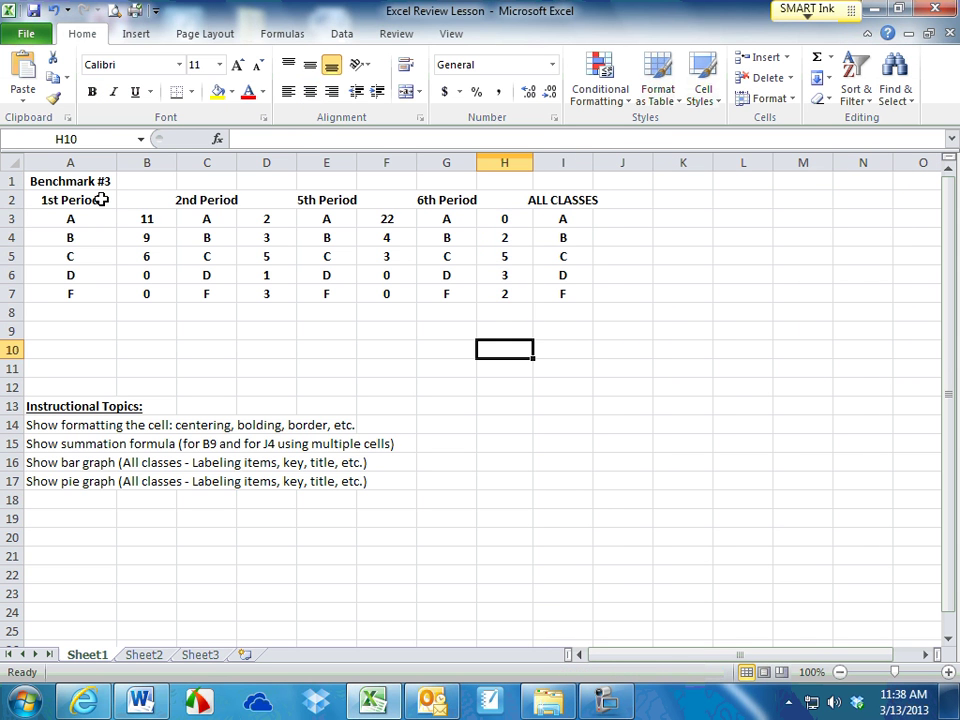
Add outline and inside borders to the grade table in A1:I7.
{"action": "left_click_drag", "start_coordinate": [92, 184], "coordinate": [536, 296]}
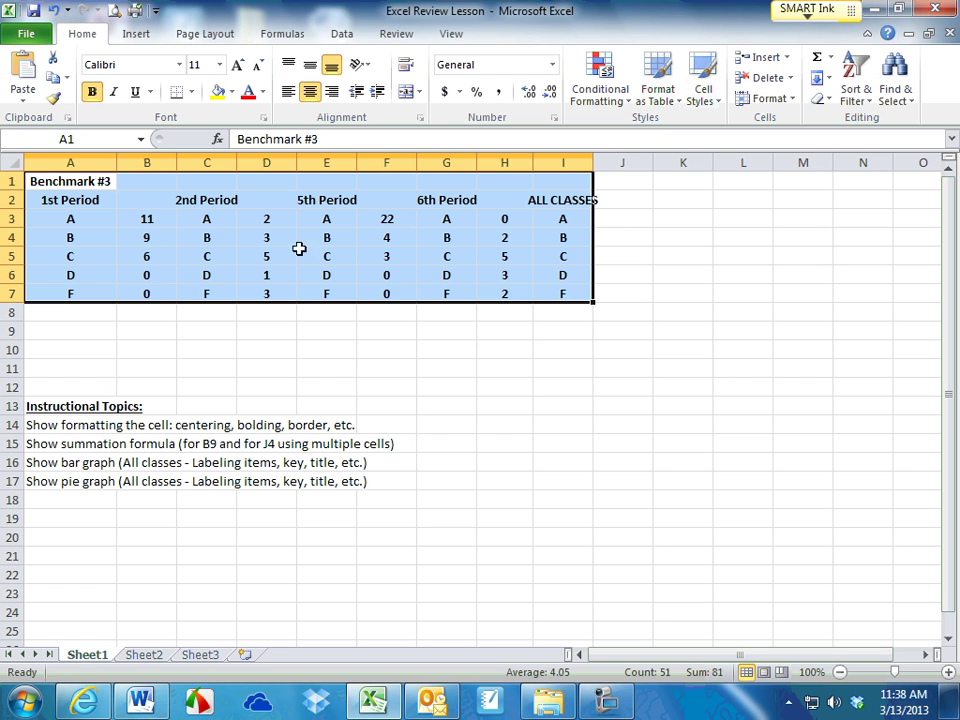
{"action": "right_click", "coordinate": [89, 224]}
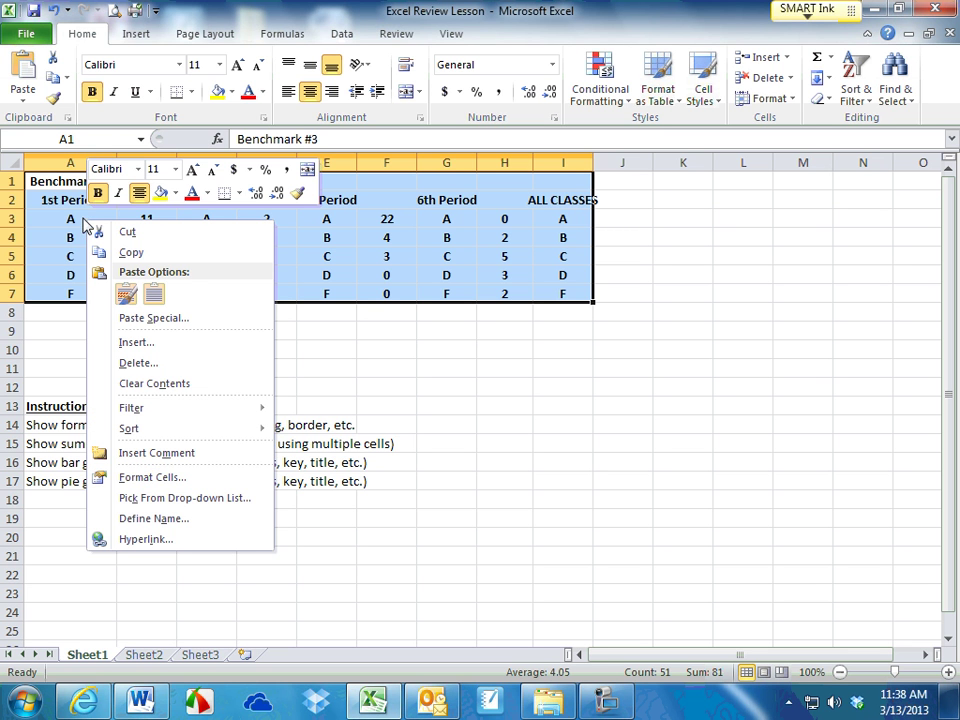
{"action": "left_click", "coordinate": [140, 479]}
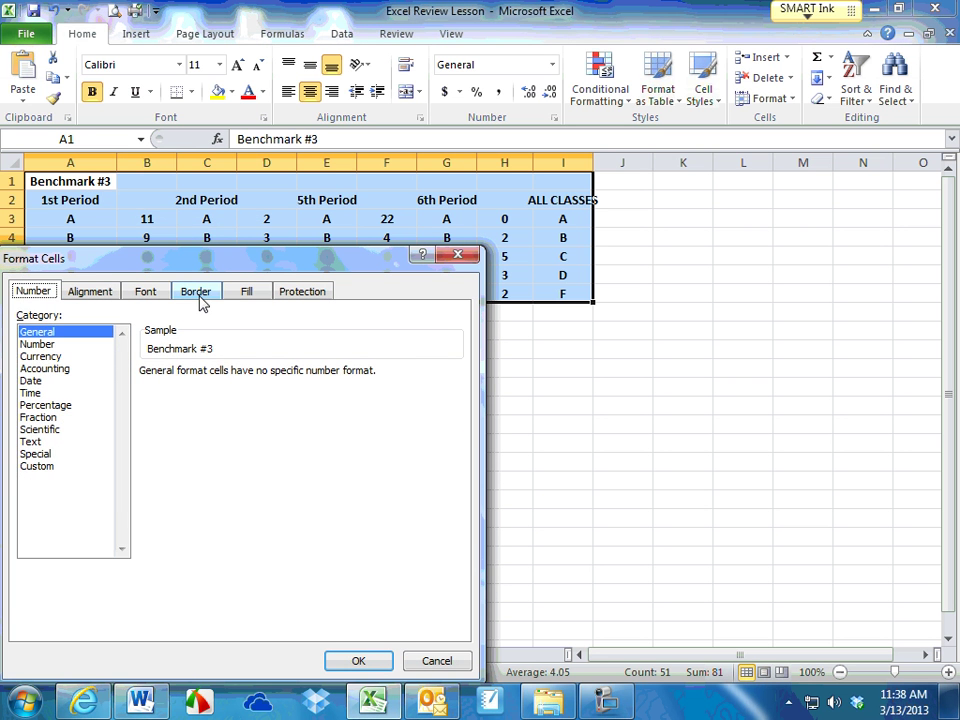
{"action": "left_click", "coordinate": [200, 298]}
{"action": "left_click", "coordinate": [260, 345]}
{"action": "left_click", "coordinate": [310, 345]}
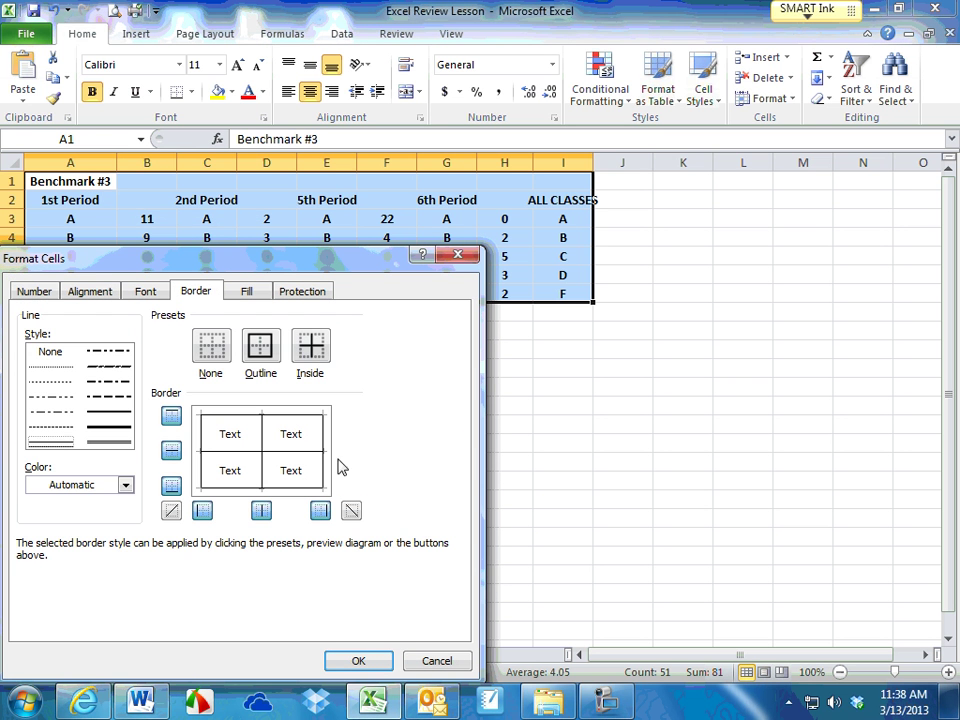
{"action": "left_click", "coordinate": [372, 664]}
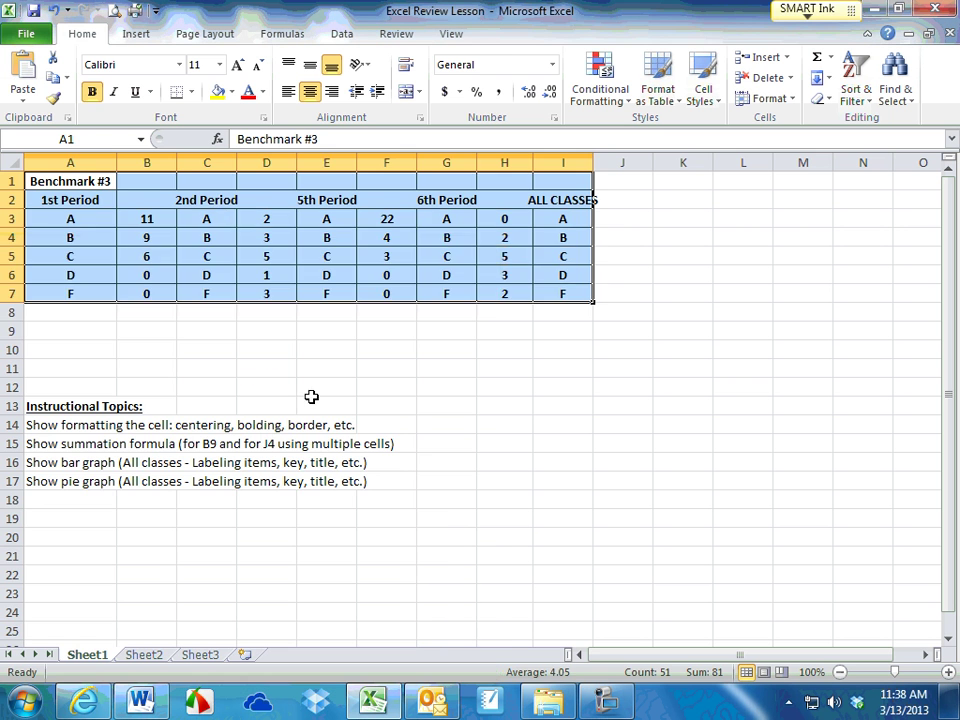
{"action": "left_click", "coordinate": [150, 349]}
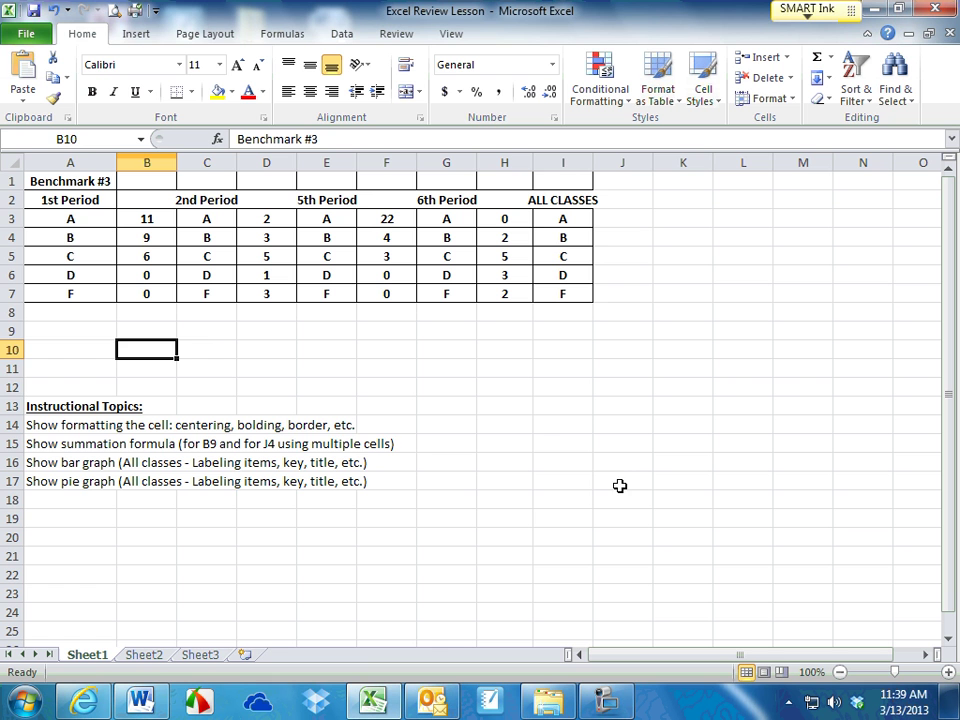
{"action": "left_click", "coordinate": [196, 389]}
{"action": "left_click", "coordinate": [81, 443]}
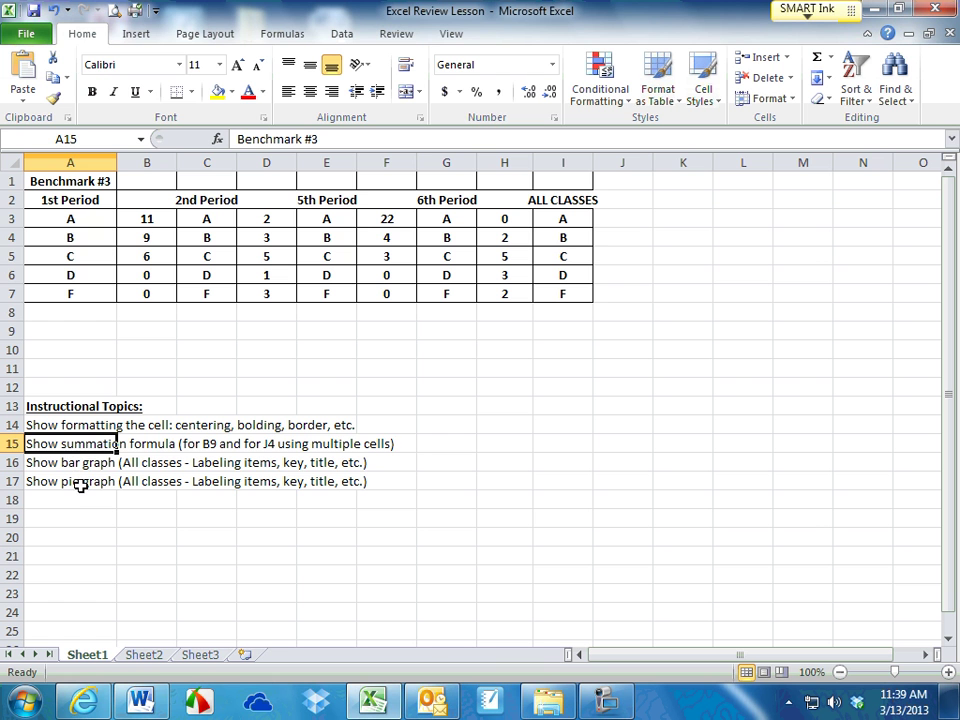
{"action": "left_click_drag", "start_coordinate": [150, 220], "coordinate": [152, 300]}
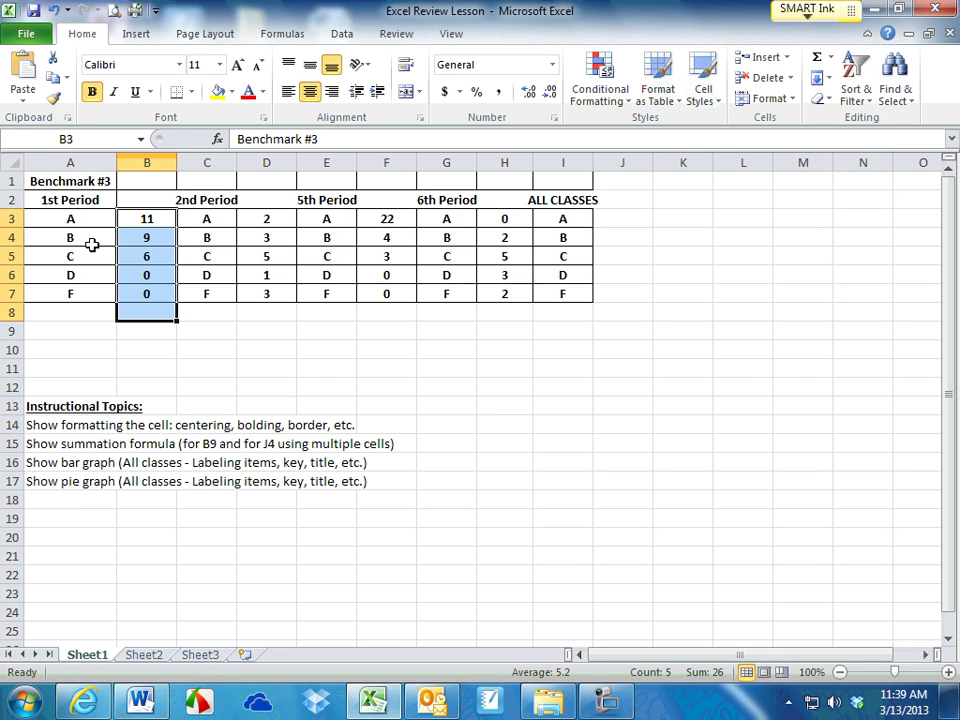
{"action": "left_click", "coordinate": [154, 312]}
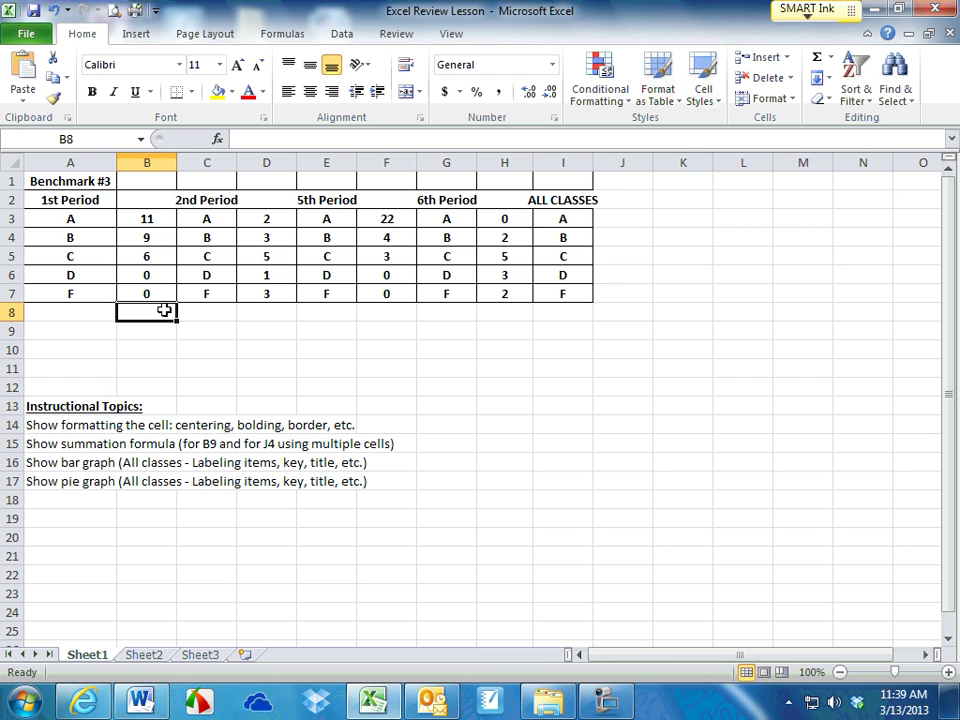
Total the 1st Period counts in B3:B7 into cell B8 with the AutoSum Sum function.
{"action": "left_click_drag", "start_coordinate": [131, 219], "coordinate": [133, 316]}
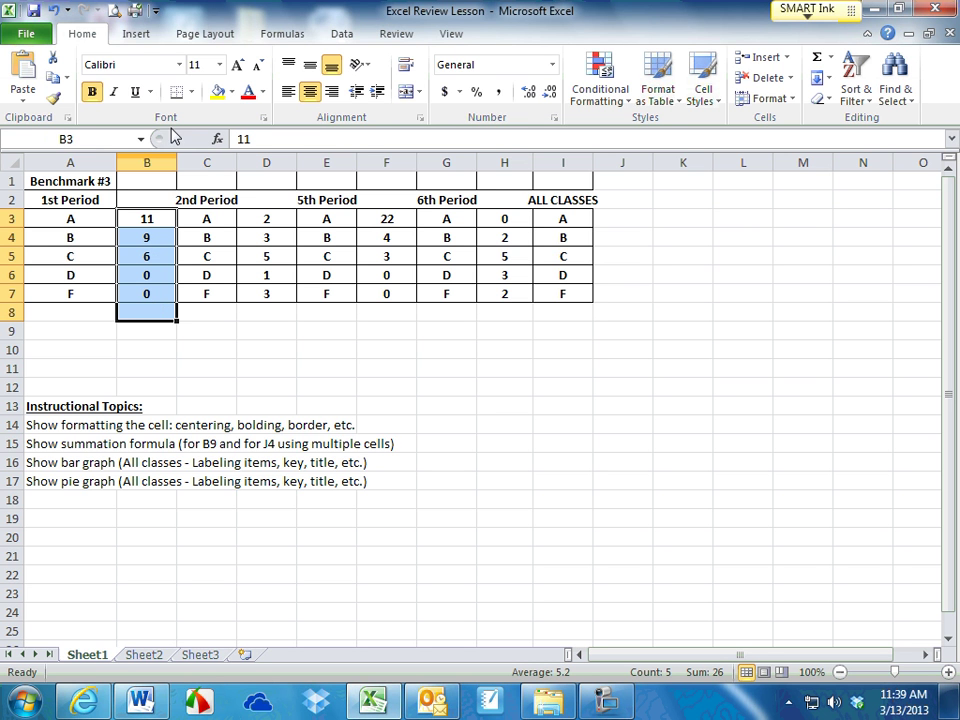
{"action": "left_click", "coordinate": [136, 35]}
{"action": "left_click", "coordinate": [303, 35]}
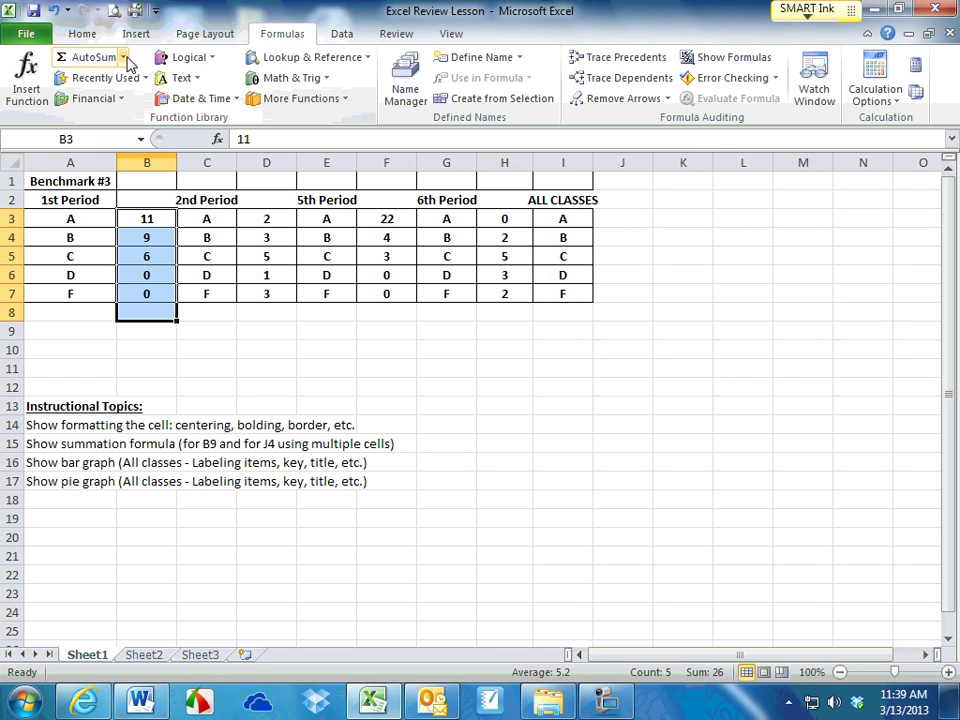
{"action": "left_click", "coordinate": [123, 59]}
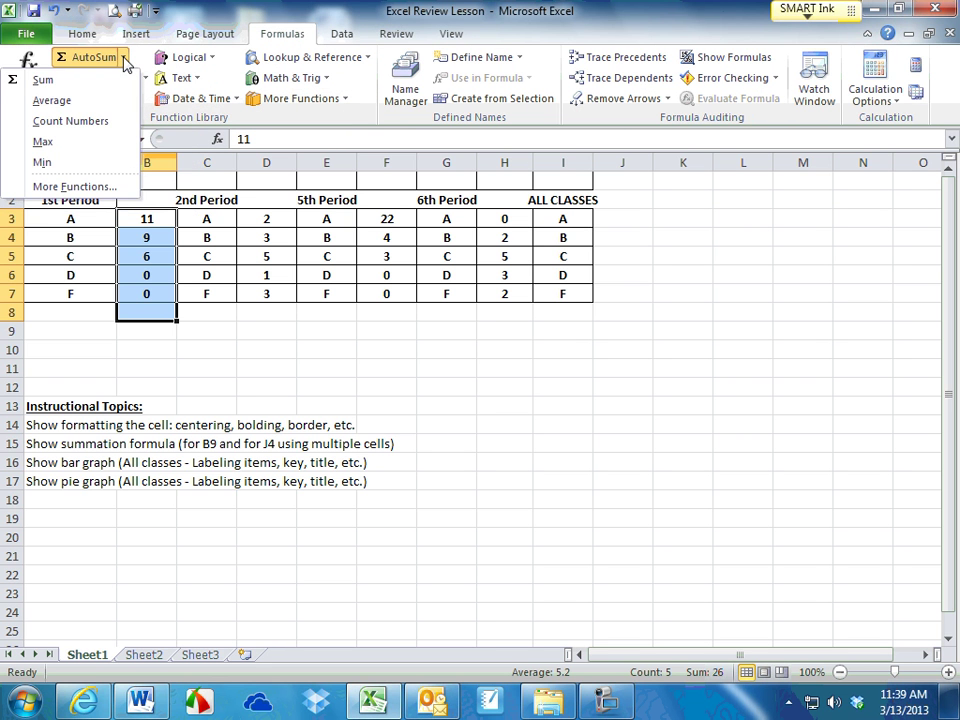
{"action": "left_click", "coordinate": [41, 81]}
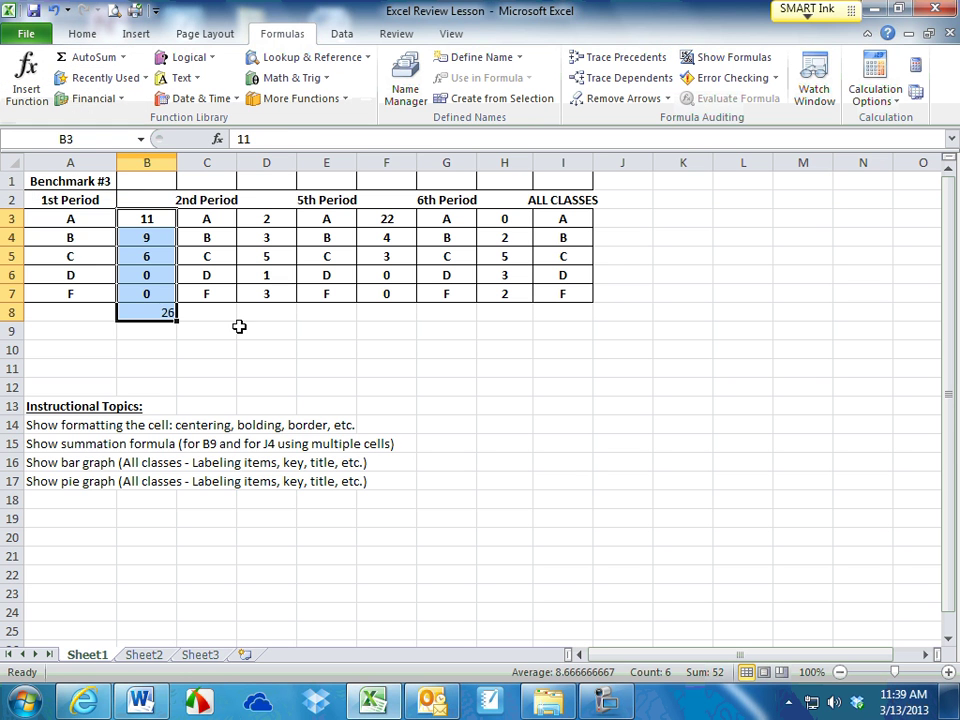
{"action": "left_click", "coordinate": [160, 310]}
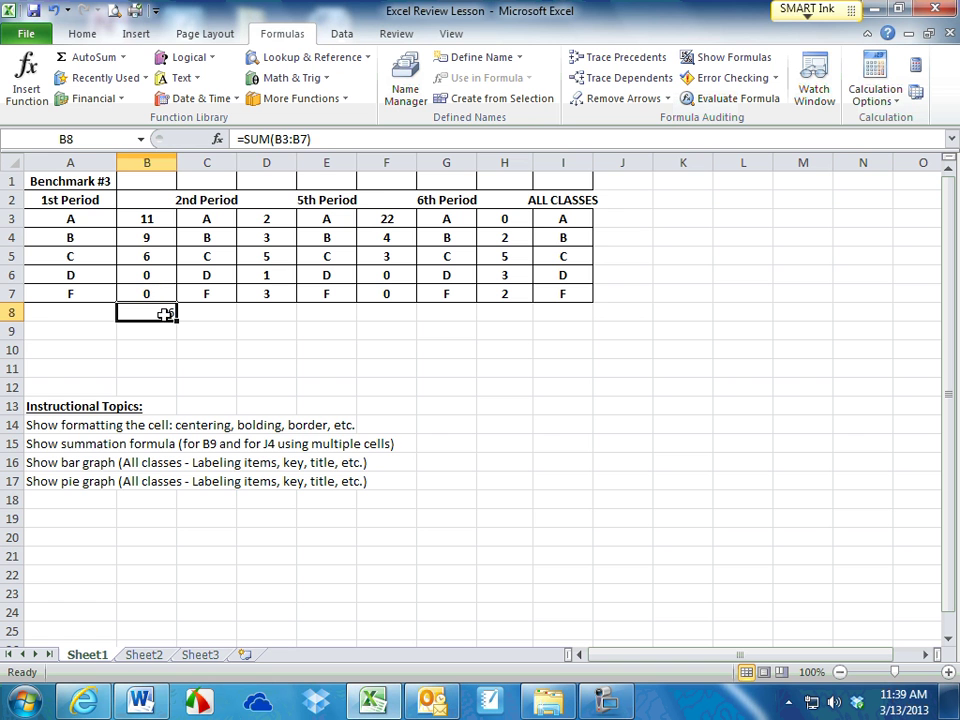
{"action": "left_click", "coordinate": [206, 349]}
Copy the total in B8 to the other periods, pasting its formula into D8 and H8 and only its value into F8.
{"action": "left_click", "coordinate": [154, 315]}
{"action": "key", "text": "ctrl+c"}
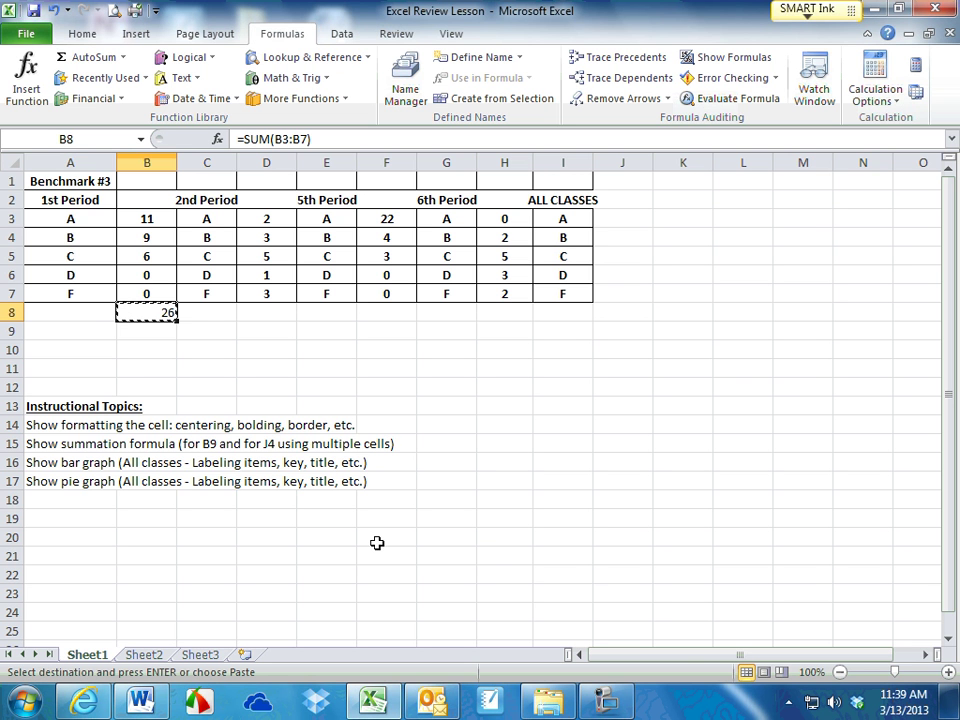
{"action": "left_click", "coordinate": [282, 314]}
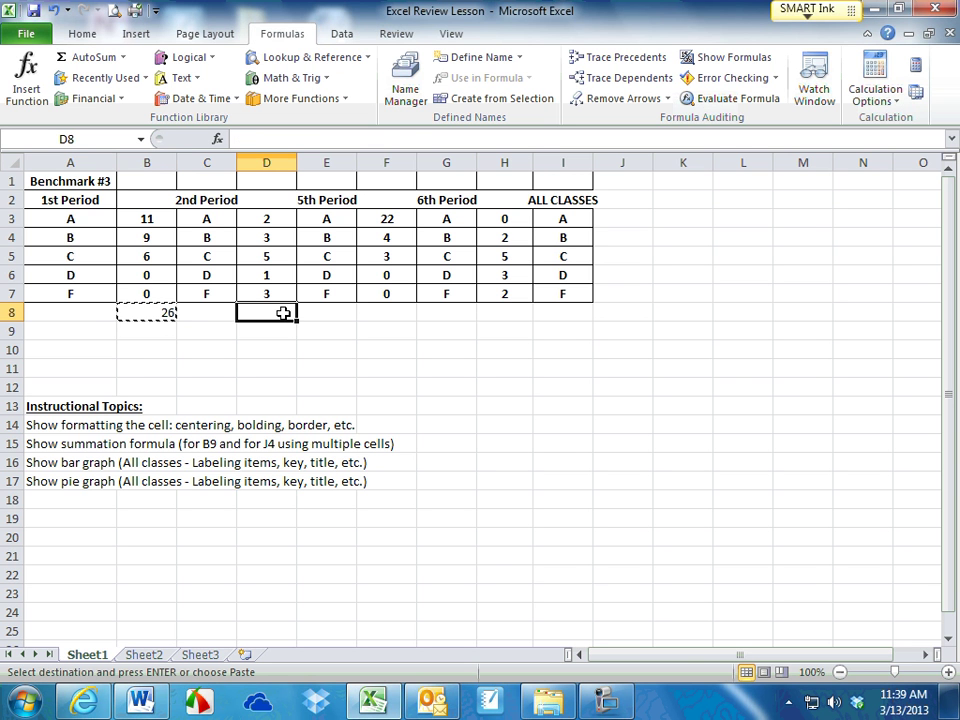
{"action": "key", "text": "ctrl+v"}
{"action": "left_click", "coordinate": [396, 316]}
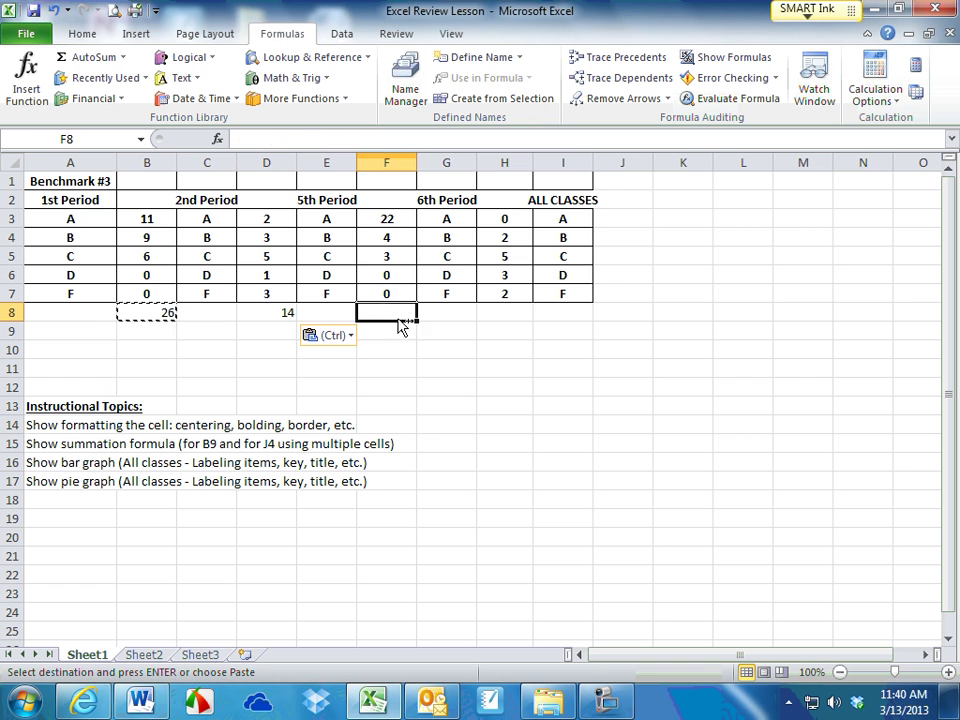
{"action": "key", "text": "ctrl+v"}
{"action": "key", "text": "ctrl"}
{"action": "key", "text": "v"}
{"action": "left_click", "coordinate": [499, 308]}
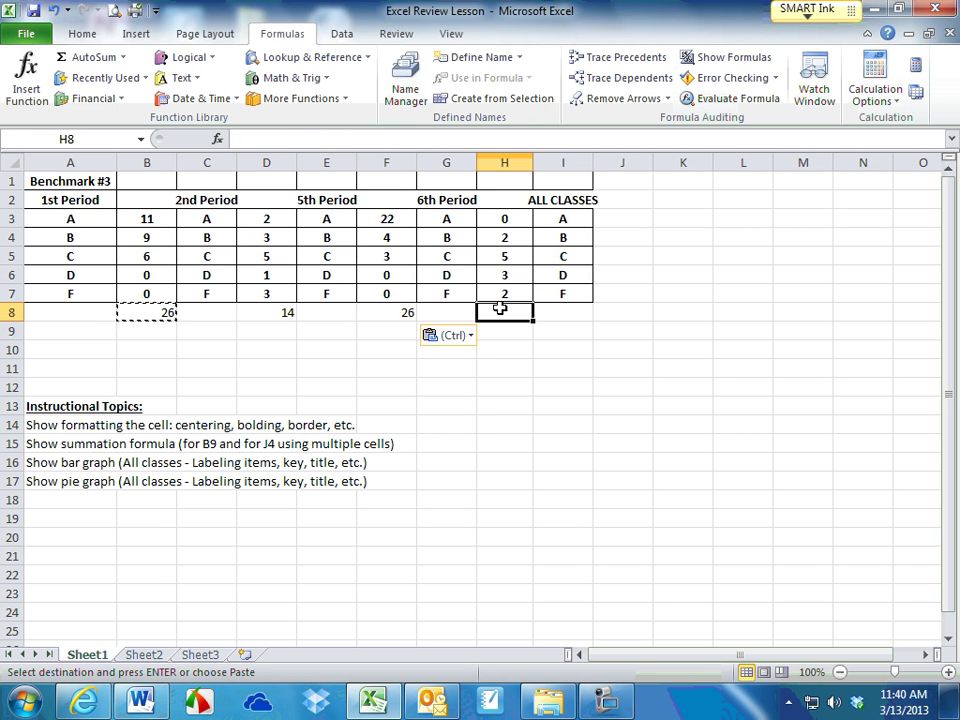
{"action": "key", "text": "ctrl+v"}
{"action": "left_click", "coordinate": [500, 385]}
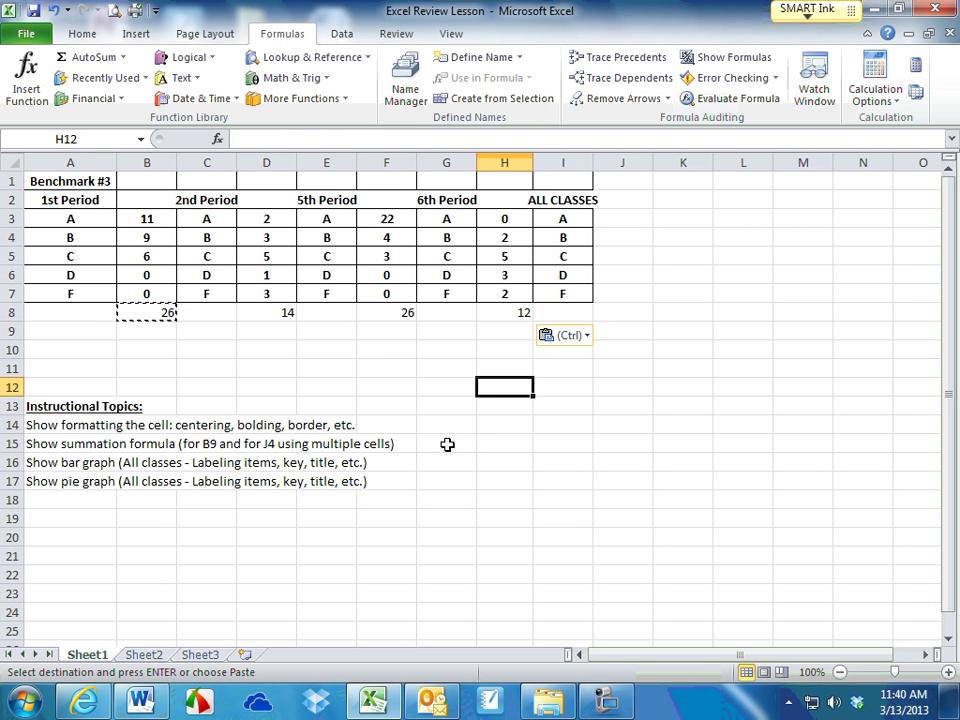
Check the contents of the pasted total cells D8, F8 and H8.
{"action": "left_click", "coordinate": [289, 314]}
{"action": "left_click", "coordinate": [377, 311]}
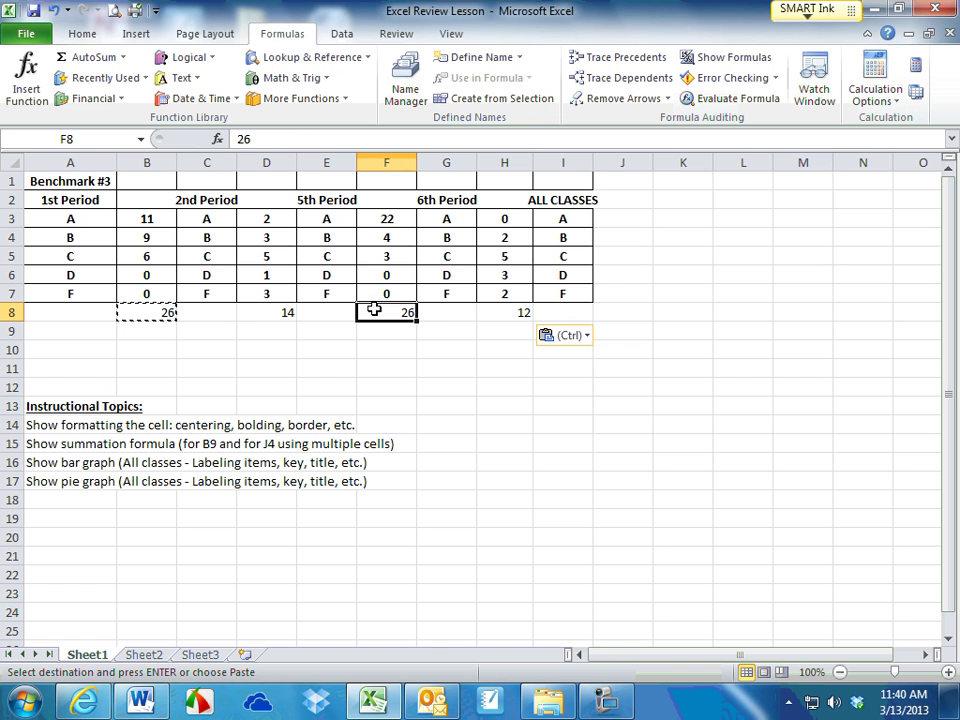
{"action": "left_click", "coordinate": [500, 312]}
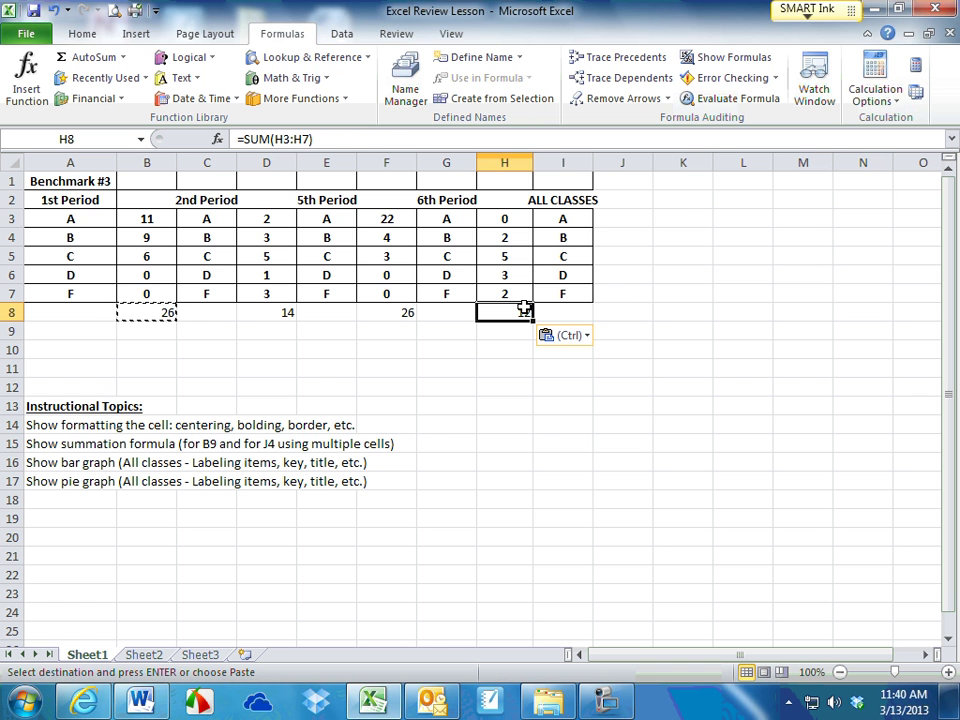
{"action": "left_click", "coordinate": [547, 368]}
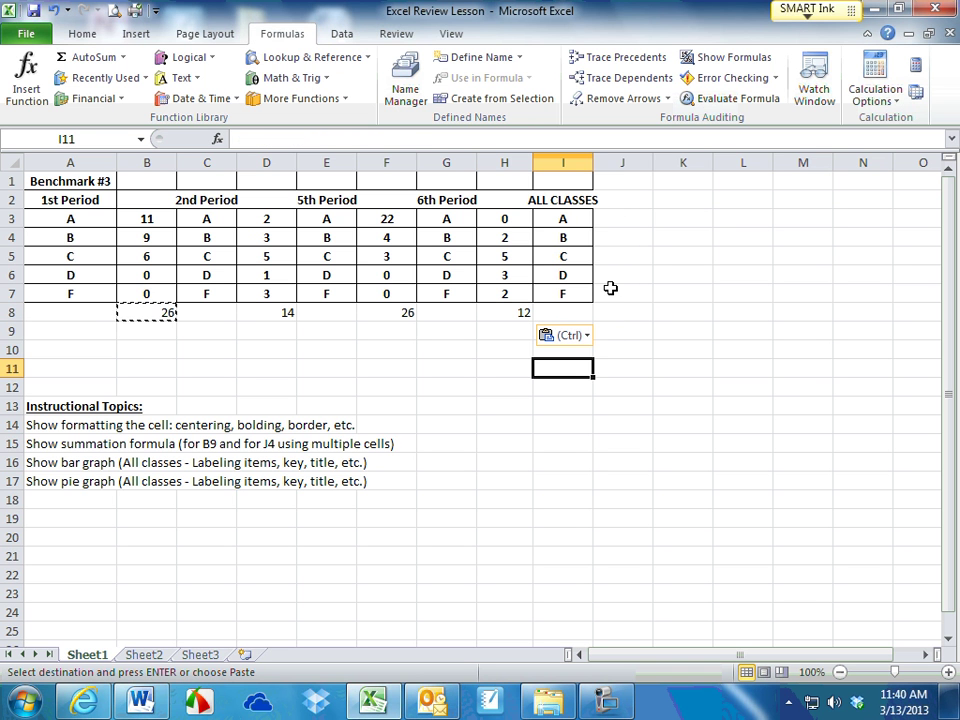
Review the A-grade counts in B3, D3, F3 and H3 and the empty ALL CLASSES cell J3.
{"action": "left_click", "coordinate": [625, 222]}
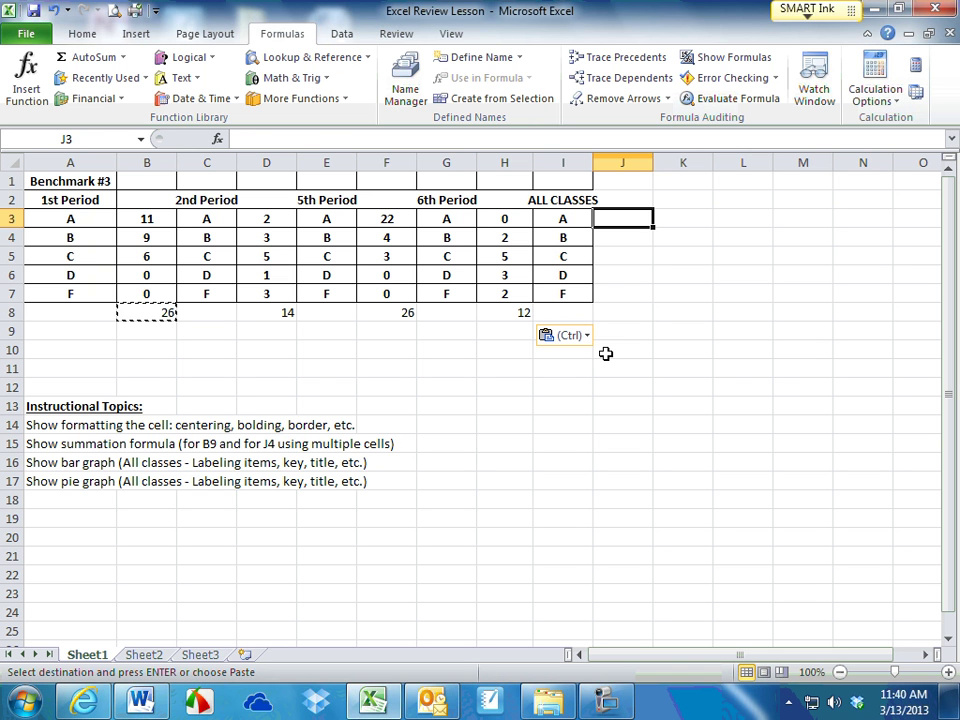
{"action": "left_click", "coordinate": [154, 221]}
{"action": "left_click", "coordinate": [262, 220]}
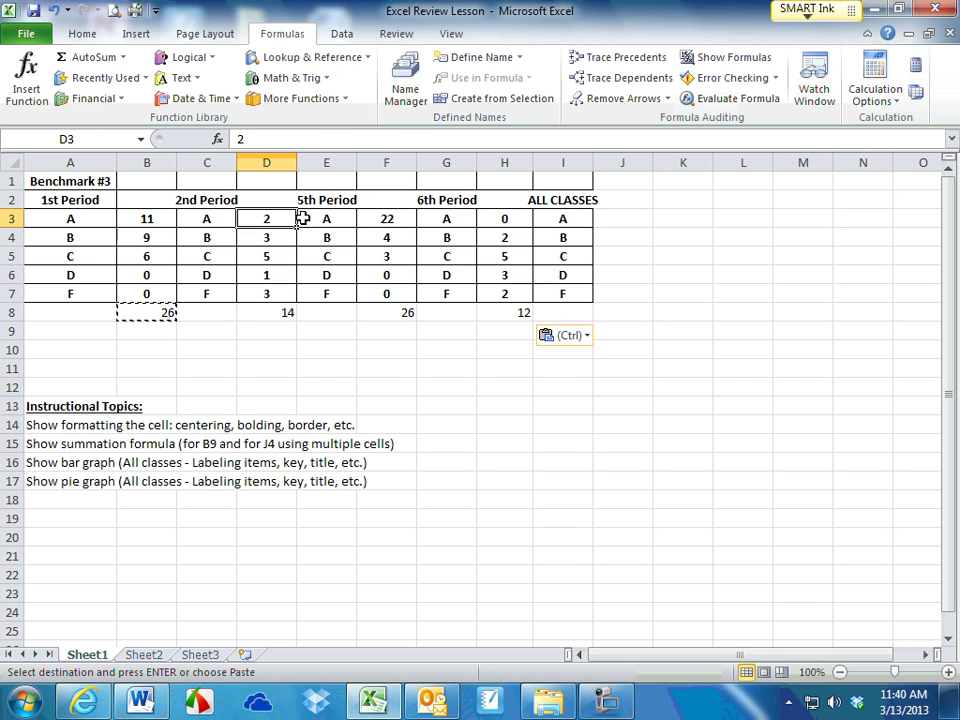
{"action": "left_click", "coordinate": [398, 223]}
{"action": "left_click", "coordinate": [505, 220]}
{"action": "left_click", "coordinate": [615, 220]}
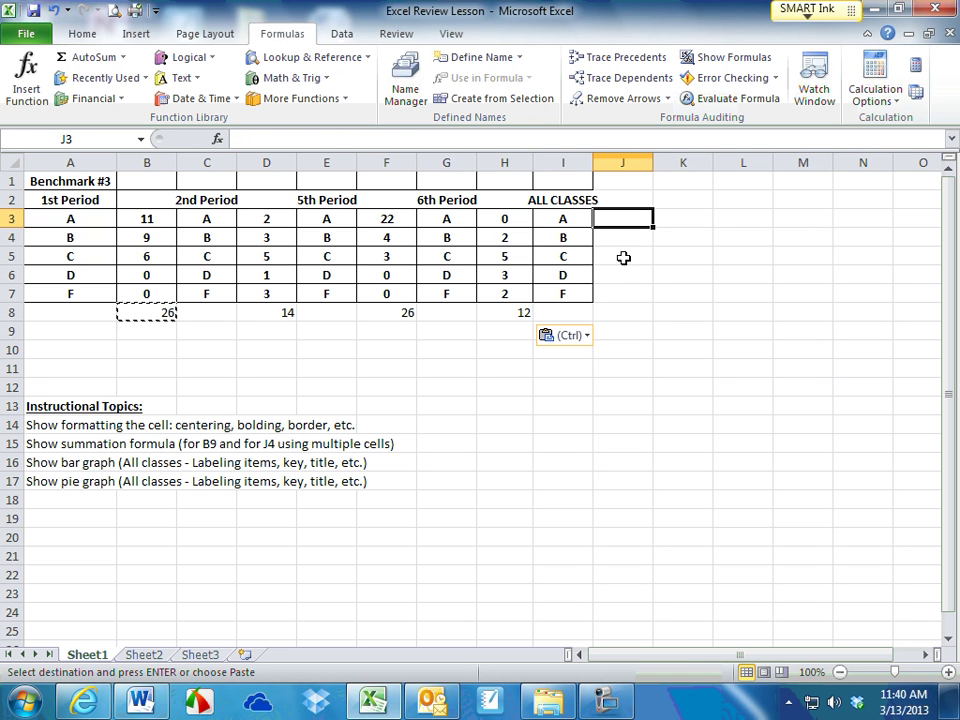
Add outline and inside borders to the ALL CLASSES columns in I1:J7.
{"action": "left_click", "coordinate": [621, 193]}
{"action": "left_click_drag", "start_coordinate": [574, 176], "coordinate": [636, 320]}
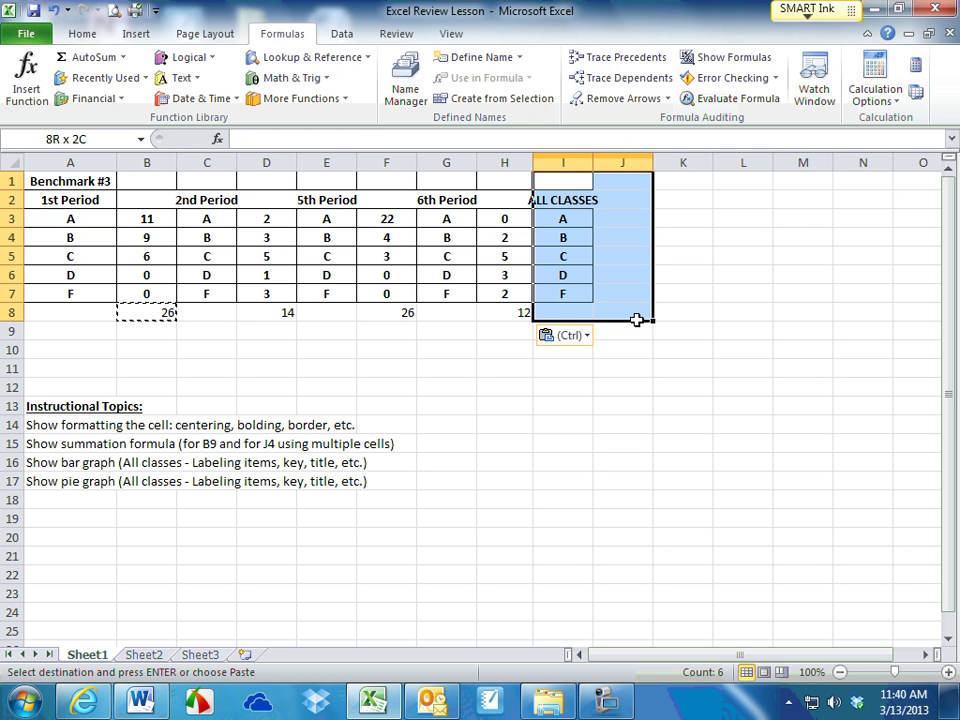
{"action": "left_click", "coordinate": [565, 219]}
{"action": "left_click_drag", "start_coordinate": [575, 181], "coordinate": [611, 290]}
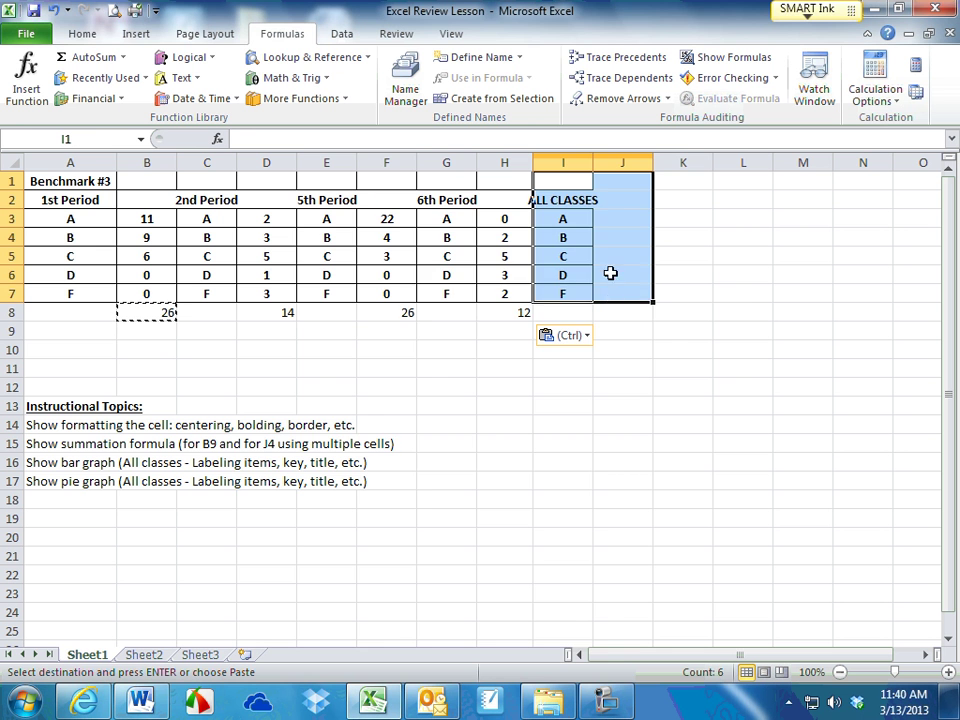
{"action": "right_click", "coordinate": [610, 273]}
{"action": "left_click", "coordinate": [489, 510]}
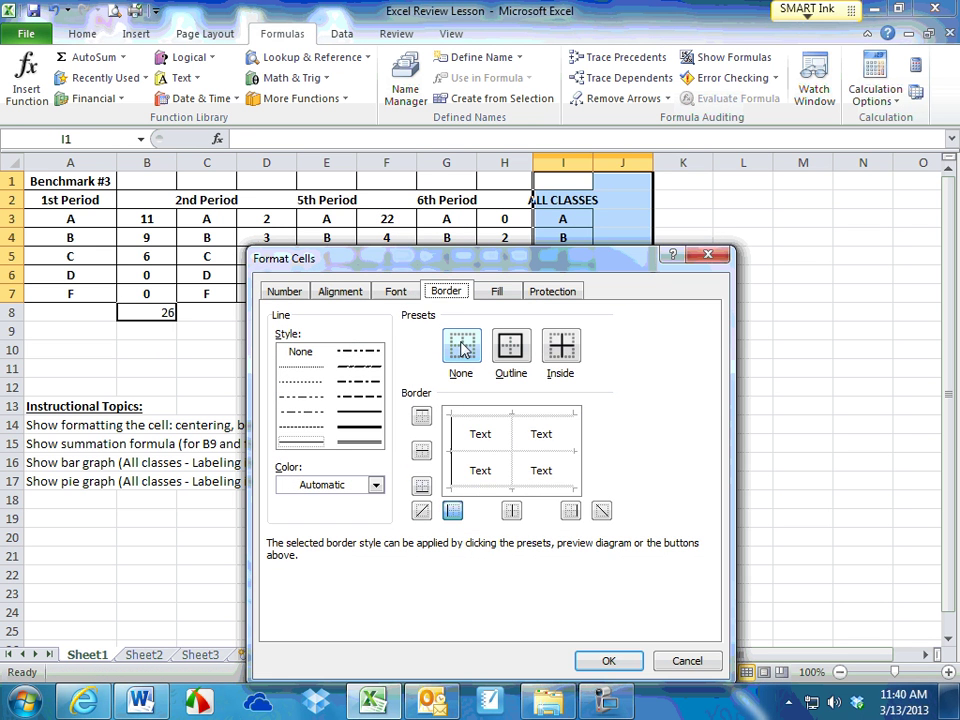
{"action": "left_click", "coordinate": [510, 345]}
{"action": "left_click", "coordinate": [561, 345]}
{"action": "left_click", "coordinate": [612, 661]}
{"action": "left_click", "coordinate": [660, 517]}
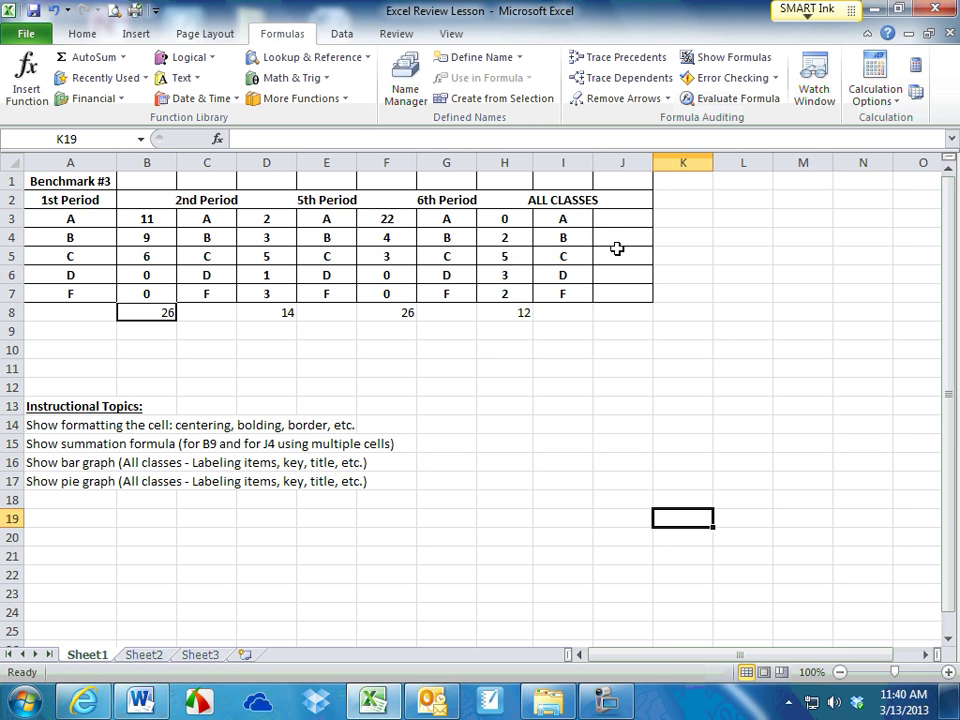
{"action": "left_click", "coordinate": [617, 248]}
{"action": "left_click", "coordinate": [615, 217]}
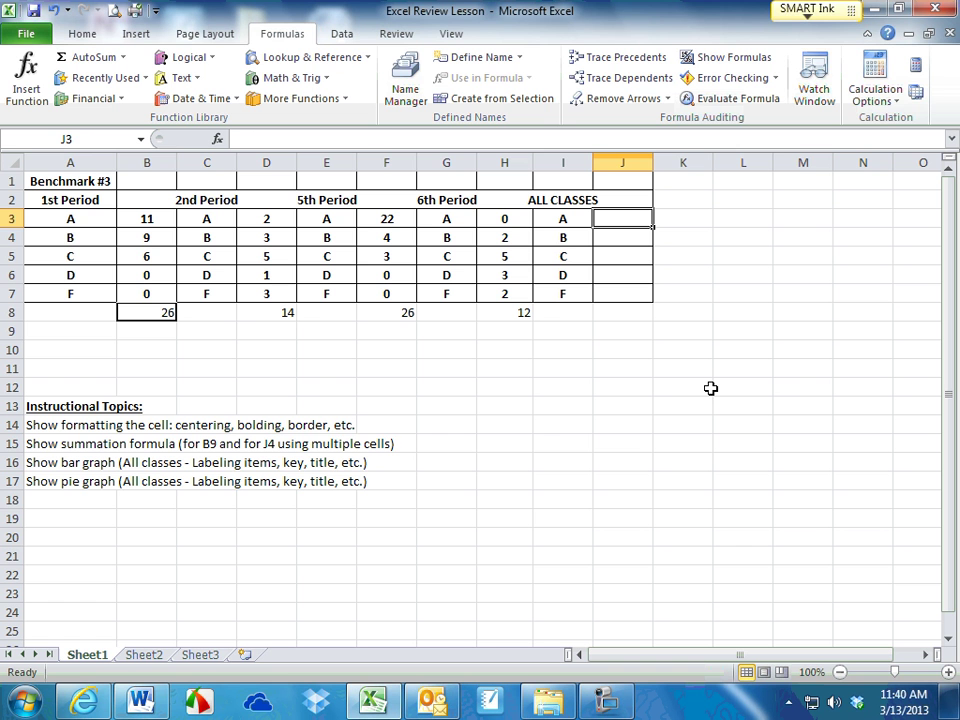
{"action": "type", "text": "="}
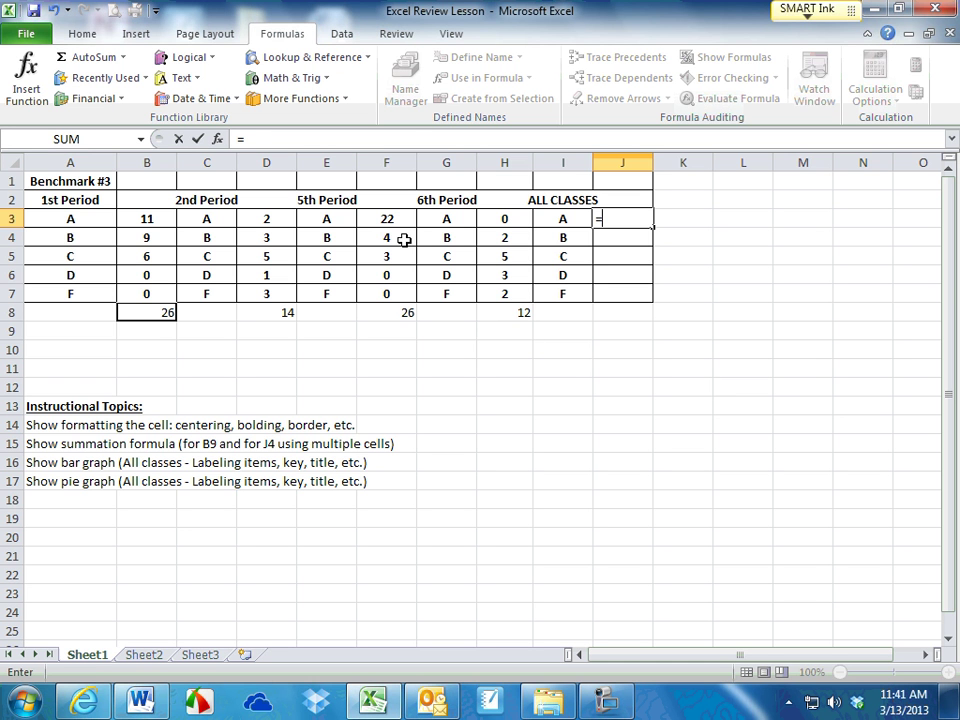
{"action": "left_click", "coordinate": [406, 310]}
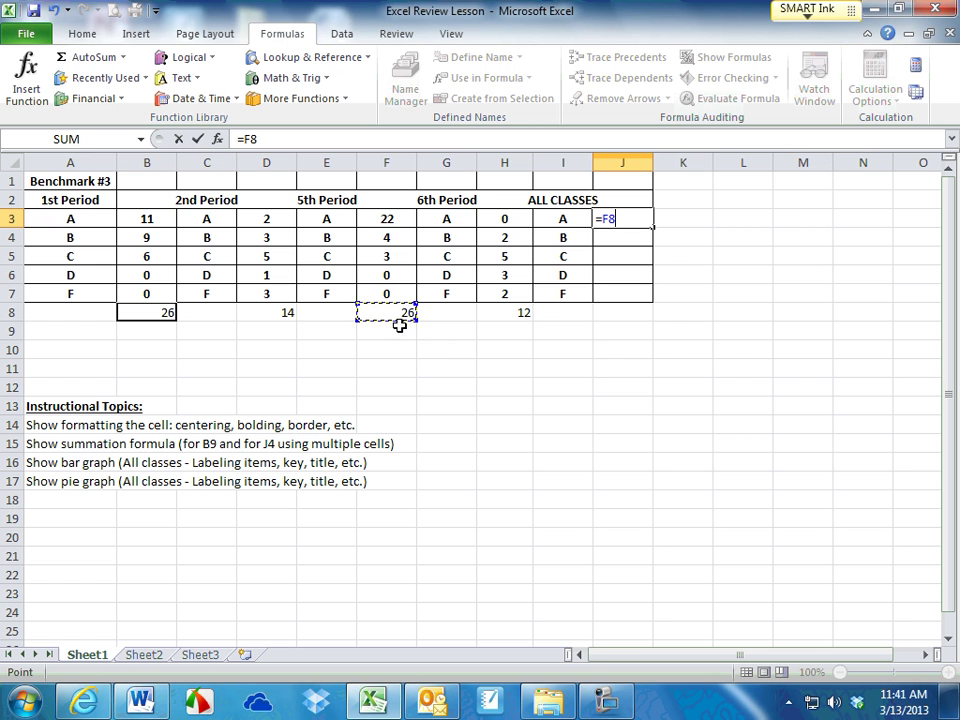
{"action": "key", "text": "BackSpace"}
{"action": "key", "text": "BackSpace"}
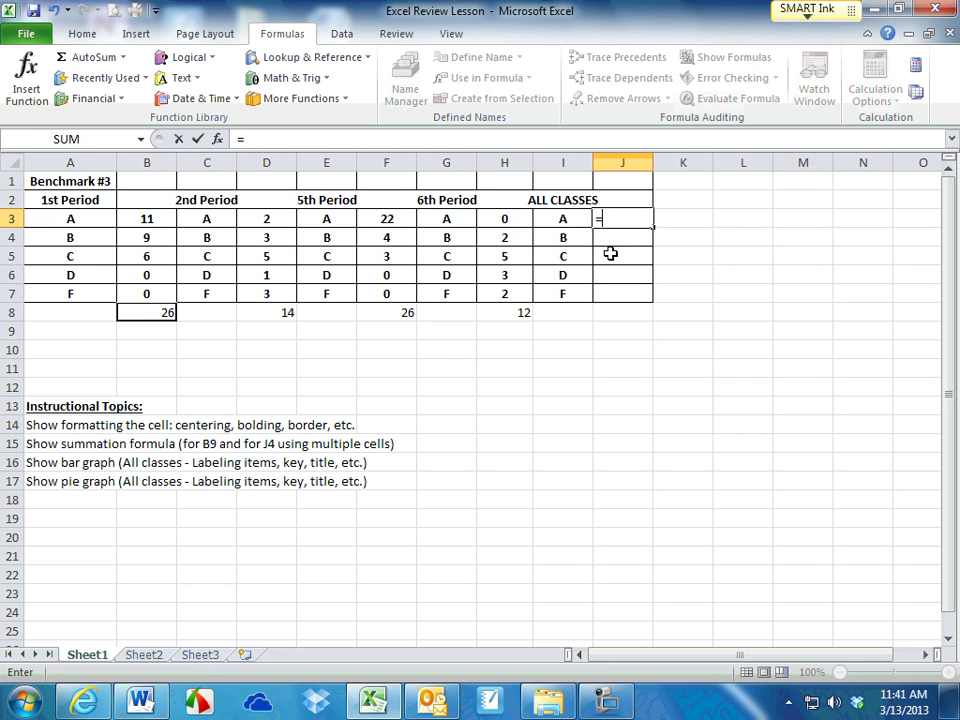
{"action": "key", "text": "Escape"}
Replace the fixed value in the 5th Period total cell F8 with the sum formula copied from D8.
{"action": "left_click", "coordinate": [621, 332]}
{"action": "left_click", "coordinate": [406, 314]}
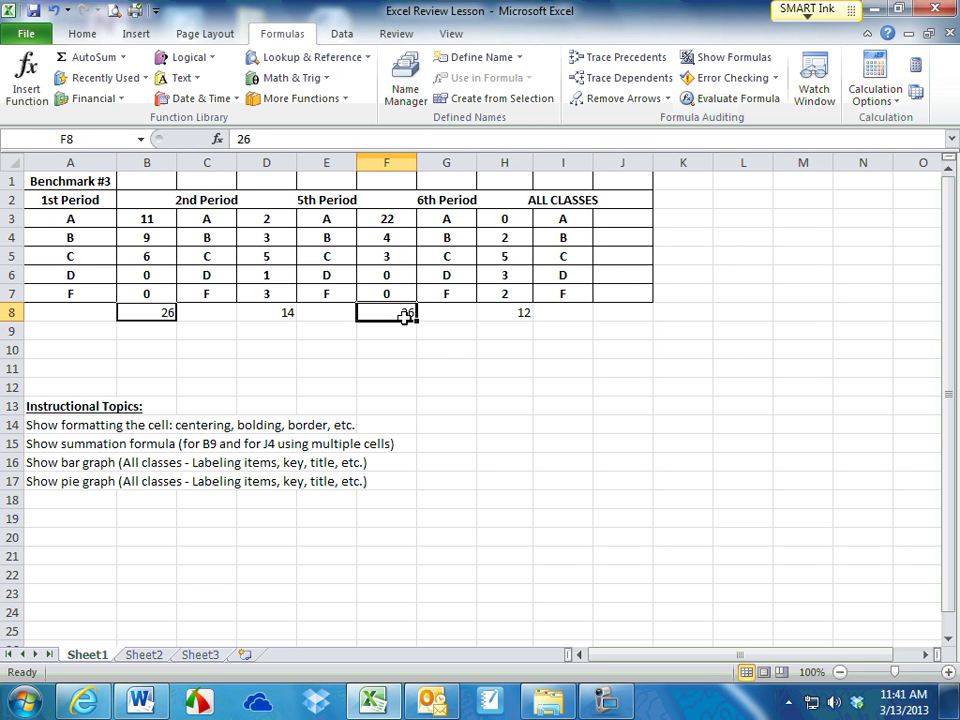
{"action": "left_click", "coordinate": [285, 311]}
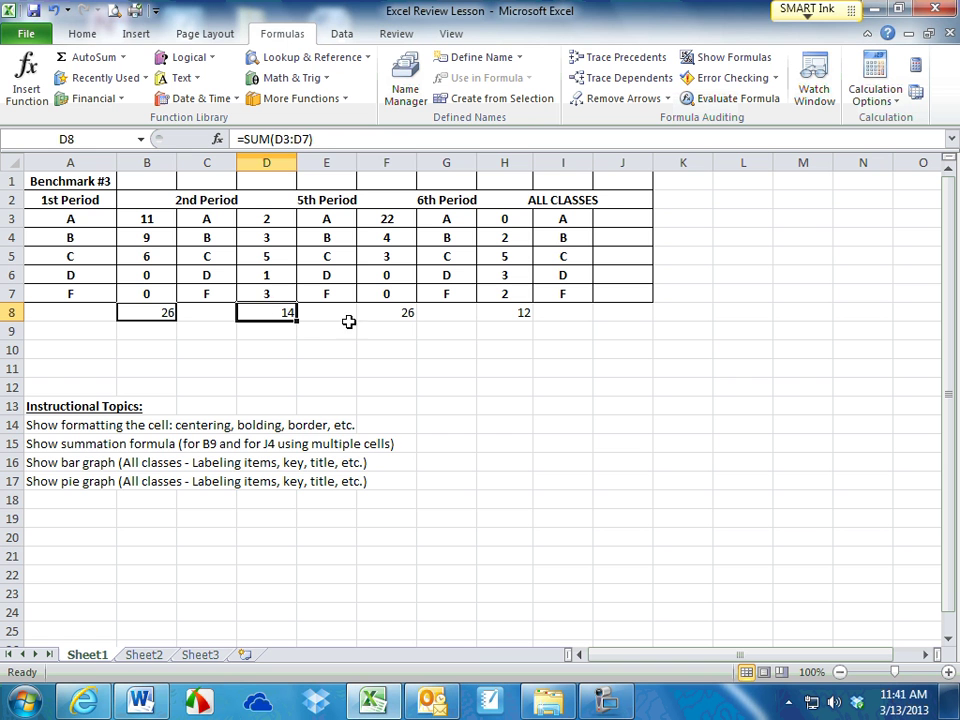
{"action": "left_click", "coordinate": [395, 314]}
{"action": "left_click", "coordinate": [522, 313]}
{"action": "left_click", "coordinate": [399, 315]}
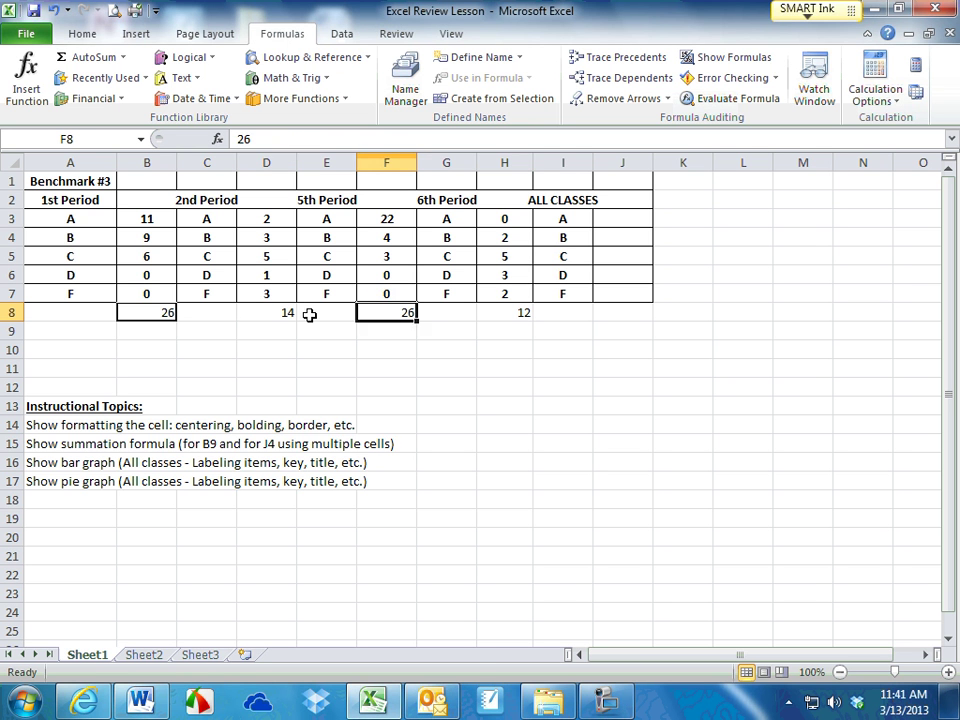
{"action": "left_click", "coordinate": [266, 315]}
{"action": "key", "text": "ctrl+c"}
{"action": "left_click", "coordinate": [387, 311]}
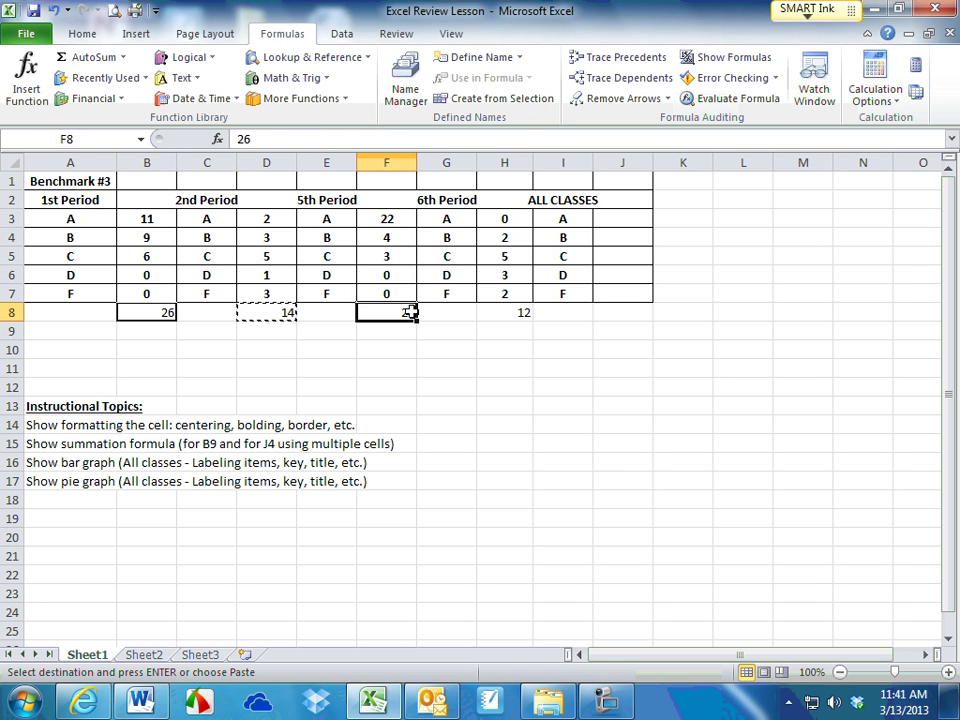
{"action": "key", "text": "ctrl+v"}
{"action": "left_click", "coordinate": [447, 424]}
{"action": "left_click", "coordinate": [395, 312]}
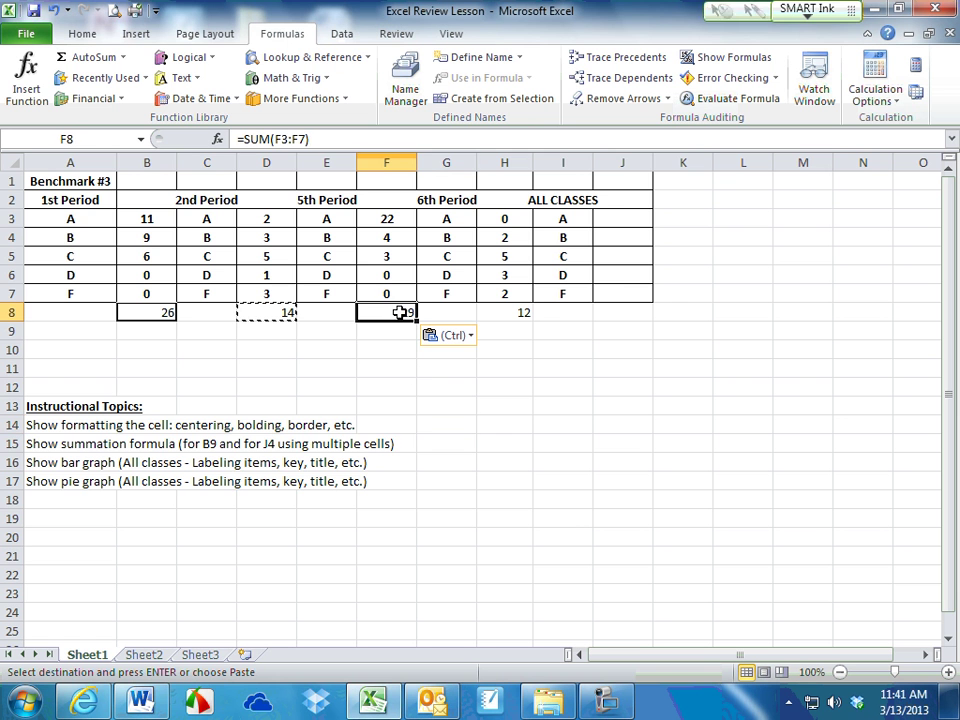
Total the A grades of all four periods in J3 with the formula =sum(B3,D3,F3,H3).
{"action": "left_click", "coordinate": [611, 217]}
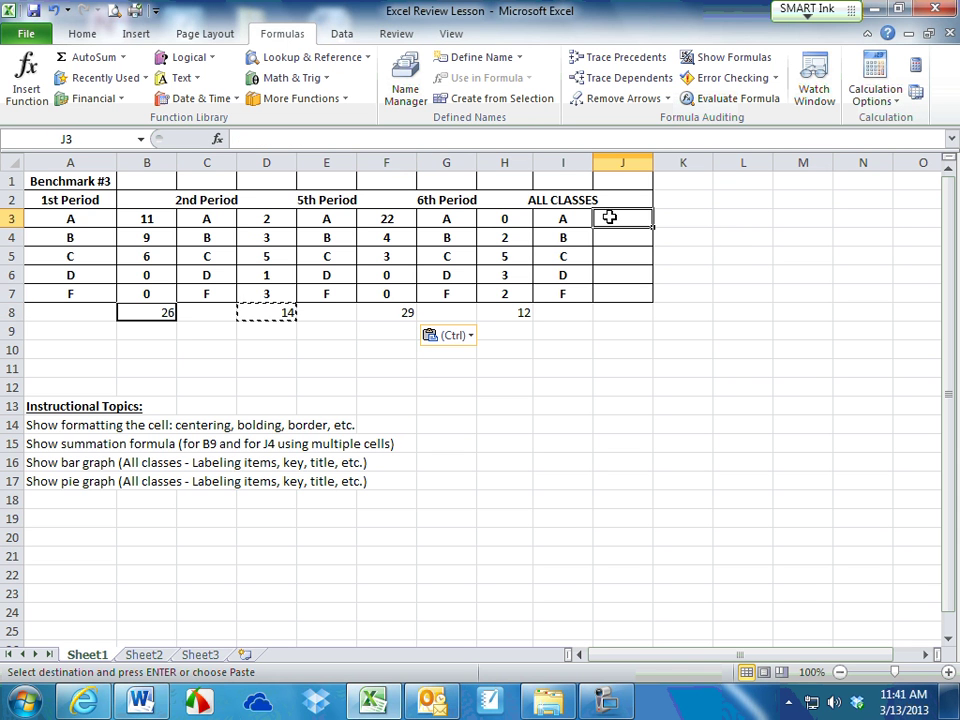
{"action": "type", "text": "="}
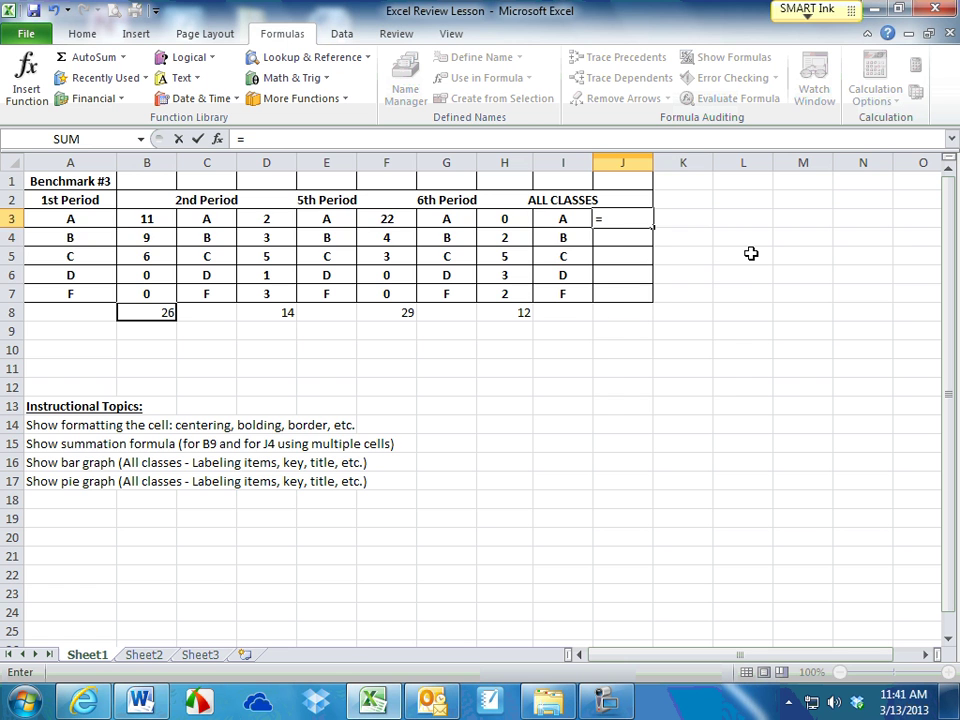
{"action": "type", "text": "sum("}
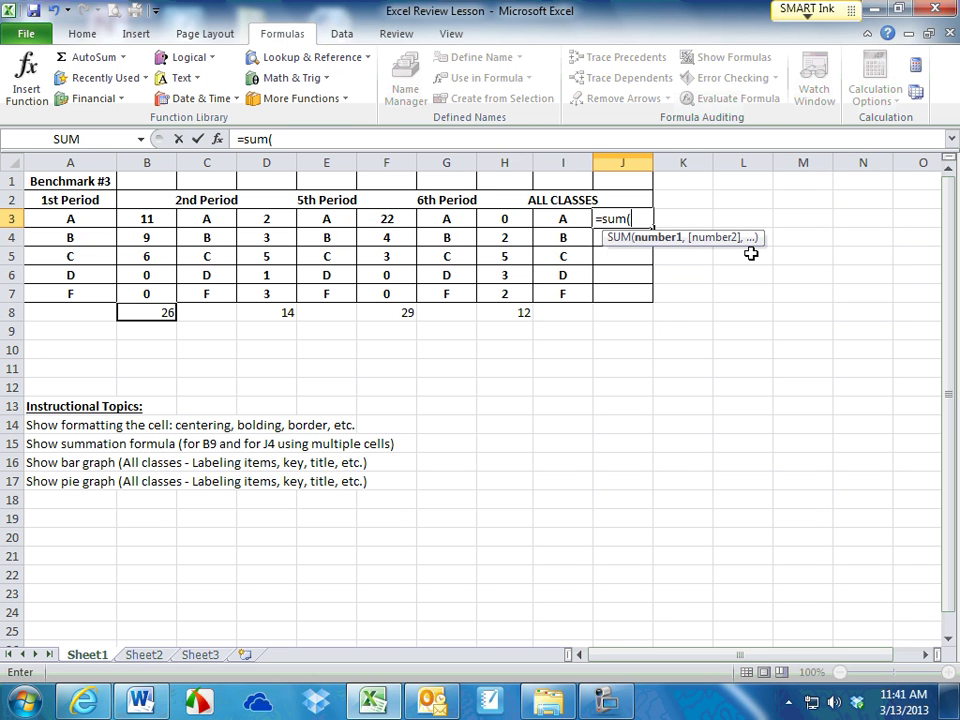
{"action": "left_click", "coordinate": [148, 221]}
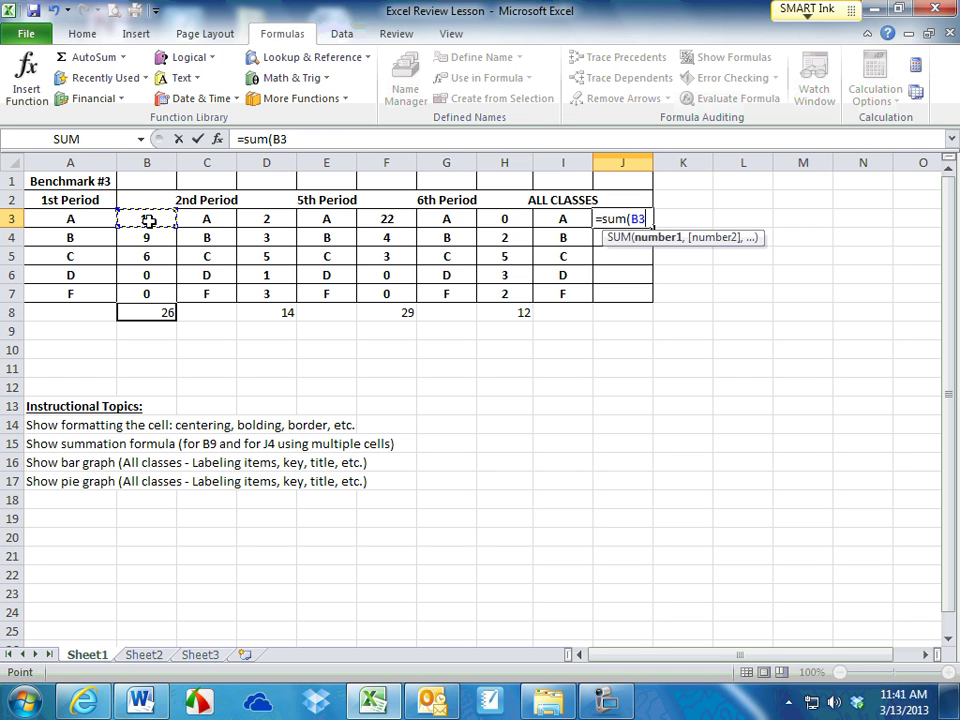
{"action": "left_click", "coordinate": [270, 220], "text": "ctrl"}
{"action": "left_click", "coordinate": [380, 219], "text": "ctrl"}
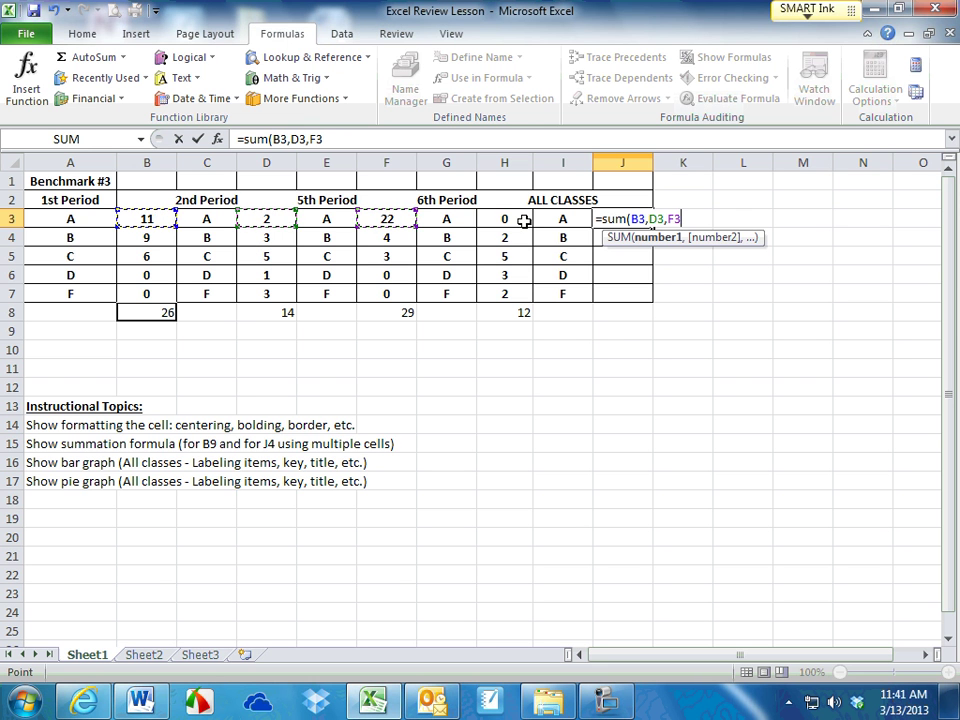
{"action": "left_click", "coordinate": [503, 221], "text": "ctrl"}
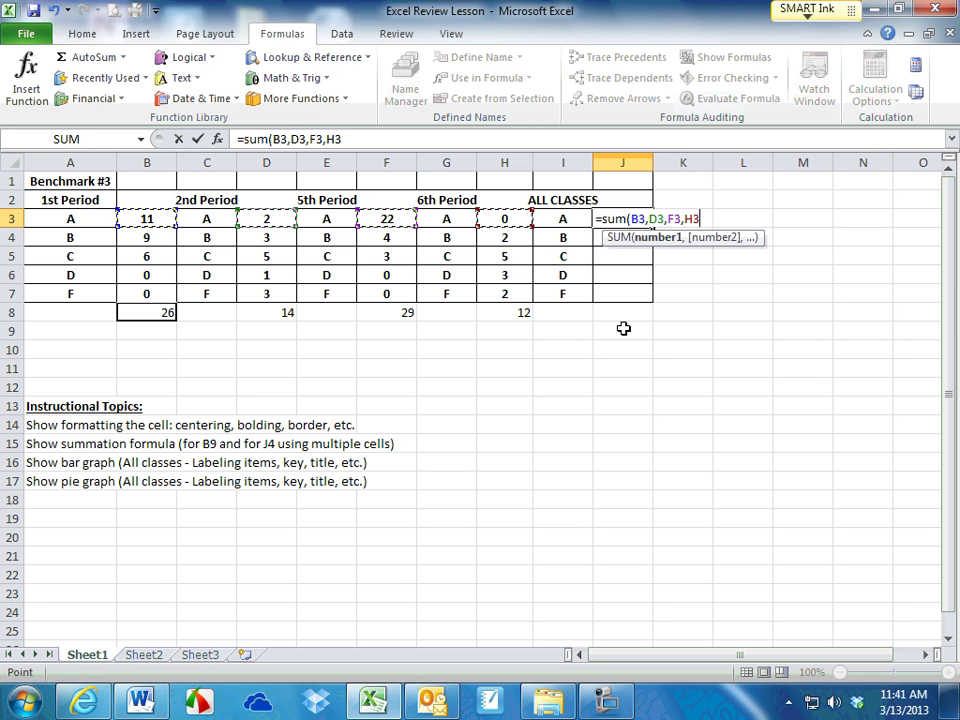
{"action": "left_click", "coordinate": [362, 139]}
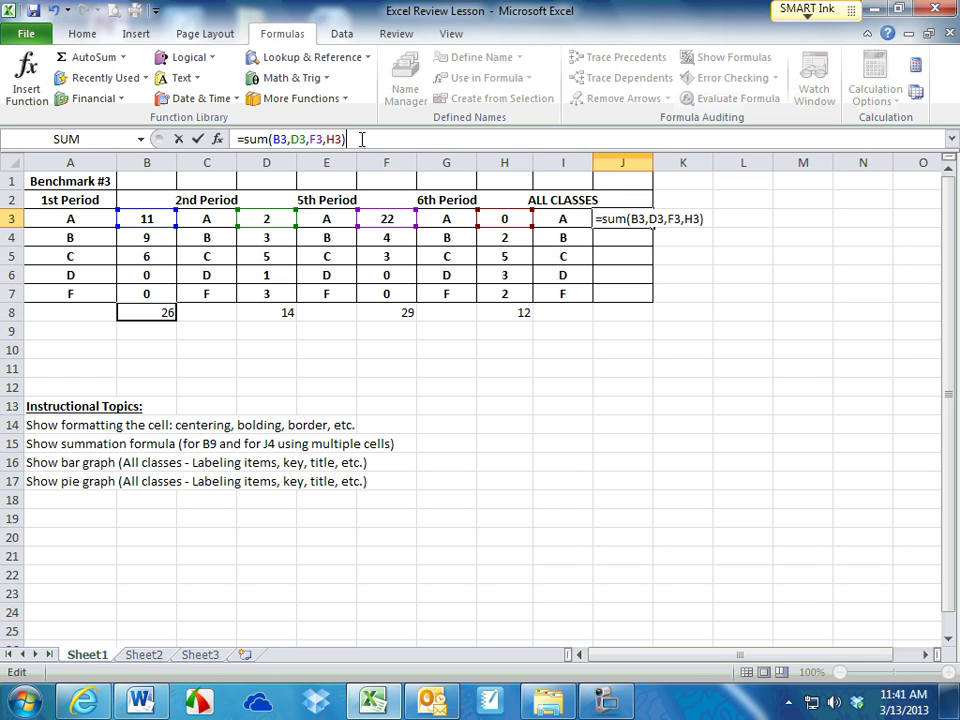
{"action": "key", "text": "Return"}
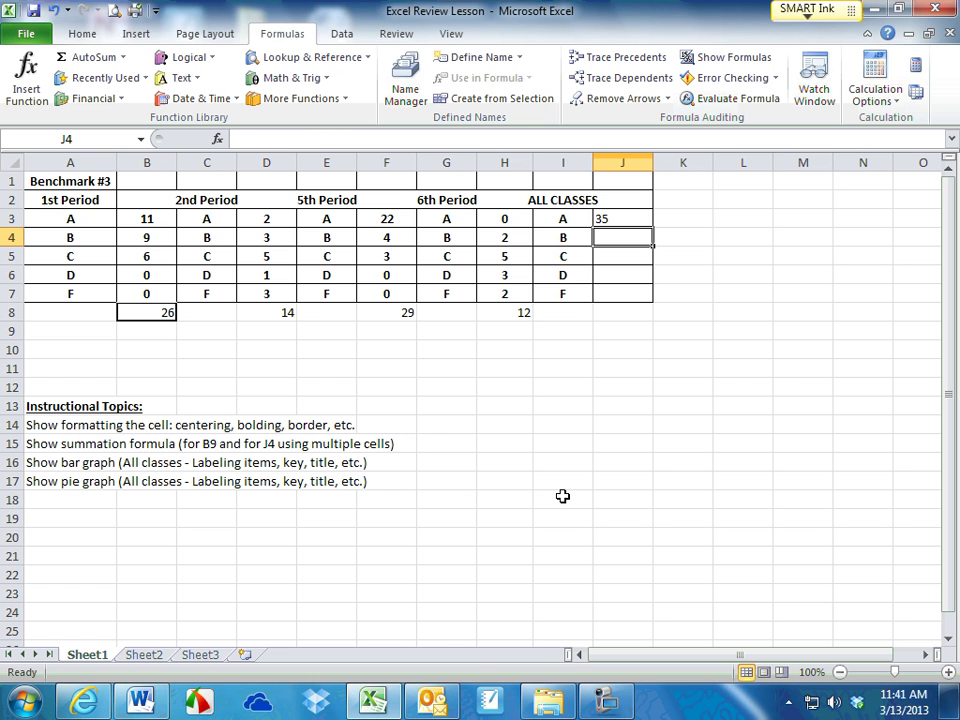
Copy the sum formula in J3 to J4:J7 to total the B, C, D and F grades.
{"action": "key", "text": "Up"}
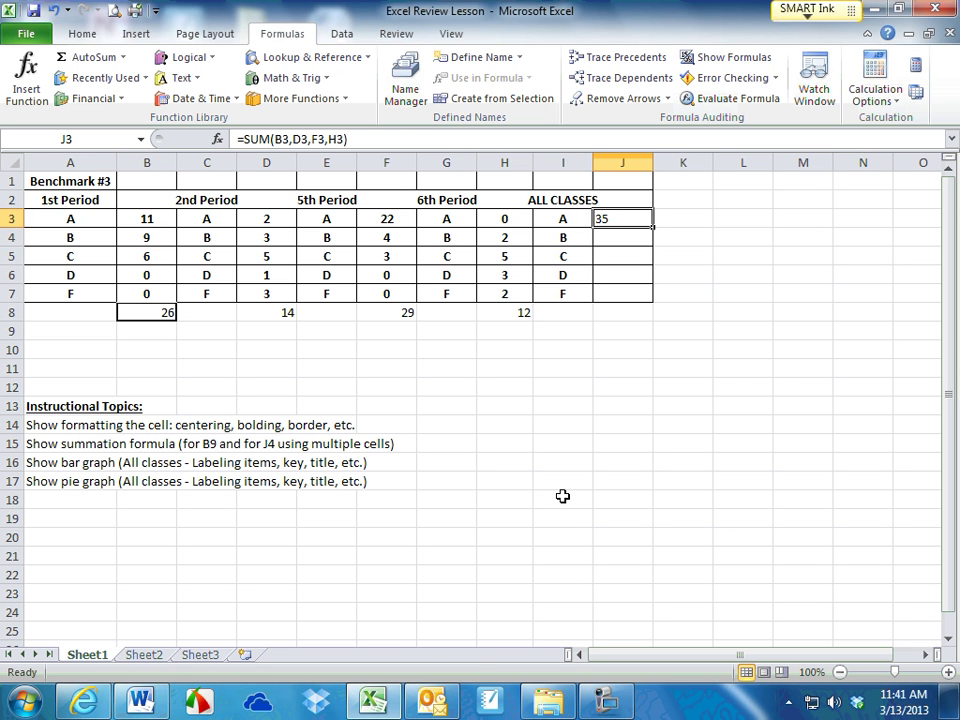
{"action": "key", "text": "ctrl+c"}
{"action": "key", "text": "Down"}
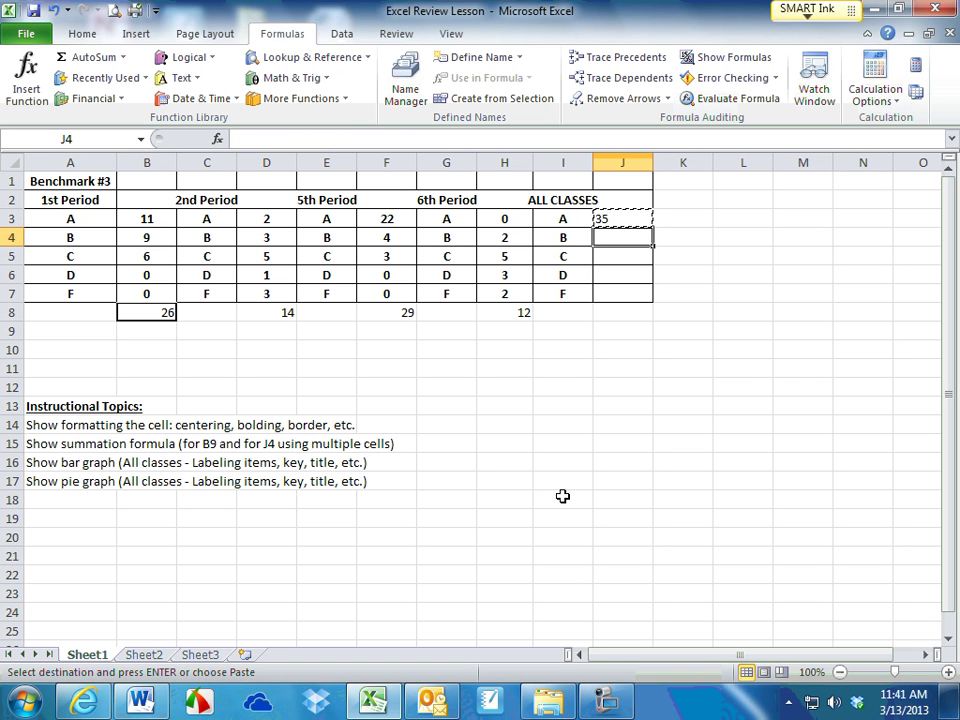
{"action": "key", "text": "ctrl+v"}
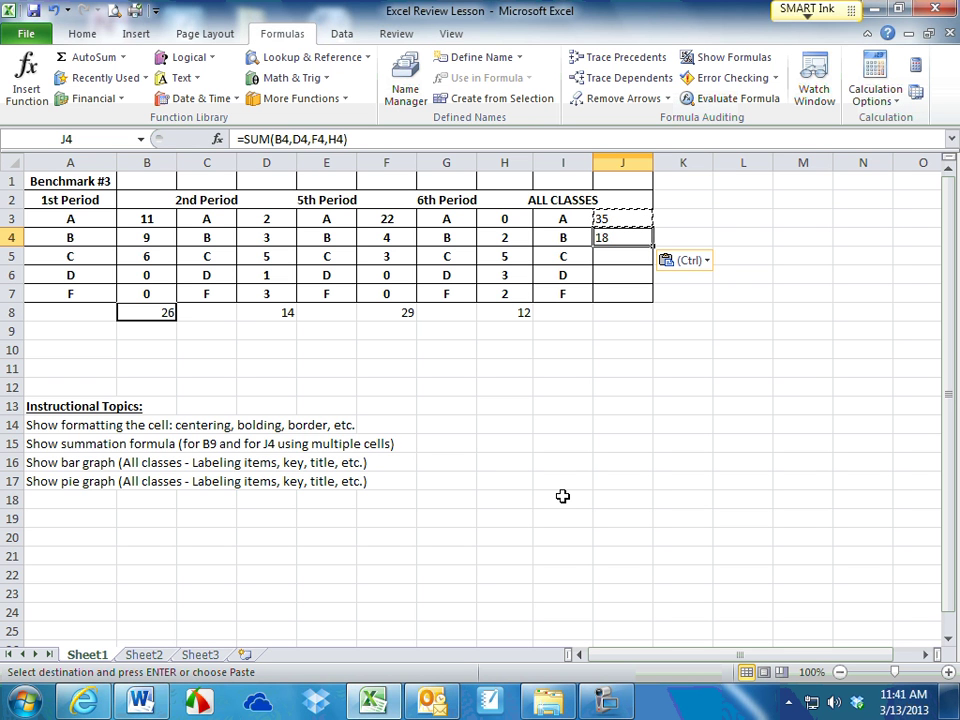
{"action": "key", "text": "Down"}
{"action": "key", "text": "ctrl+v"}
{"action": "key", "text": "Down"}
{"action": "key", "text": "ctrl+v"}
{"action": "key", "text": "Down"}
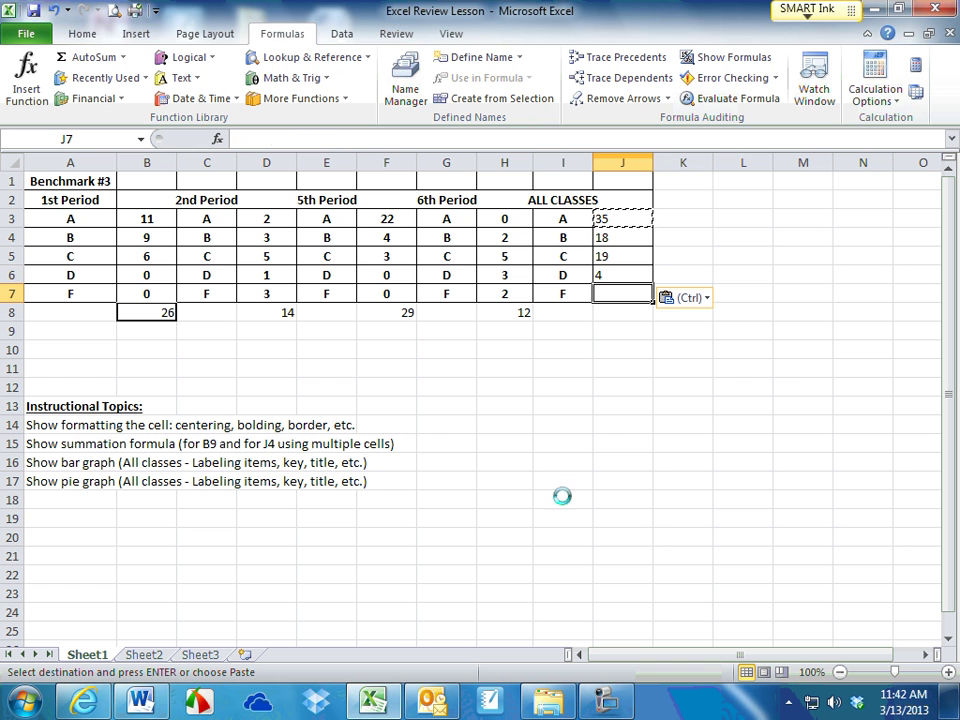
{"action": "key", "text": "ctrl+v"}
{"action": "left_click", "coordinate": [598, 446]}
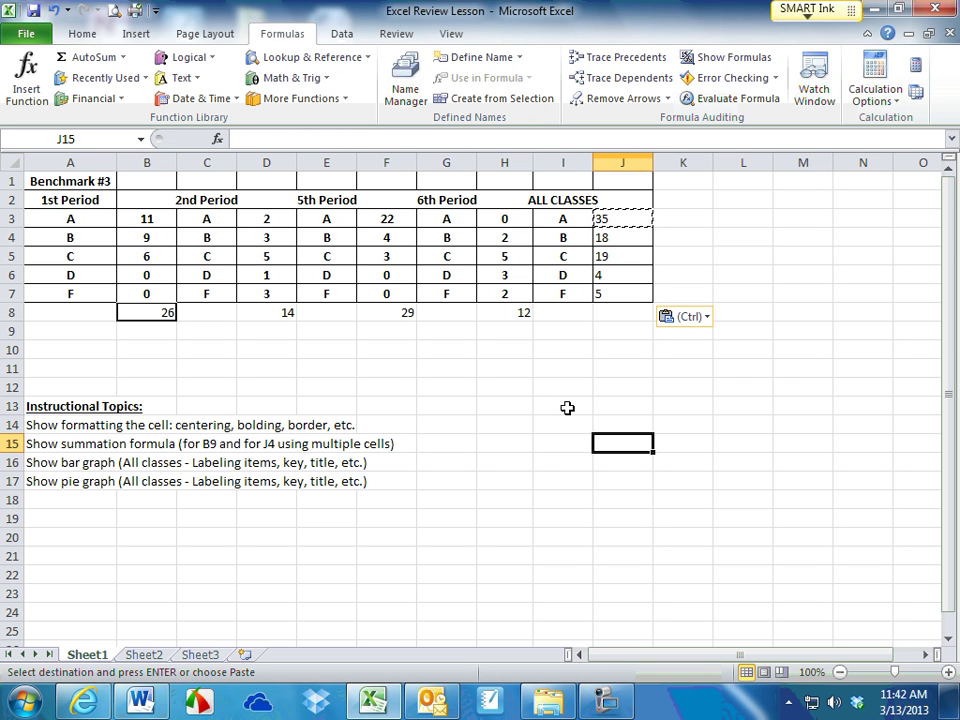
{"action": "left_click", "coordinate": [505, 316]}
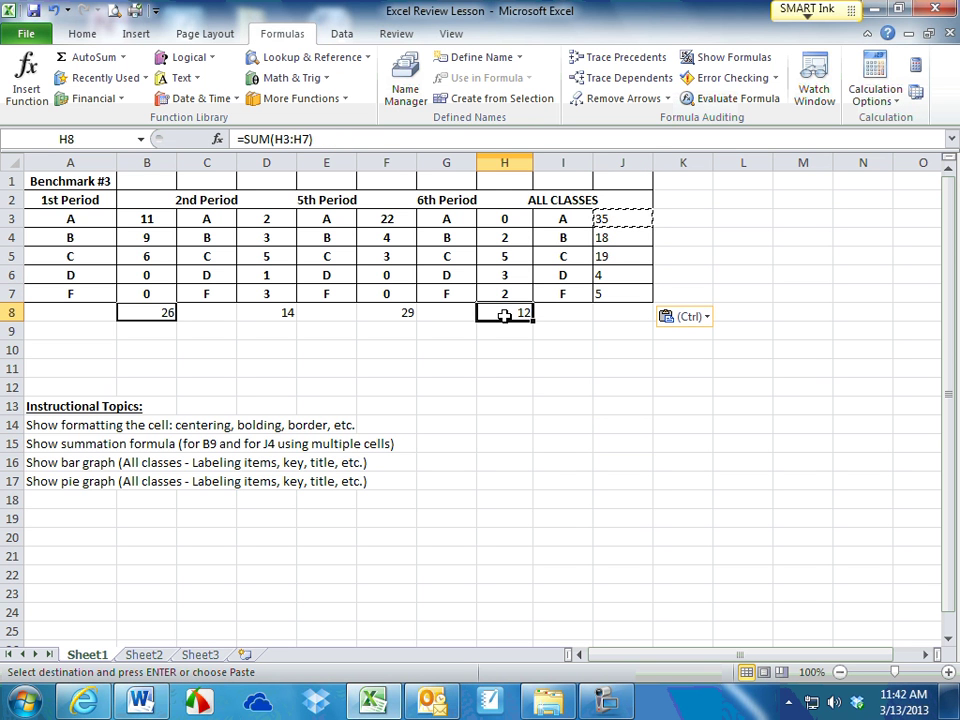
{"action": "type", "text": "c"}
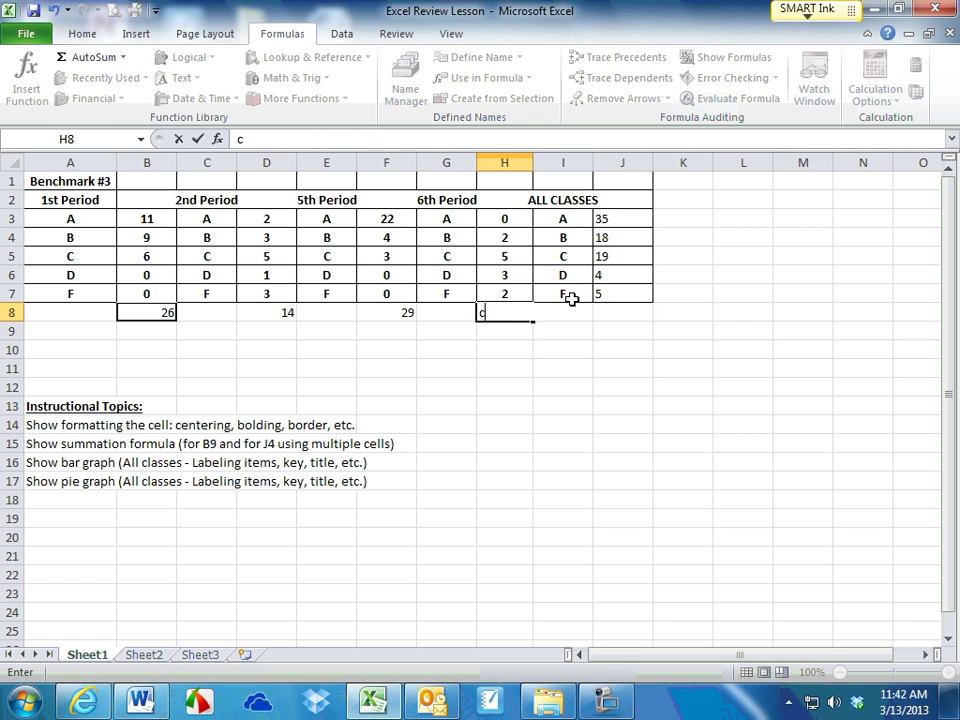
{"action": "left_click", "coordinate": [560, 336]}
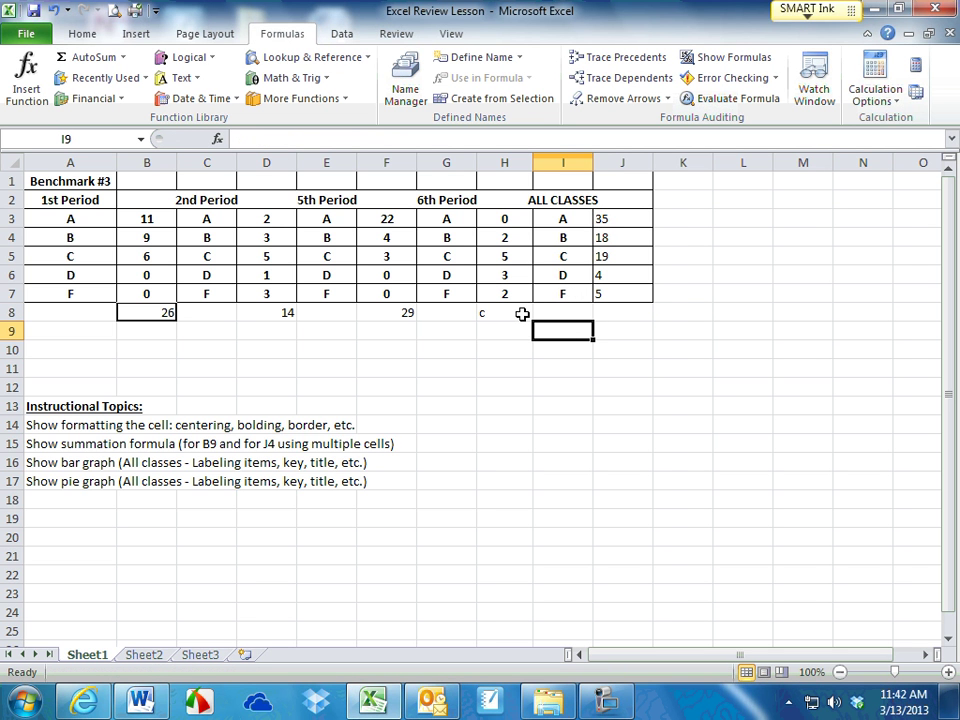
{"action": "key", "text": "ctrl+z"}
{"action": "left_click", "coordinate": [559, 348]}
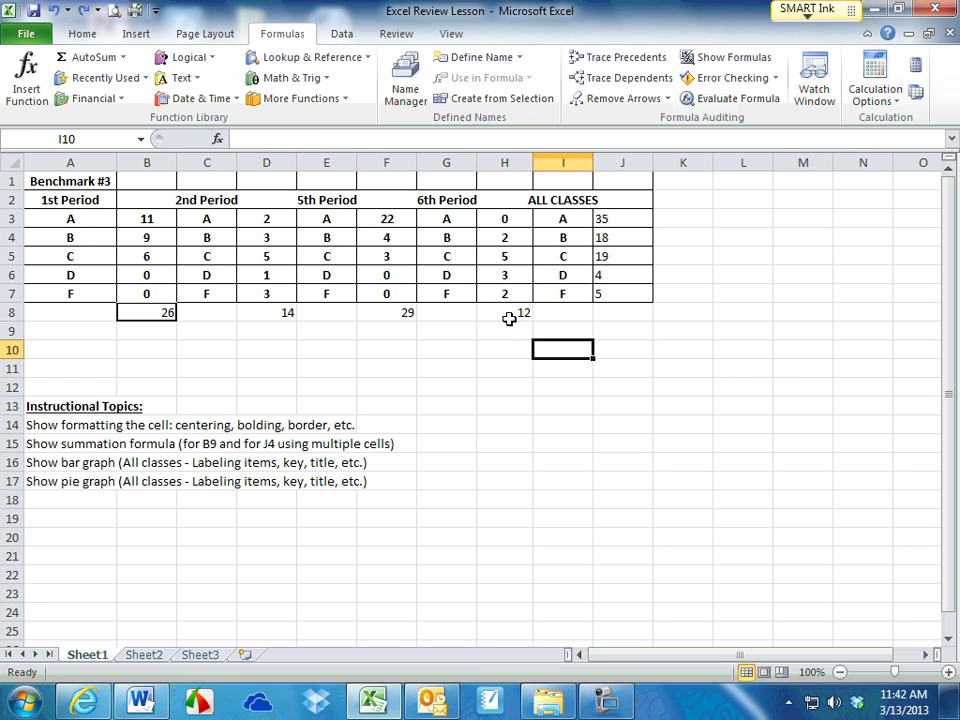
Copy the sum formula from H8 into J8 to total the ALL CLASSES counts.
{"action": "left_click", "coordinate": [510, 316]}
{"action": "key", "text": "ctrl+c"}
{"action": "left_click", "coordinate": [621, 310]}
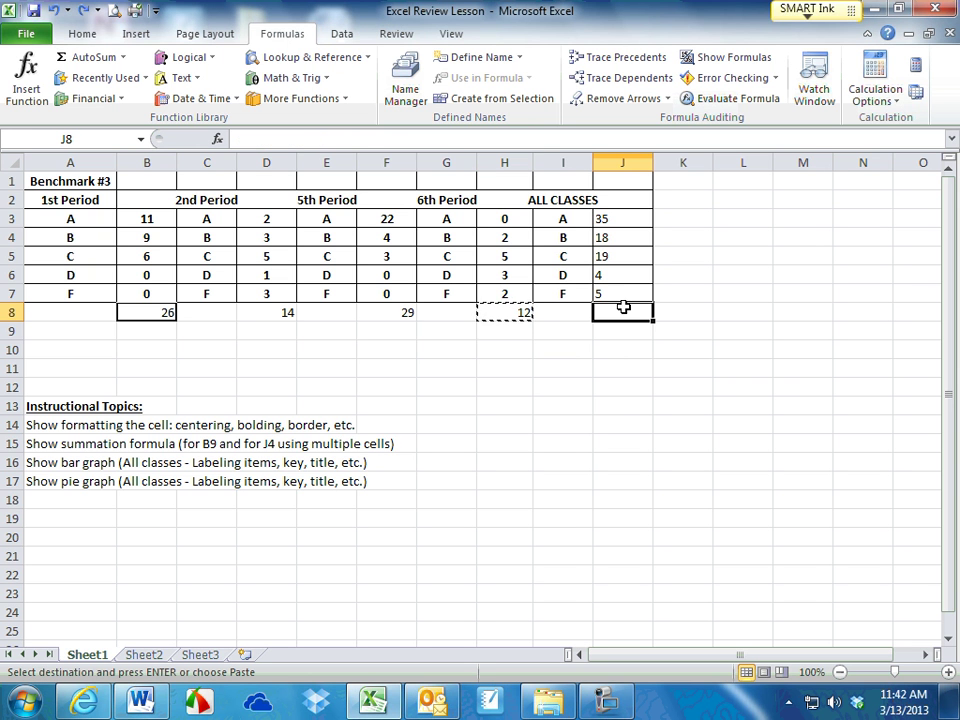
{"action": "key", "text": "ctrl+v"}
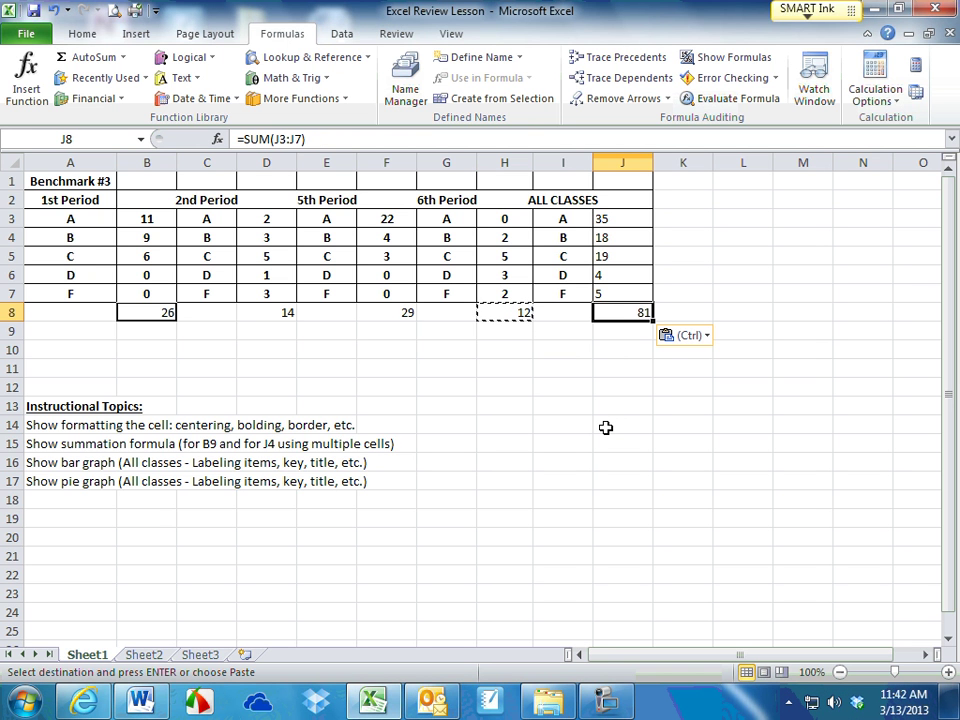
Insert a 3-D Clustered Column chart of the ALL CLASSES grades in I3:J7 and delete its legend.
{"action": "left_click", "coordinate": [426, 347]}
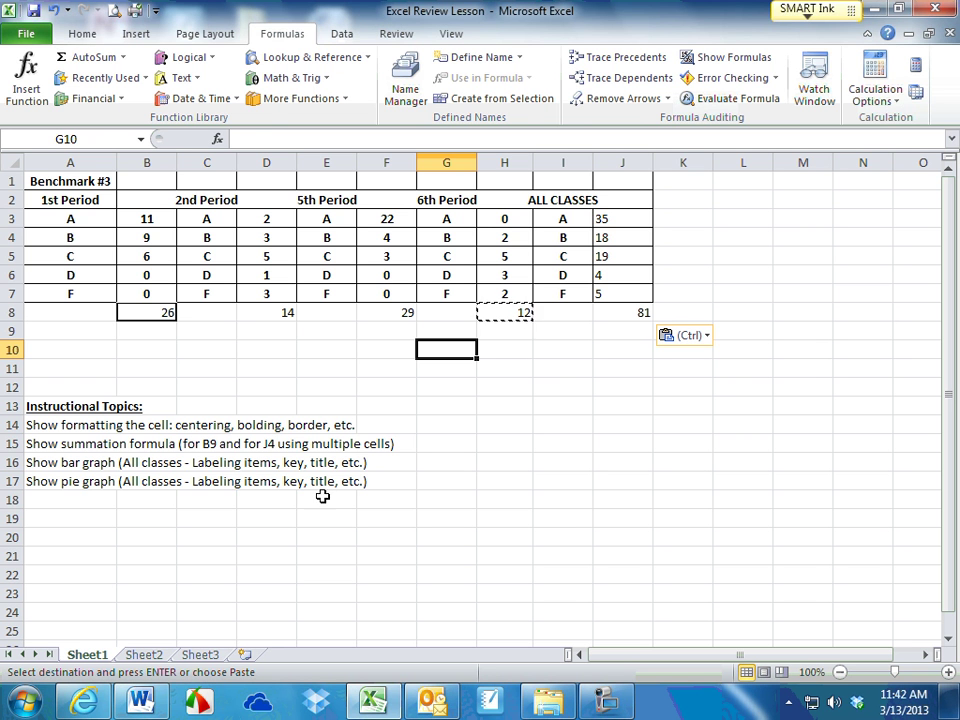
{"action": "left_click", "coordinate": [136, 33]}
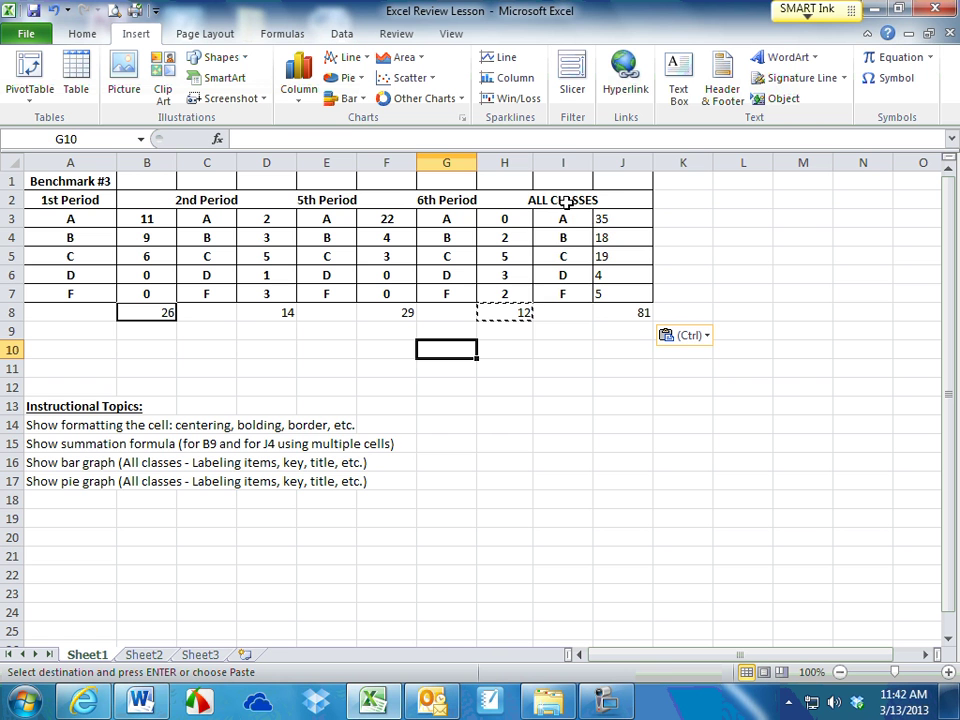
{"action": "left_click_drag", "start_coordinate": [563, 218], "coordinate": [621, 293]}
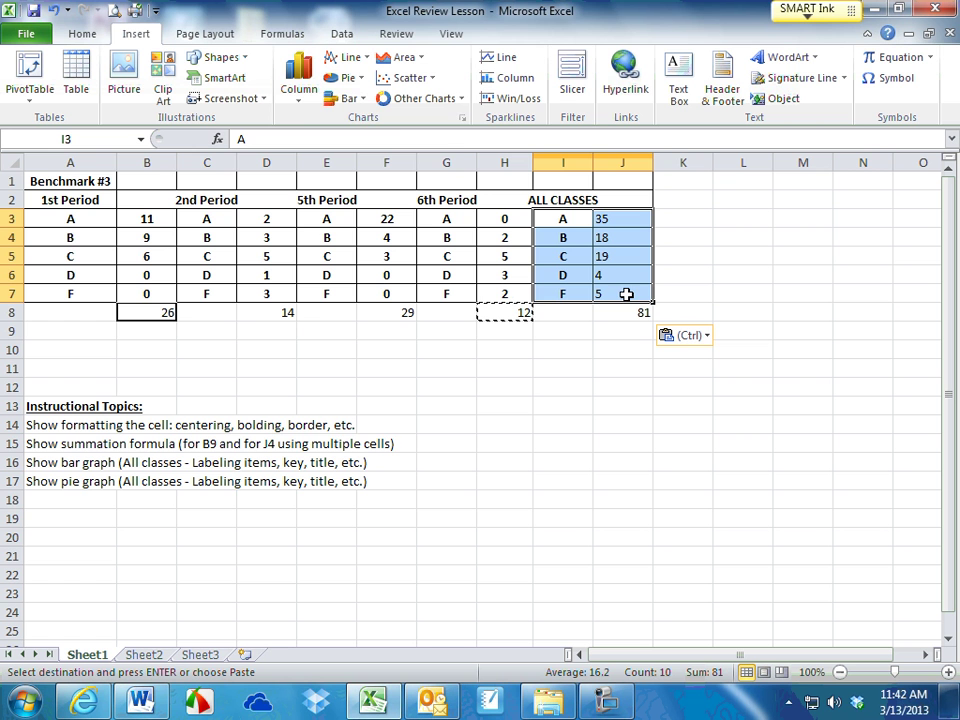
{"action": "left_click", "coordinate": [306, 106]}
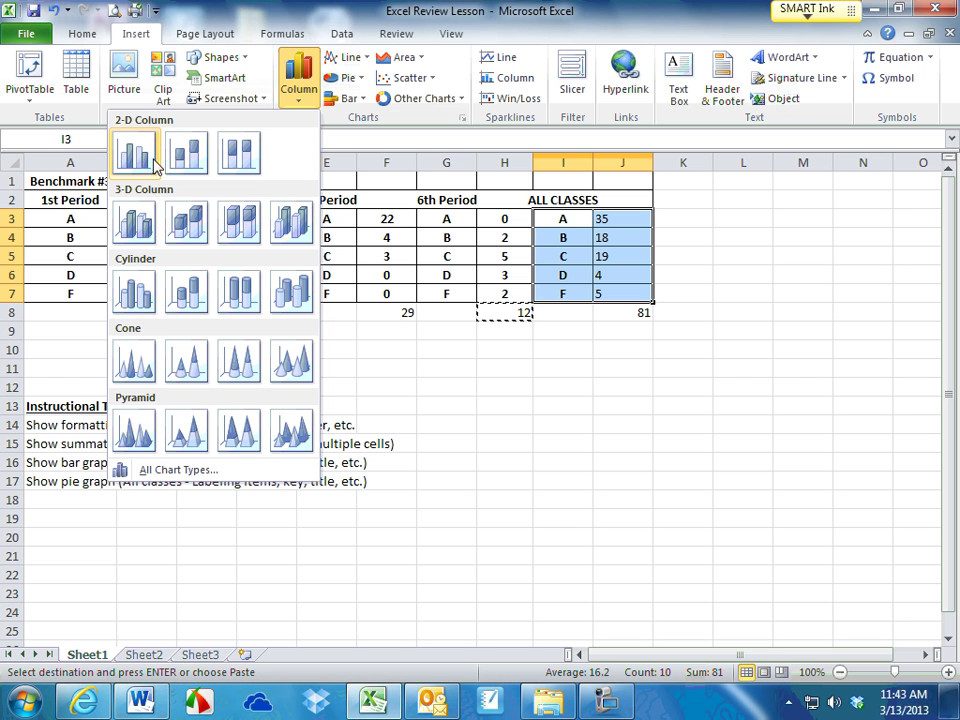
{"action": "left_click", "coordinate": [127, 224]}
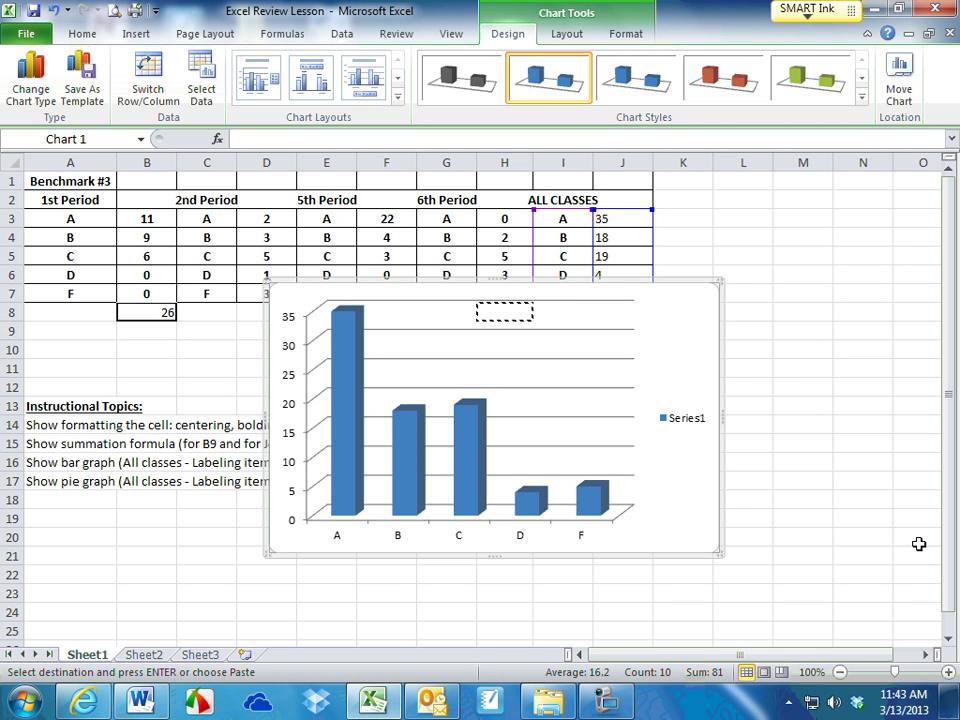
{"action": "left_click", "coordinate": [688, 420]}
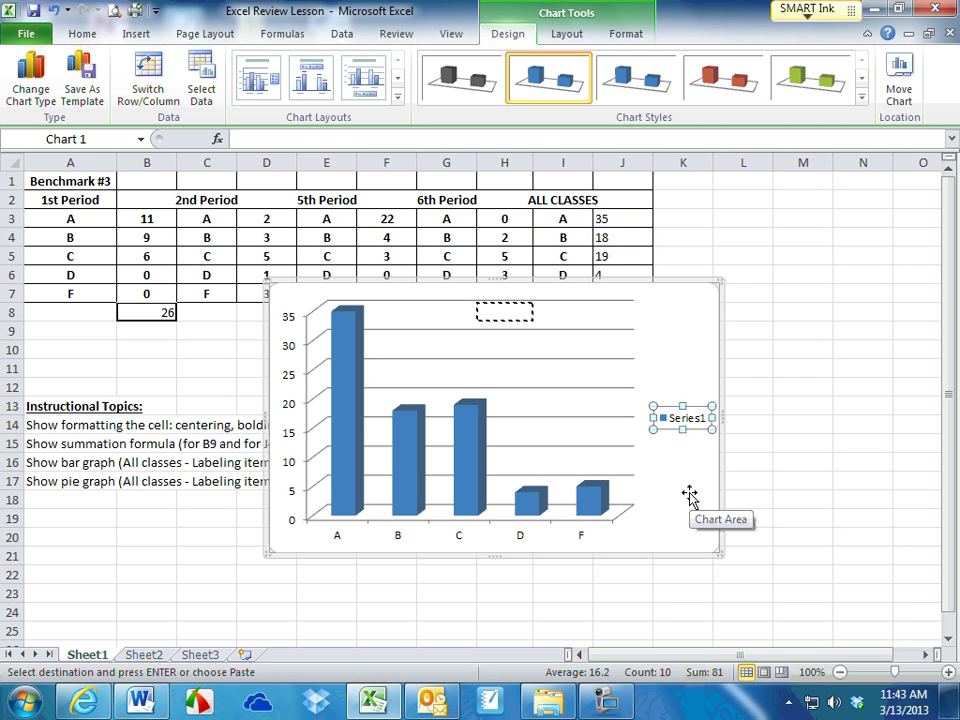
{"action": "key", "text": "Delete"}
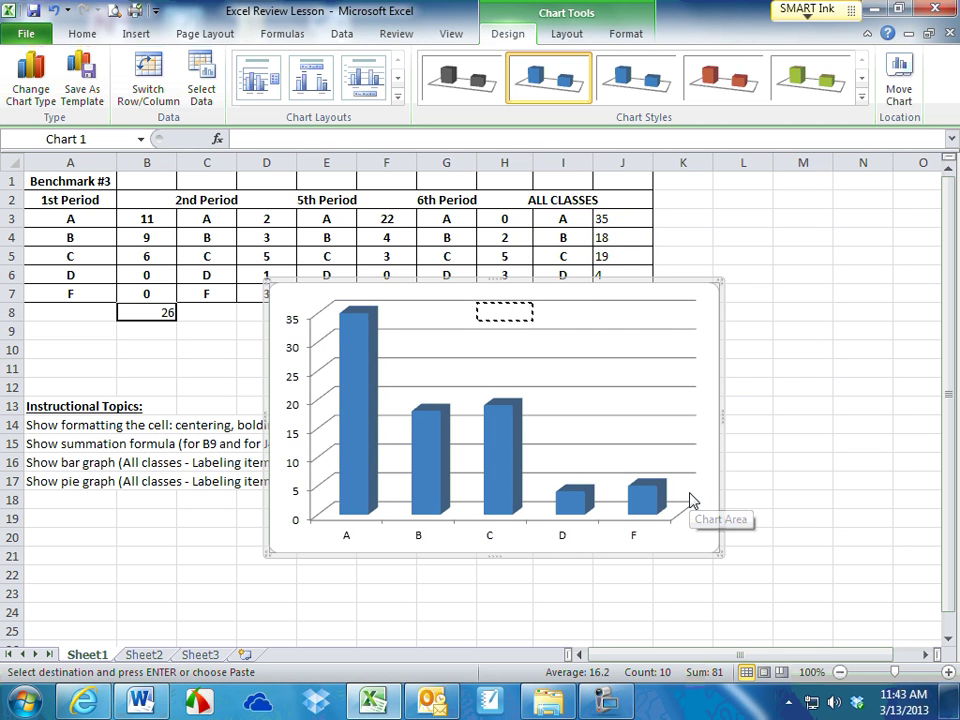
Add a title above the column chart reading "Benchmark #3 All Classes".
{"action": "left_click", "coordinate": [566, 38]}
{"action": "left_click", "coordinate": [294, 105]}
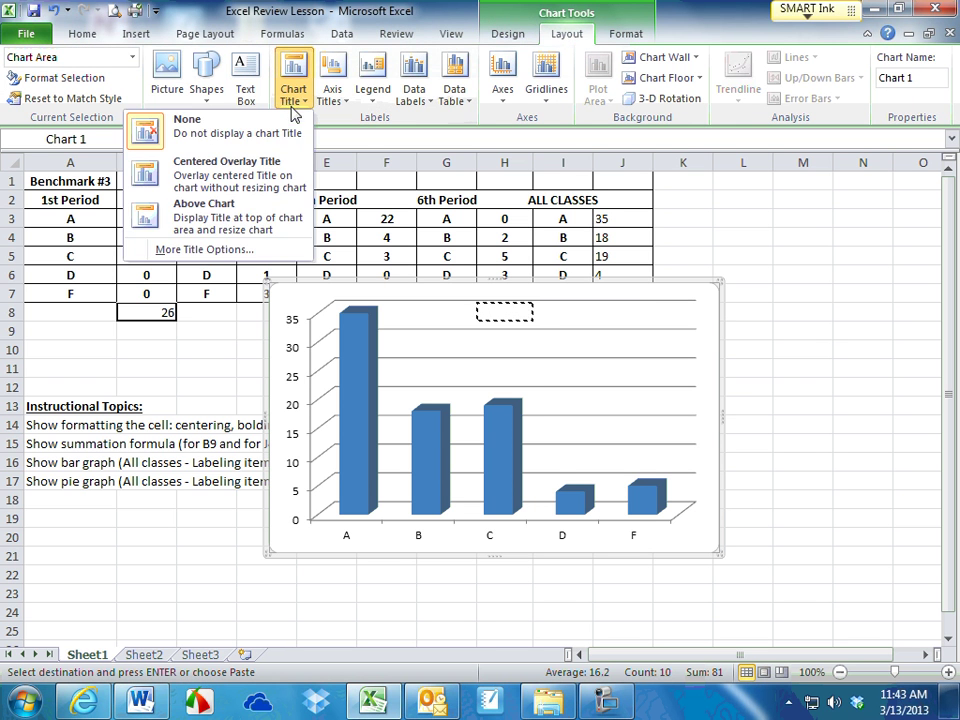
{"action": "left_click", "coordinate": [210, 212]}
{"action": "triple_click", "coordinate": [505, 312]}
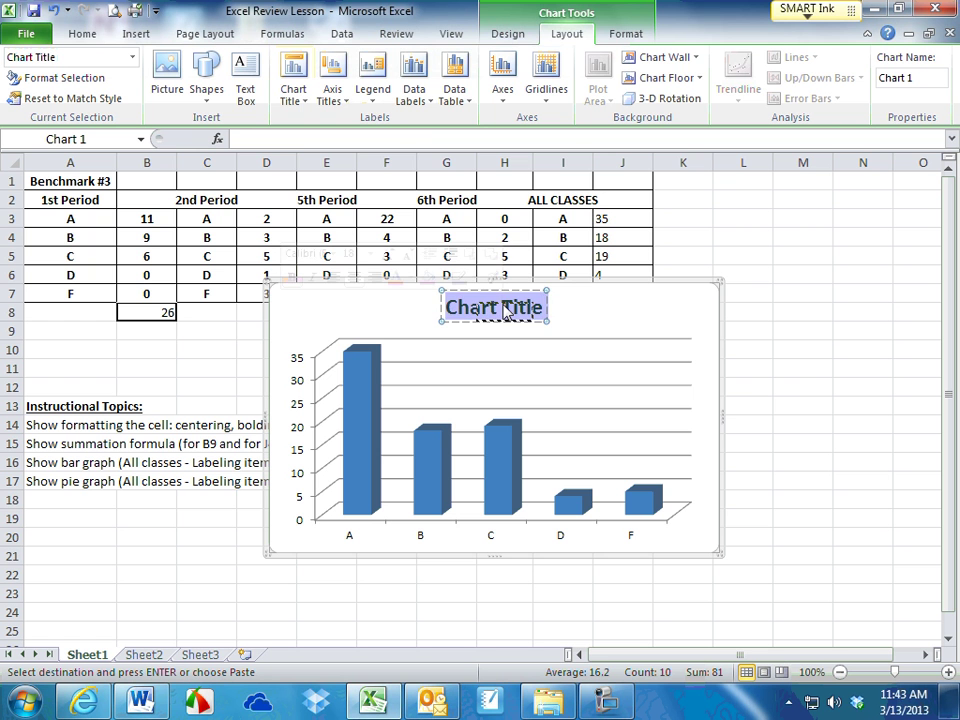
{"action": "type", "text": "Bench"}
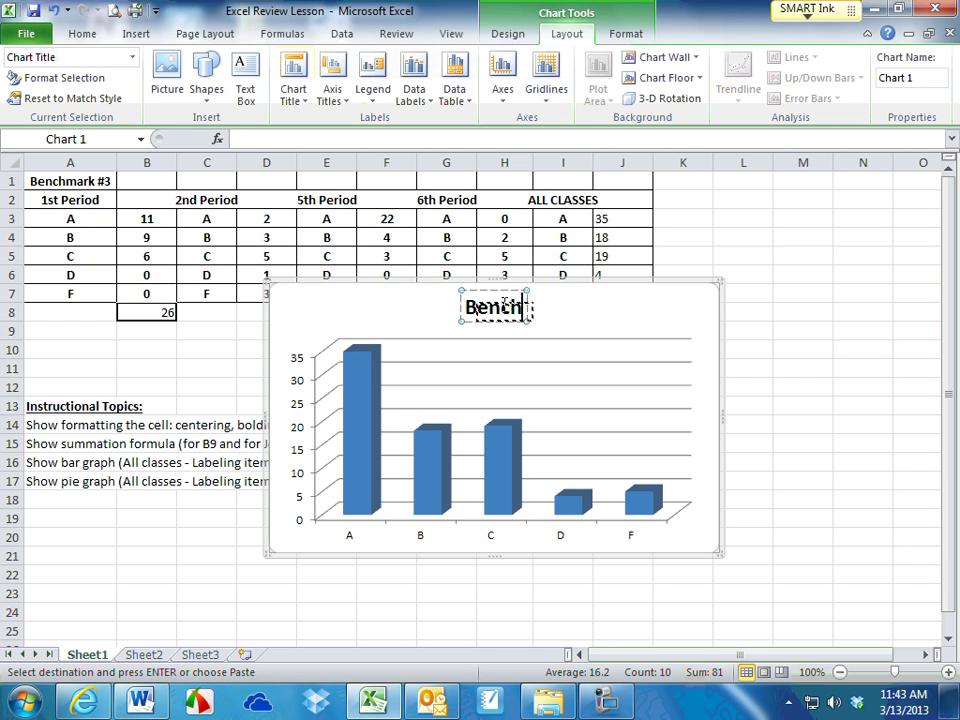
{"action": "type", "text": "mark #3 All cl"}
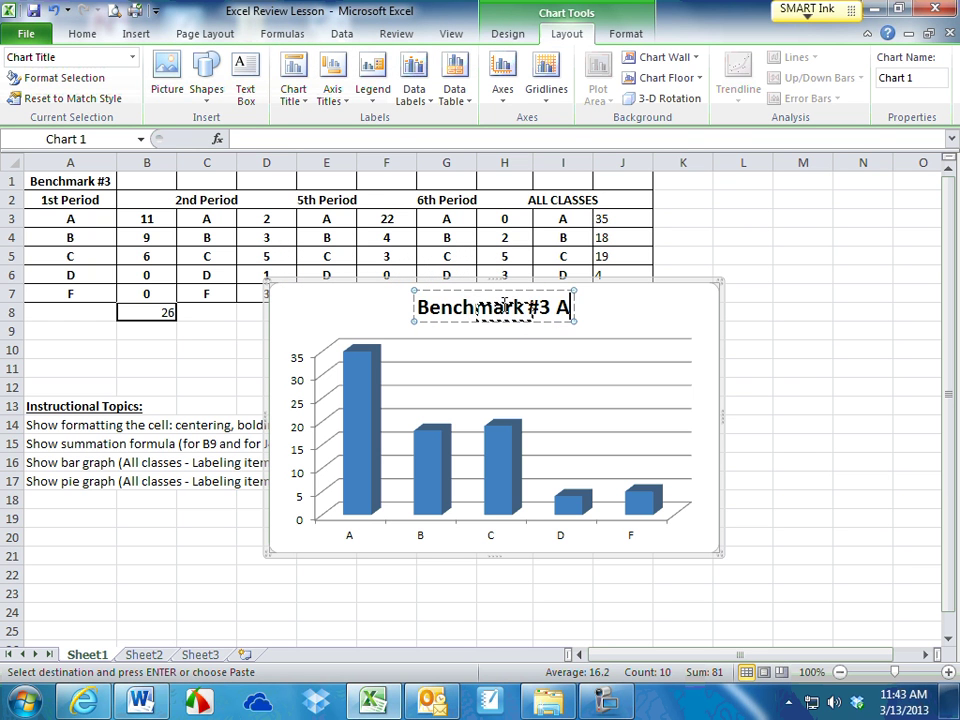
{"action": "key", "text": "BackSpace"}
{"action": "key", "text": "BackSpace"}
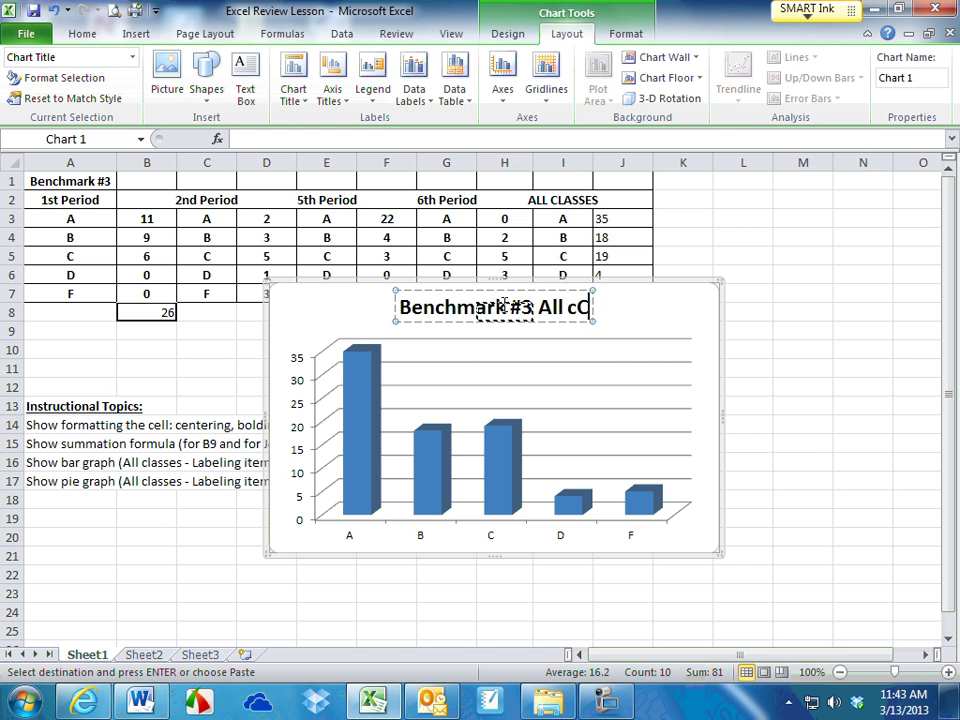
{"action": "type", "text": "Classes"}
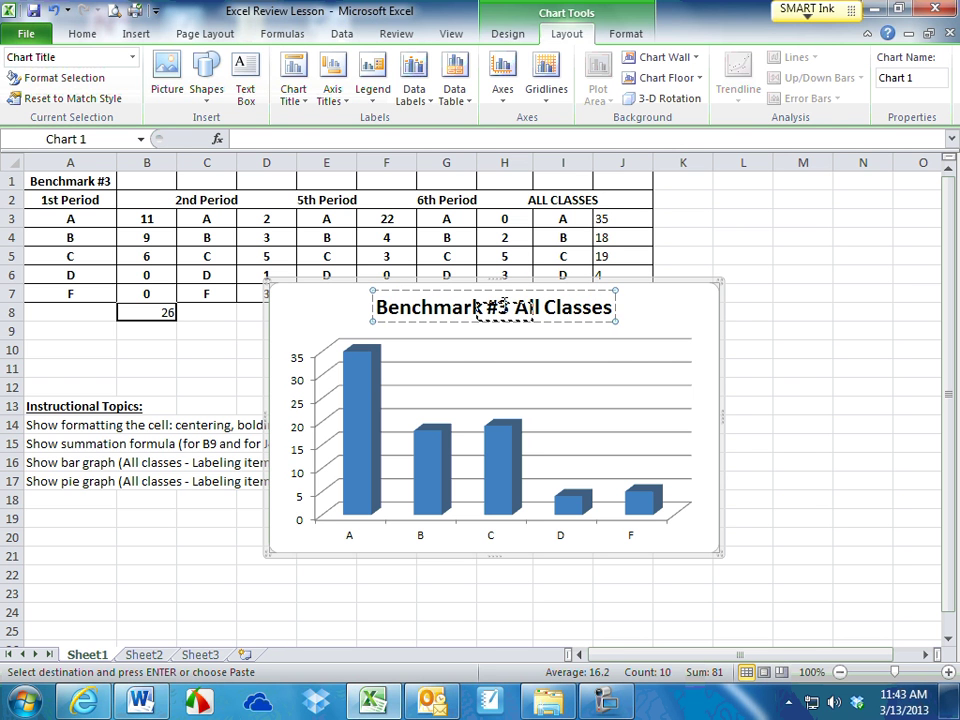
{"action": "left_click", "coordinate": [748, 238]}
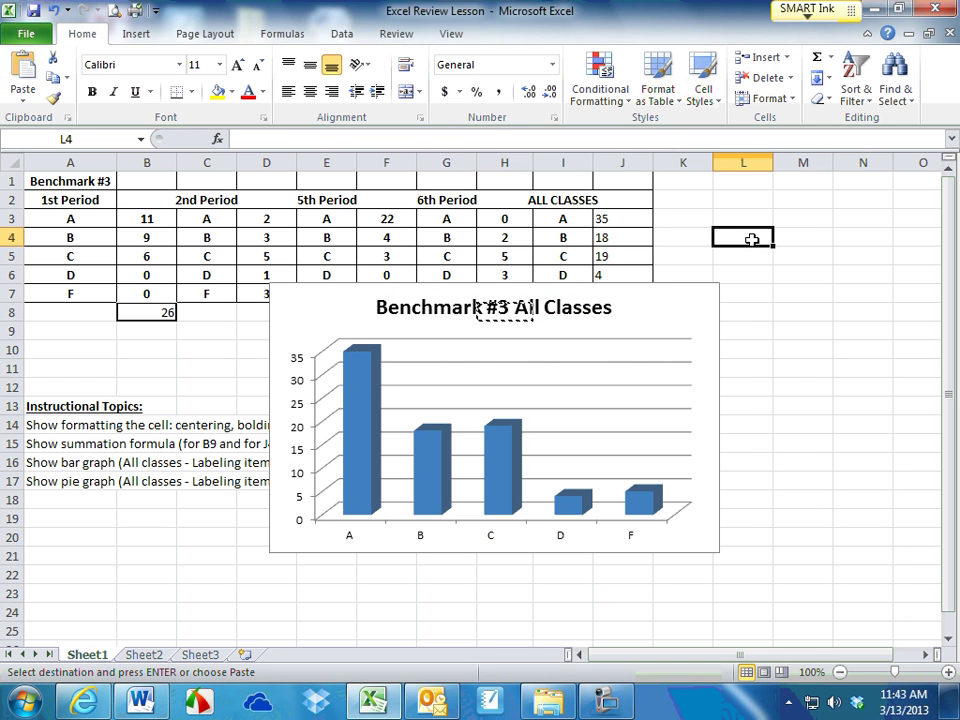
{"action": "double_click", "coordinate": [752, 240]}
{"action": "left_click", "coordinate": [729, 440]}
Add data labels to the chart's columns and move the chart below the grade table, clear of the Instructional Topics list.
{"action": "left_click", "coordinate": [540, 338]}
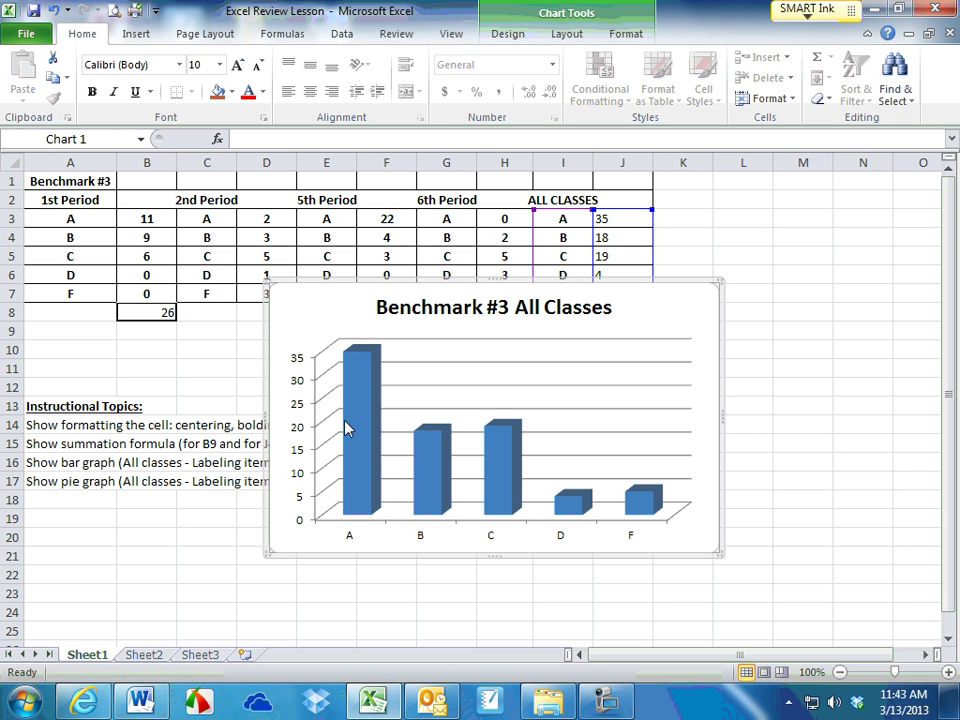
{"action": "left_click", "coordinate": [379, 377]}
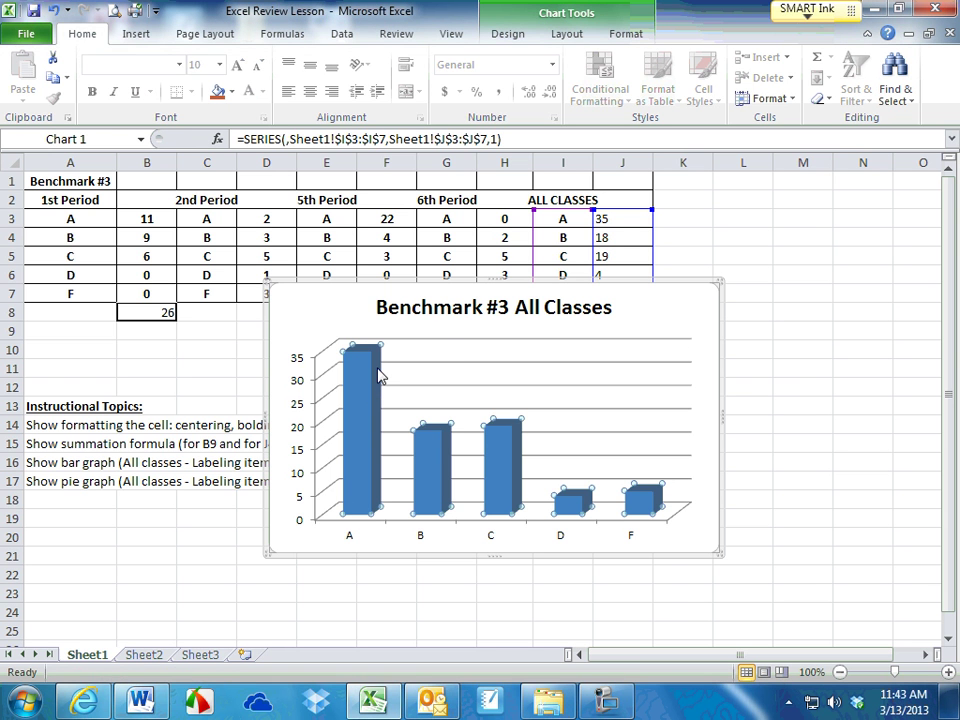
{"action": "right_click", "coordinate": [362, 378]}
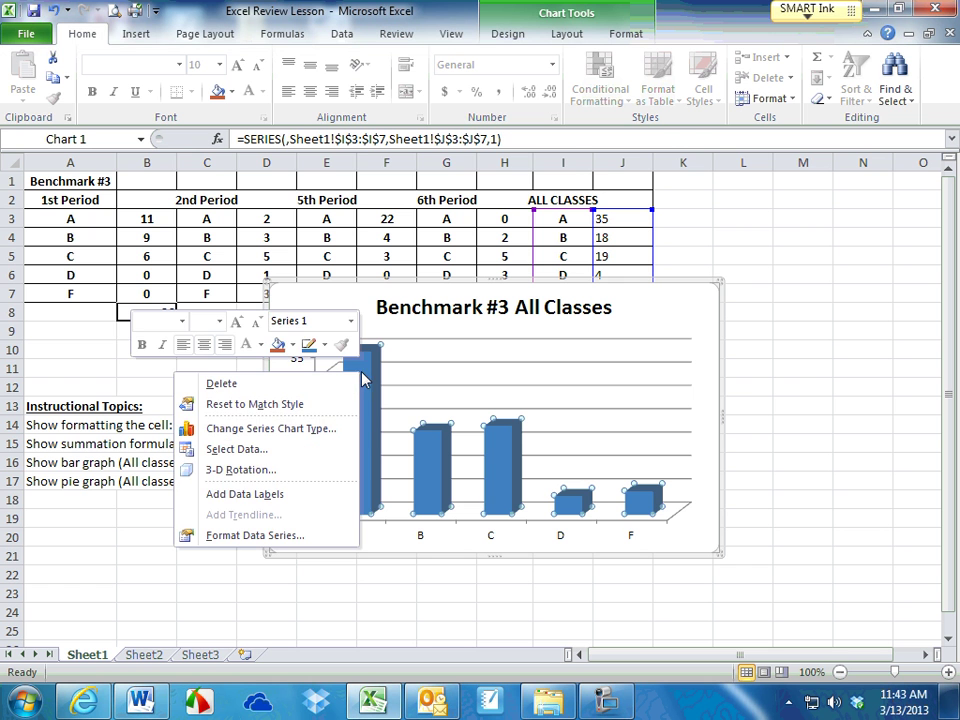
{"action": "left_click", "coordinate": [298, 496]}
{"action": "left_click", "coordinate": [703, 311]}
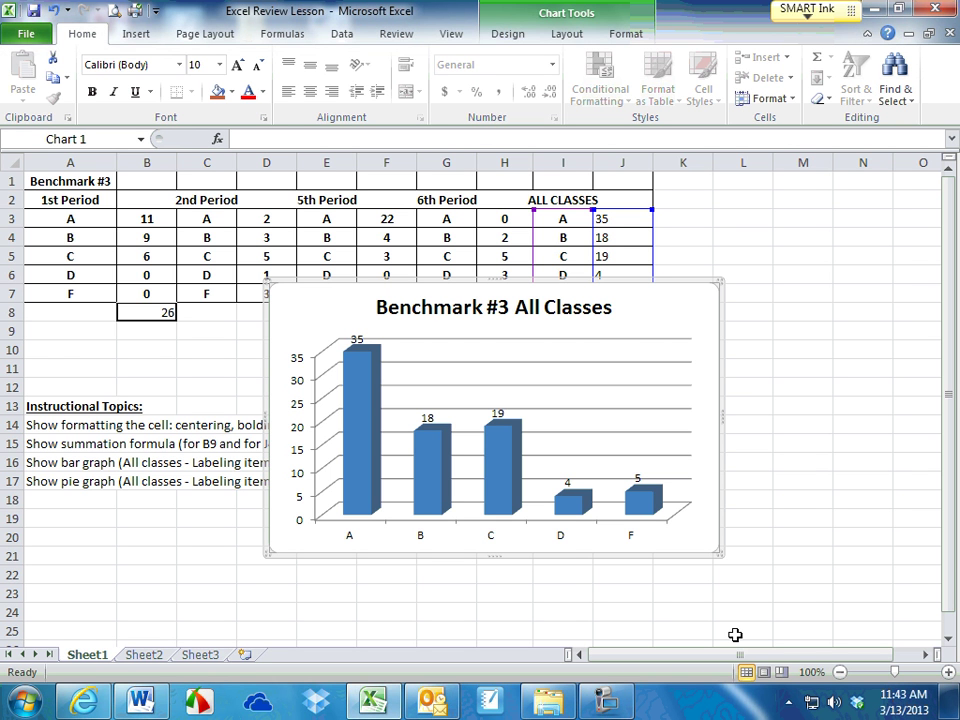
{"action": "left_click_drag", "start_coordinate": [703, 291], "coordinate": [918, 353]}
{"action": "left_click", "coordinate": [790, 253]}
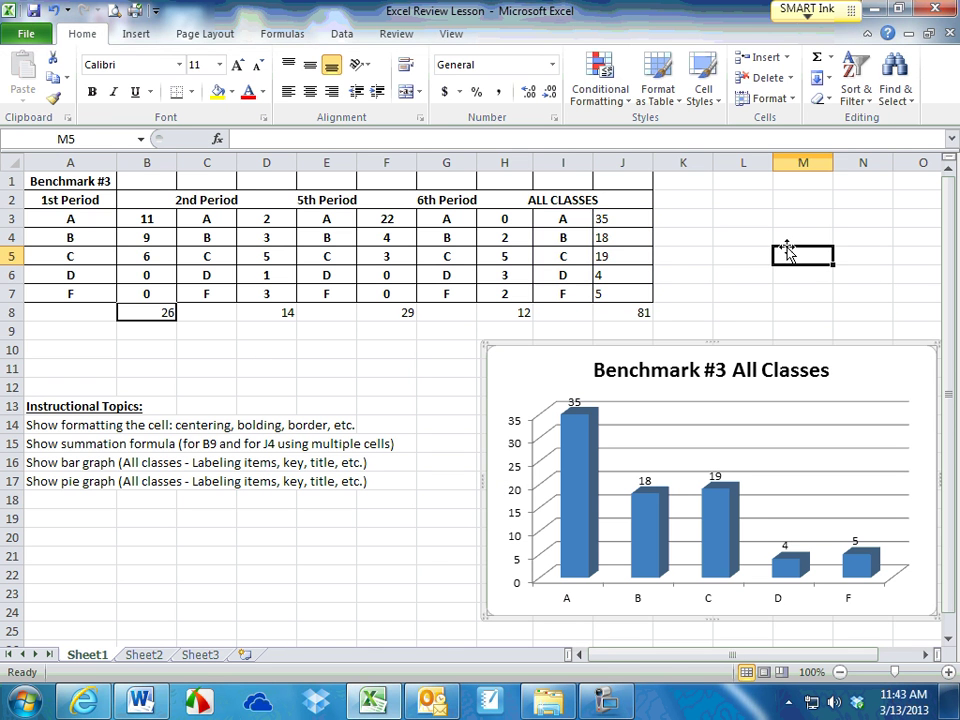
Insert a 3-D pie chart of the ALL CLASSES grades in I3:J7 and delete its legend.
{"action": "left_click_drag", "start_coordinate": [585, 221], "coordinate": [642, 286]}
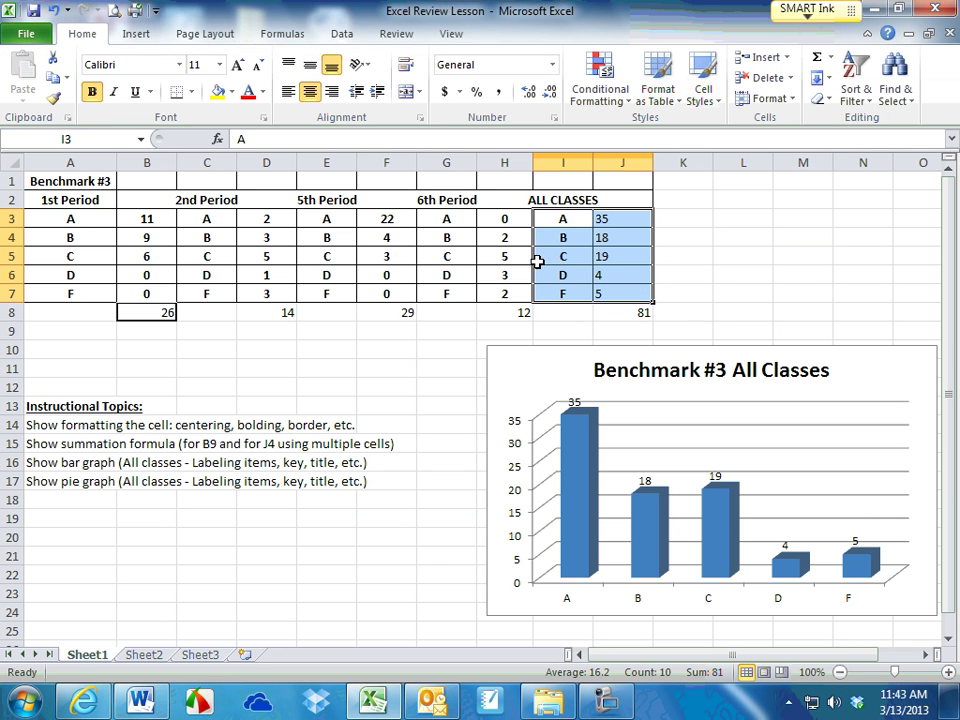
{"action": "left_click", "coordinate": [136, 33]}
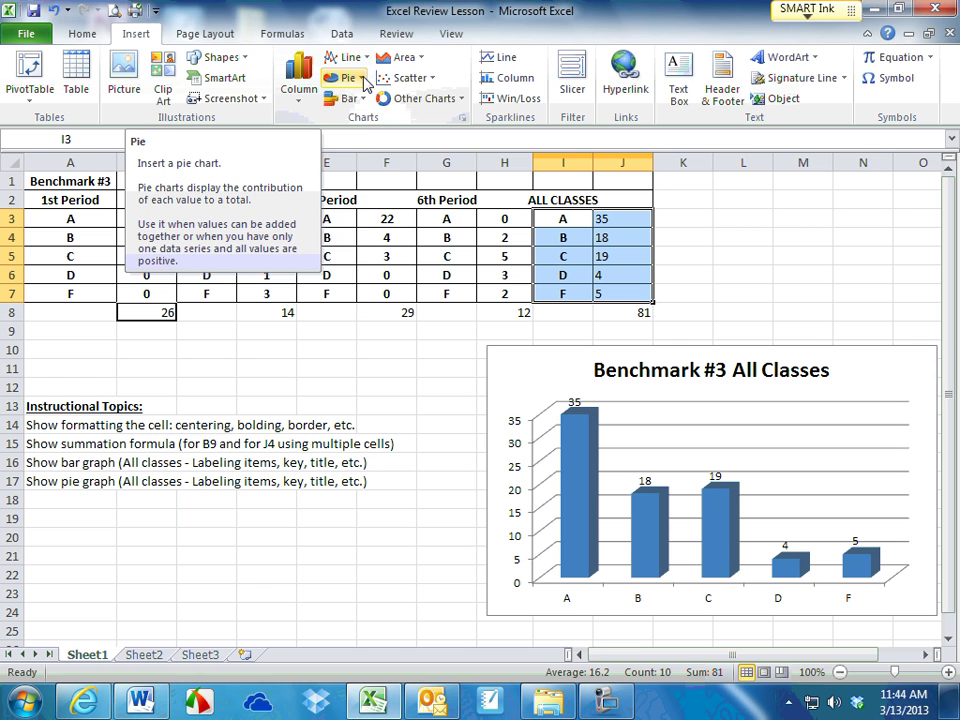
{"action": "left_click", "coordinate": [367, 84]}
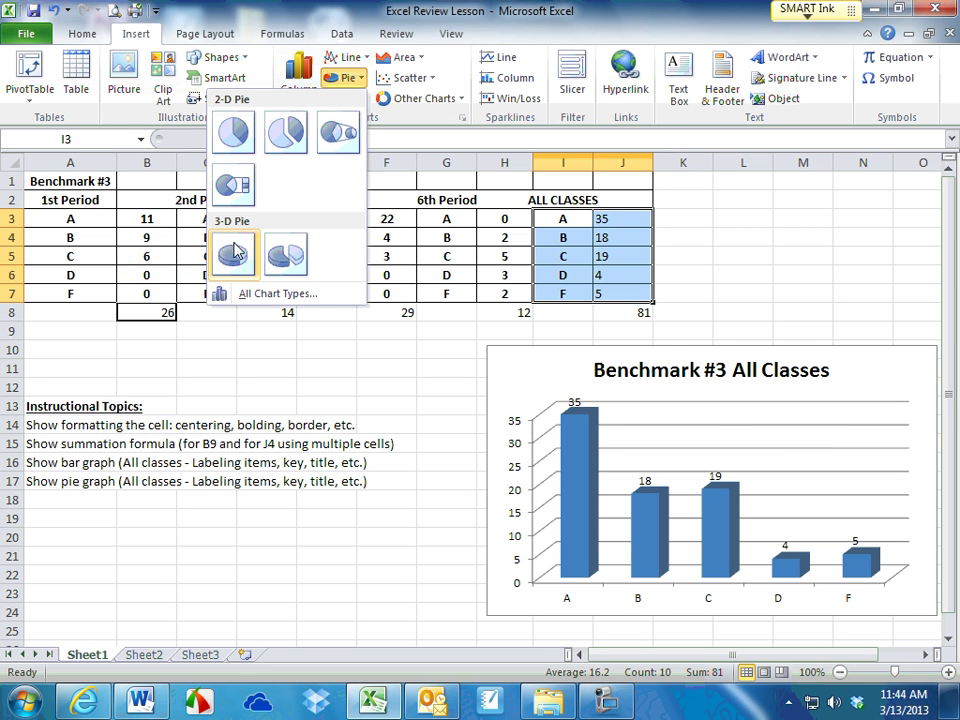
{"action": "left_click", "coordinate": [234, 255]}
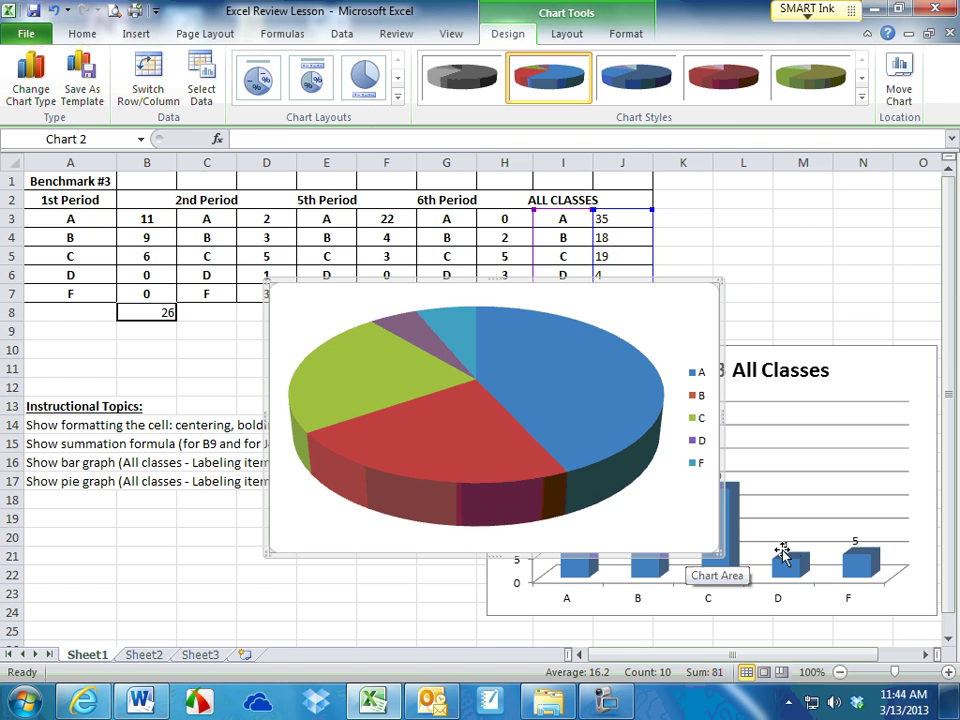
{"action": "left_click", "coordinate": [690, 446]}
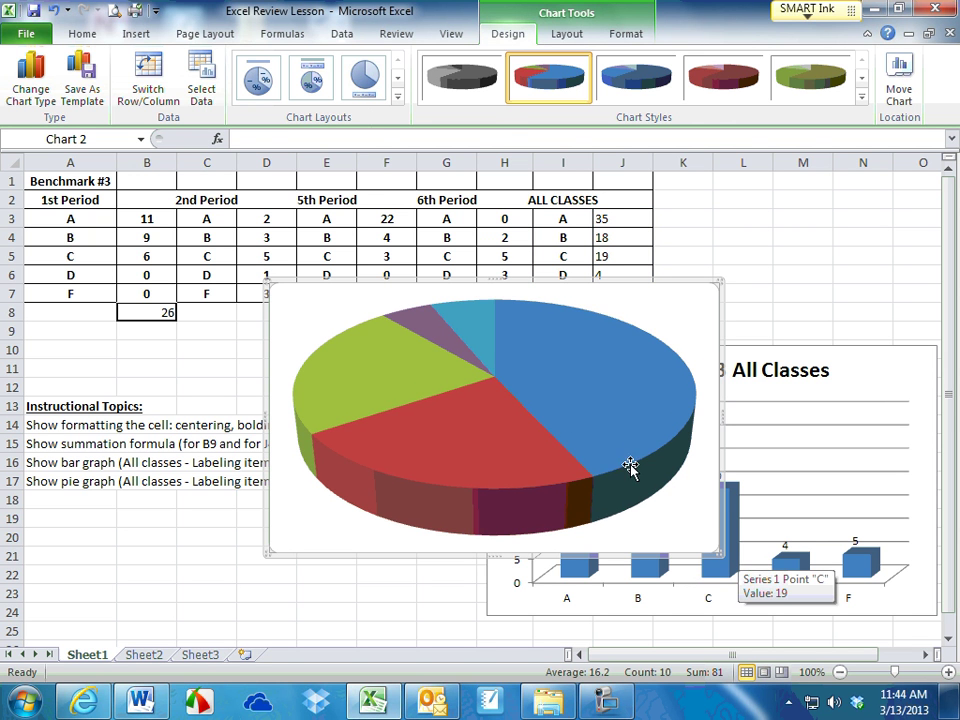
Add data labels to the slices of the pie chart.
{"action": "left_click", "coordinate": [598, 401]}
{"action": "right_click", "coordinate": [585, 401]}
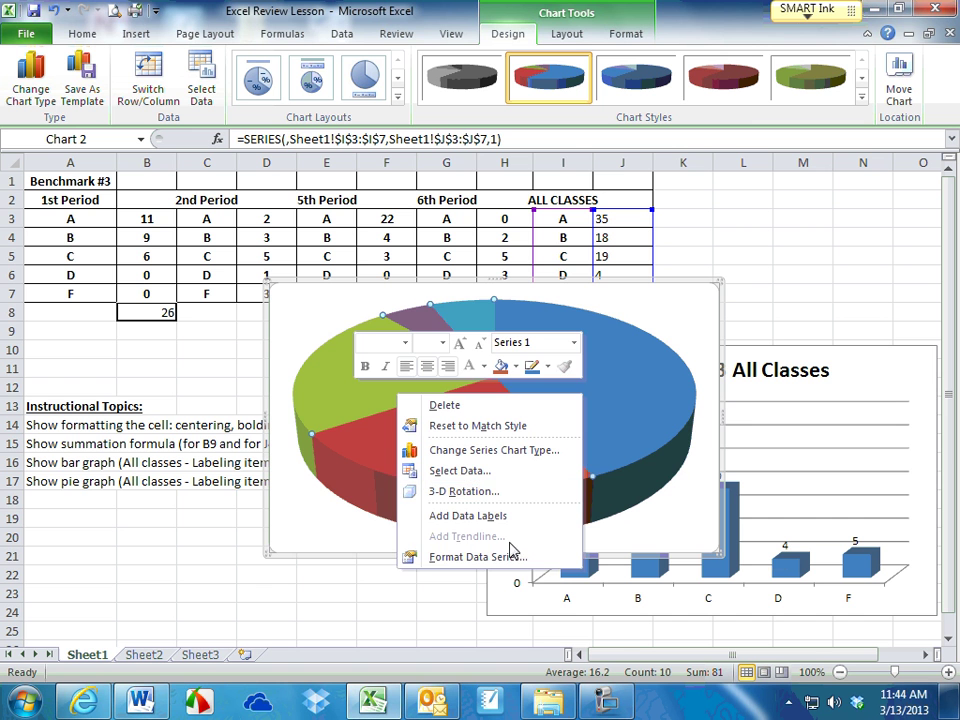
{"action": "left_click", "coordinate": [468, 515]}
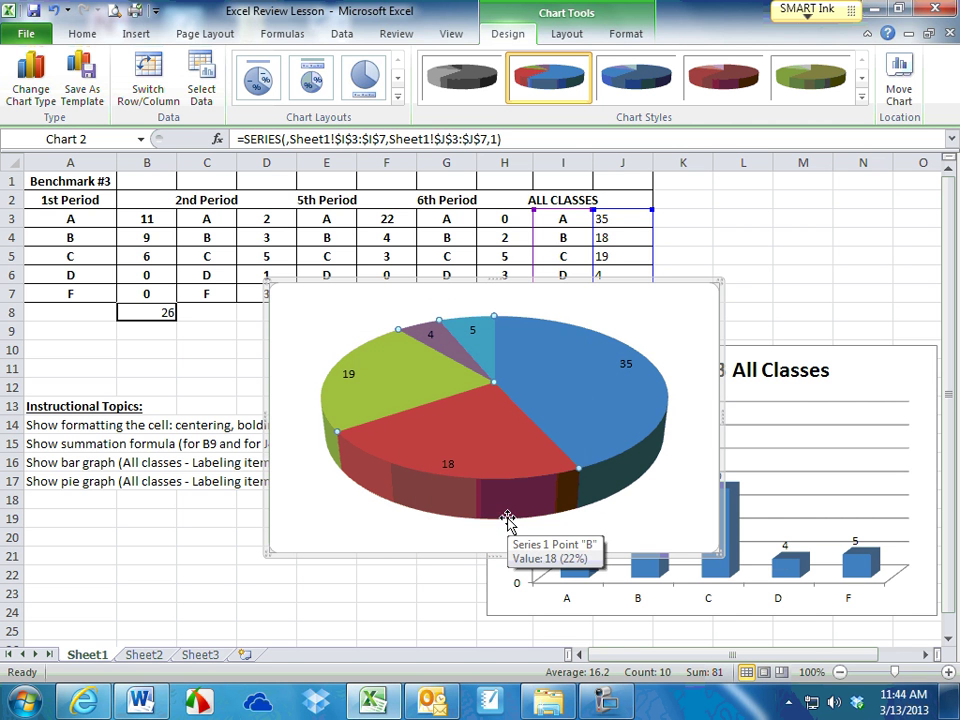
Format the pie chart's data labels to show category name and percentage instead of value.
{"action": "left_click", "coordinate": [440, 466]}
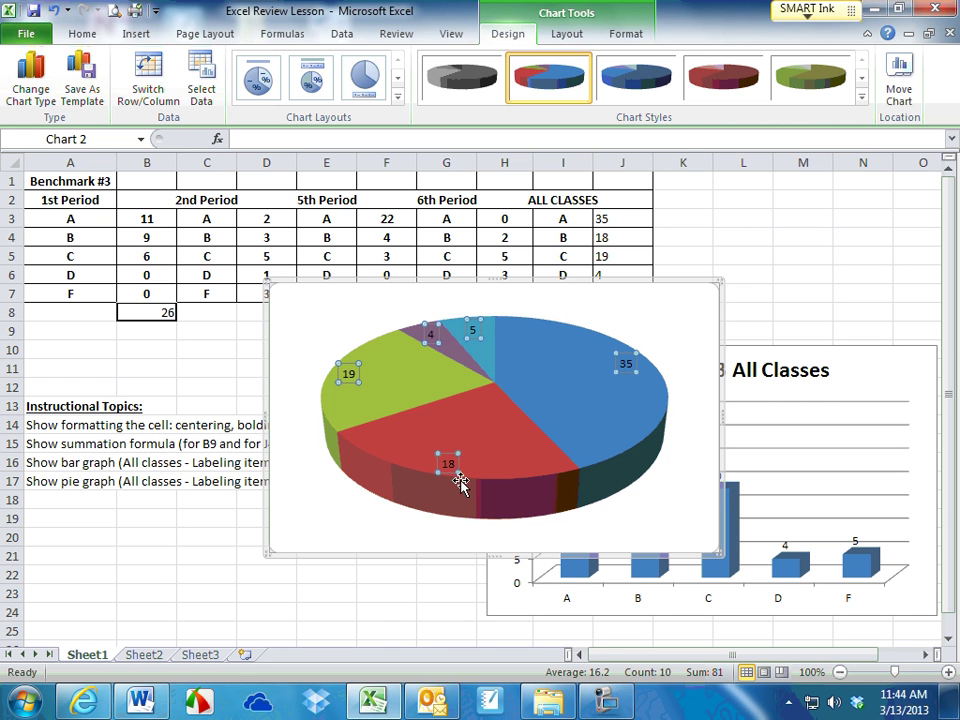
{"action": "right_click", "coordinate": [449, 470]}
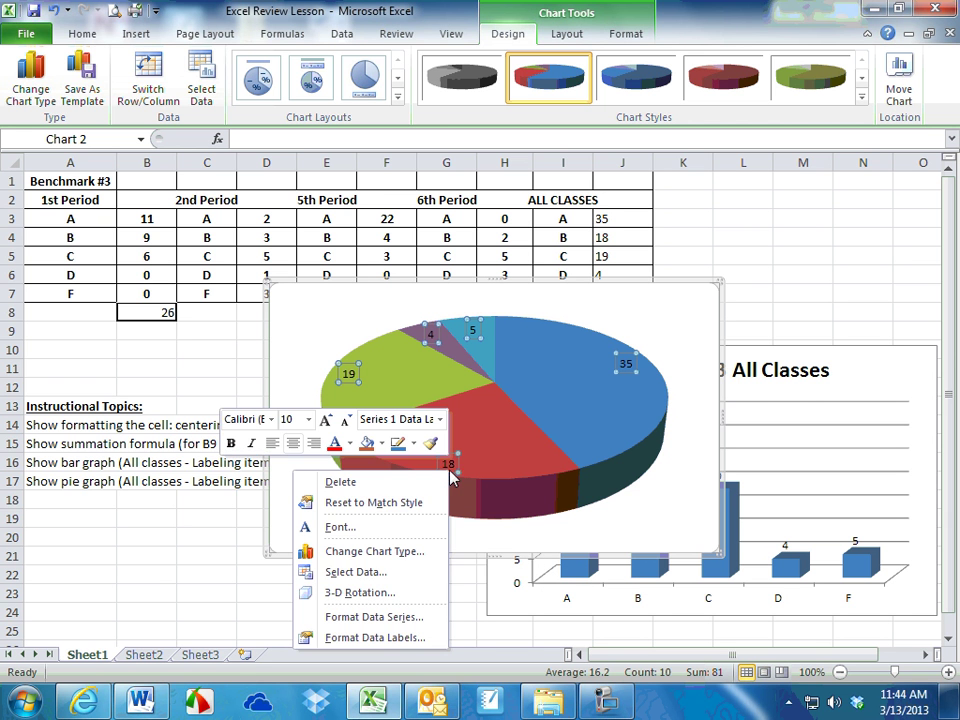
{"action": "left_click", "coordinate": [388, 638]}
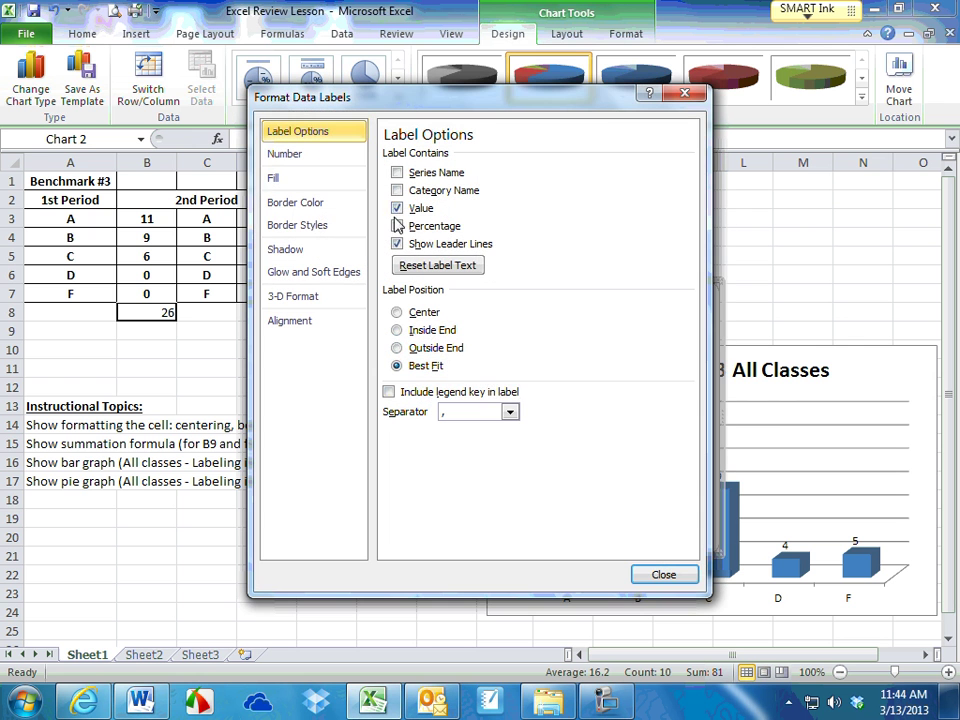
{"action": "left_click", "coordinate": [398, 209]}
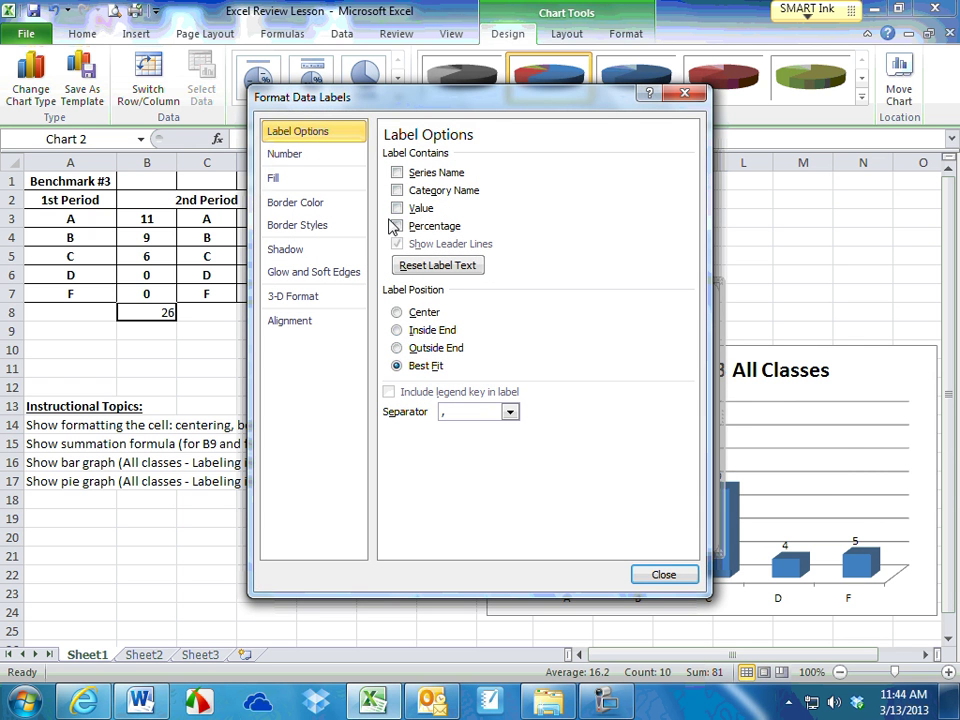
{"action": "left_click", "coordinate": [396, 226]}
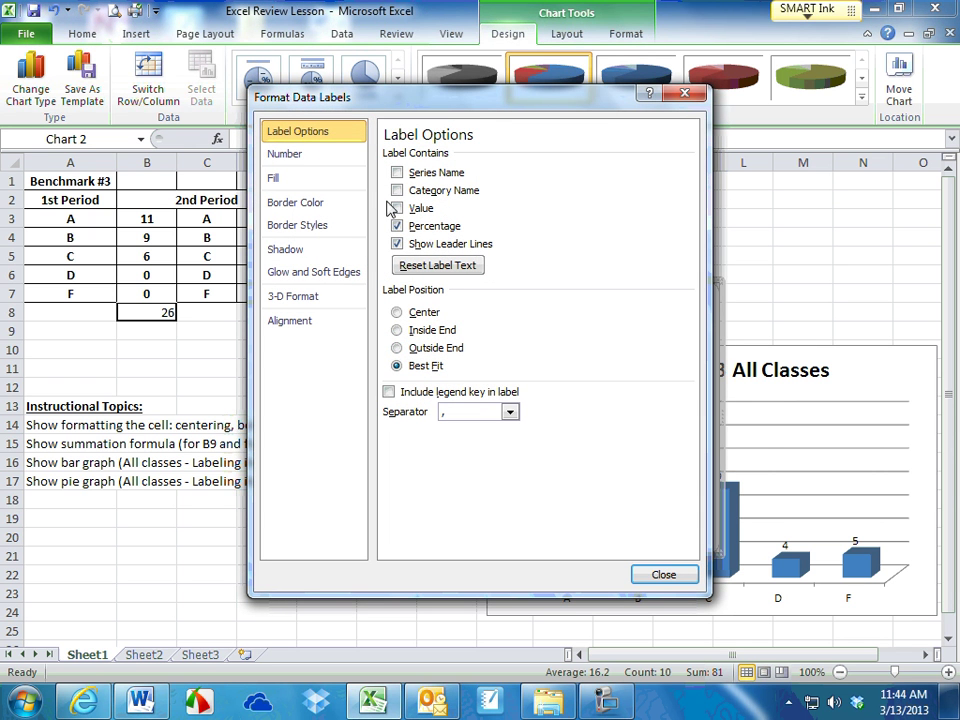
{"action": "left_click", "coordinate": [397, 191]}
{"action": "left_click", "coordinate": [664, 574]}
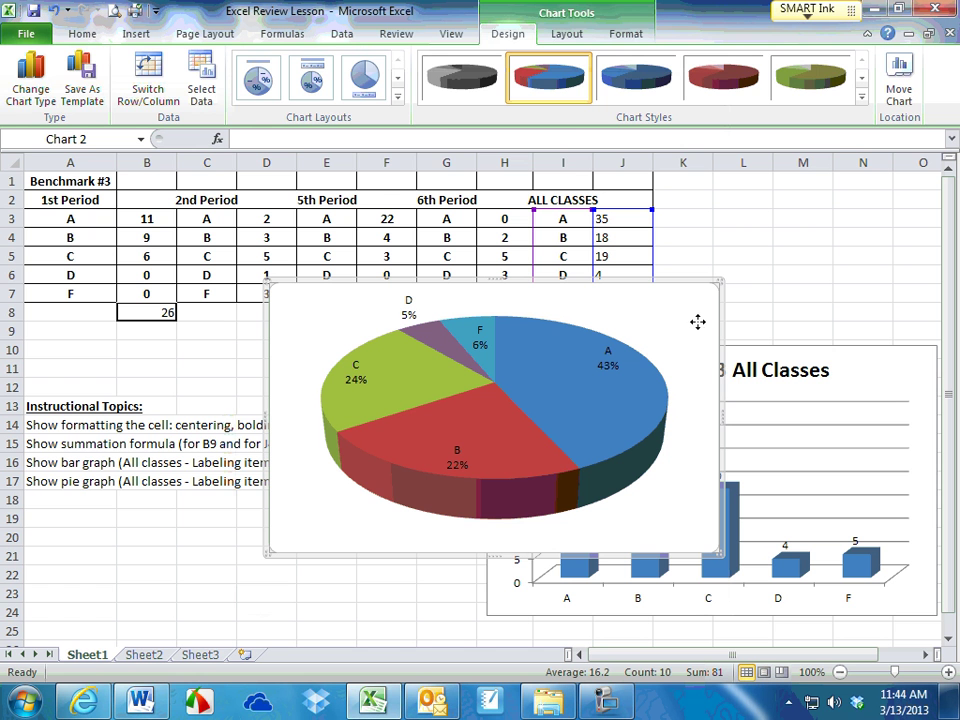
Add a title above the pie chart reading "Benchmark #3 All Classes".
{"action": "left_click", "coordinate": [566, 38]}
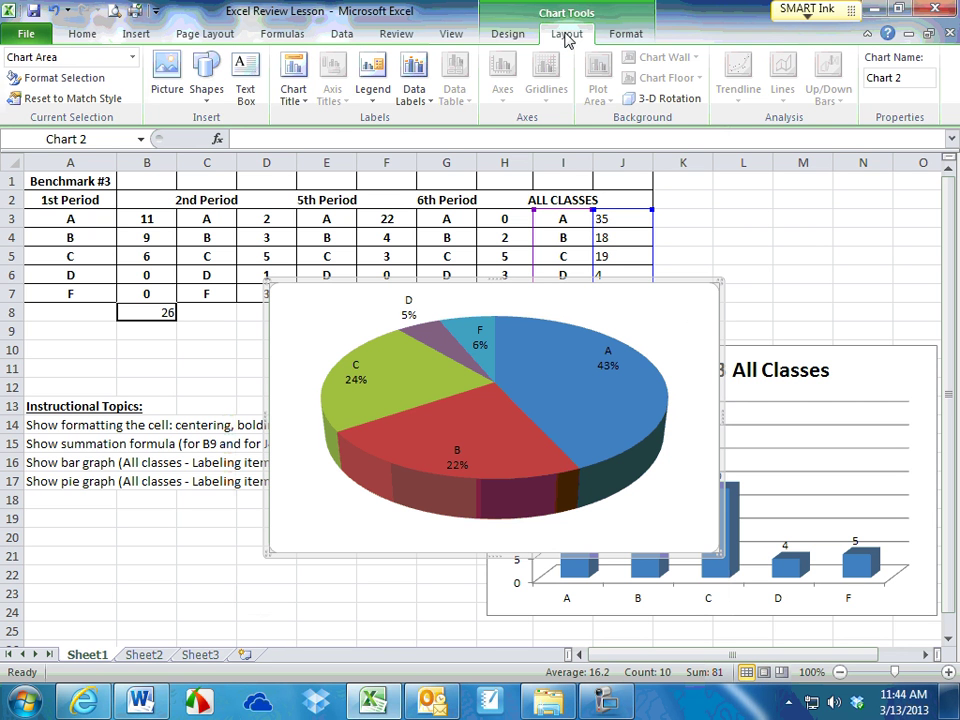
{"action": "left_click", "coordinate": [290, 95]}
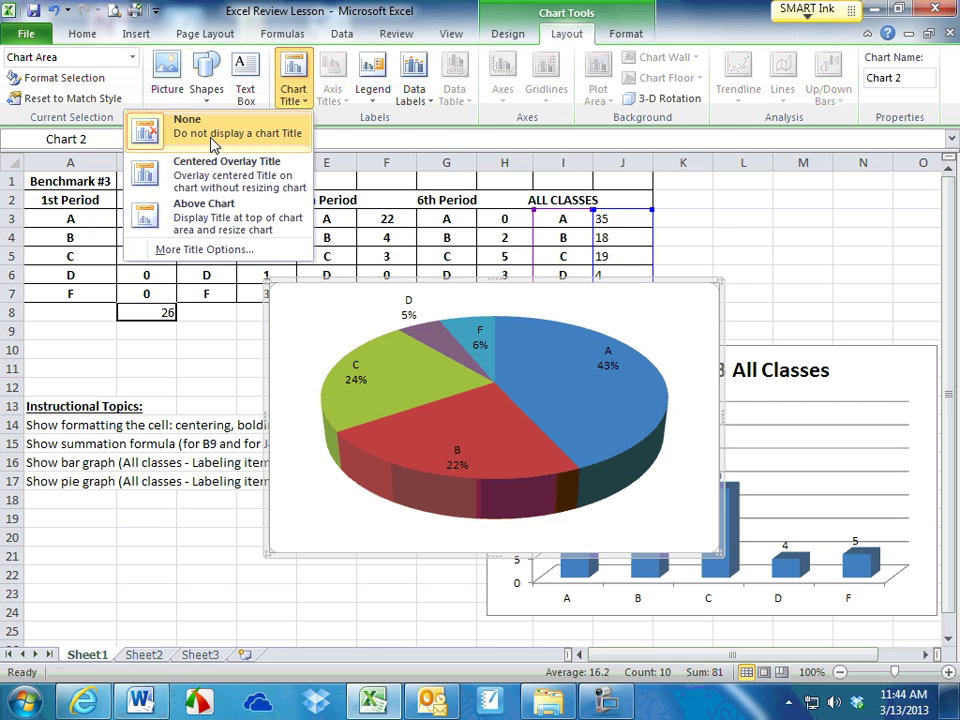
{"action": "left_click", "coordinate": [204, 229]}
{"action": "double_click", "coordinate": [487, 310]}
{"action": "left_click", "coordinate": [487, 309]}
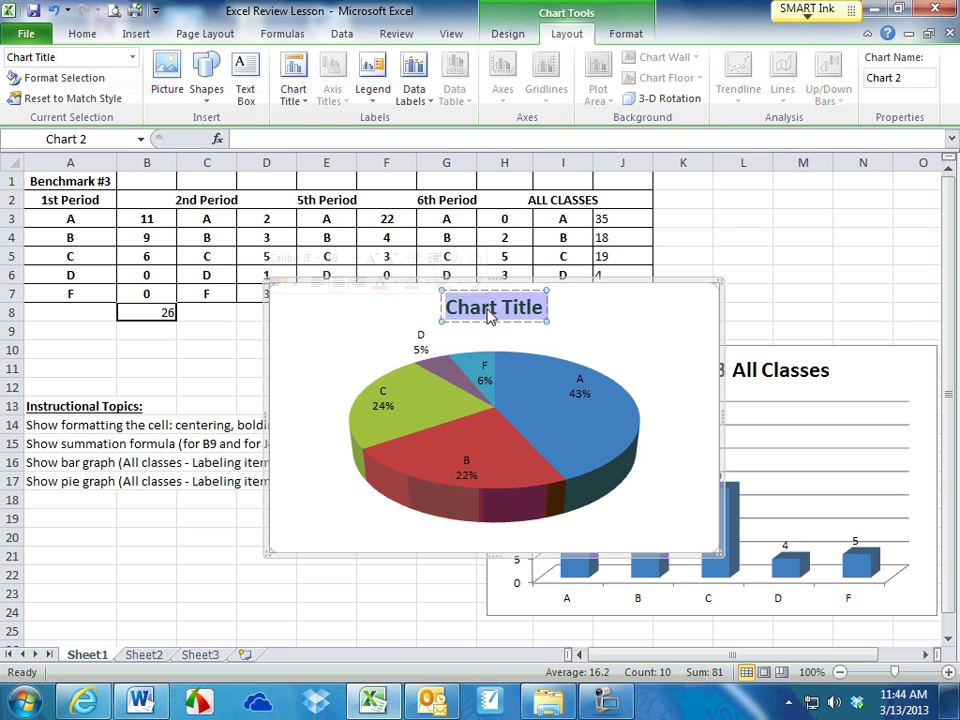
{"action": "type", "text": "Benchmar"}
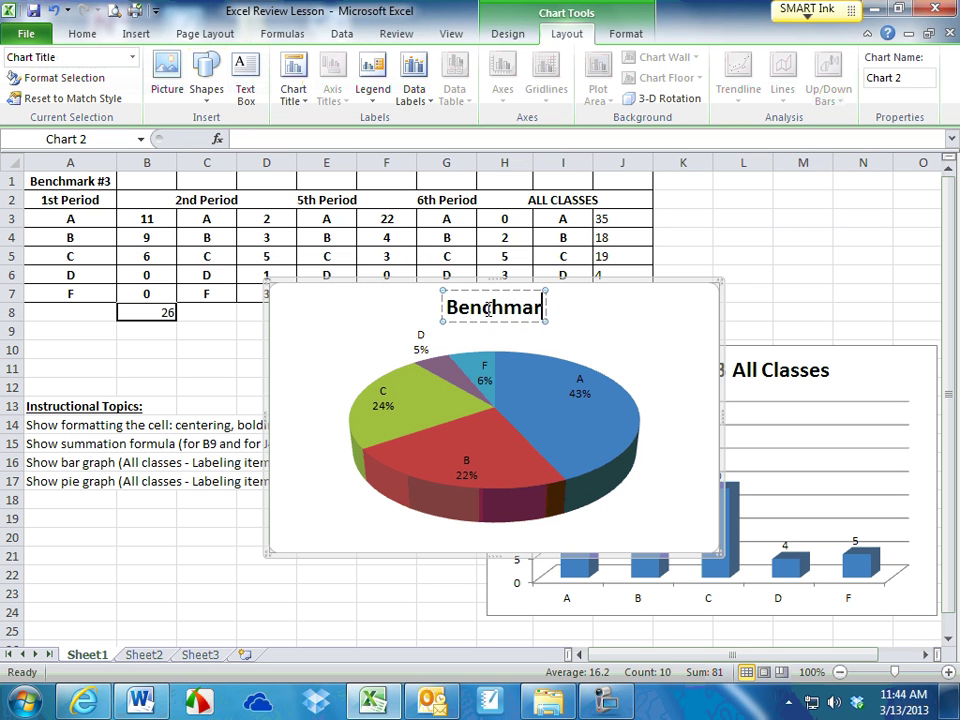
{"action": "type", "text": "k #3 A"}
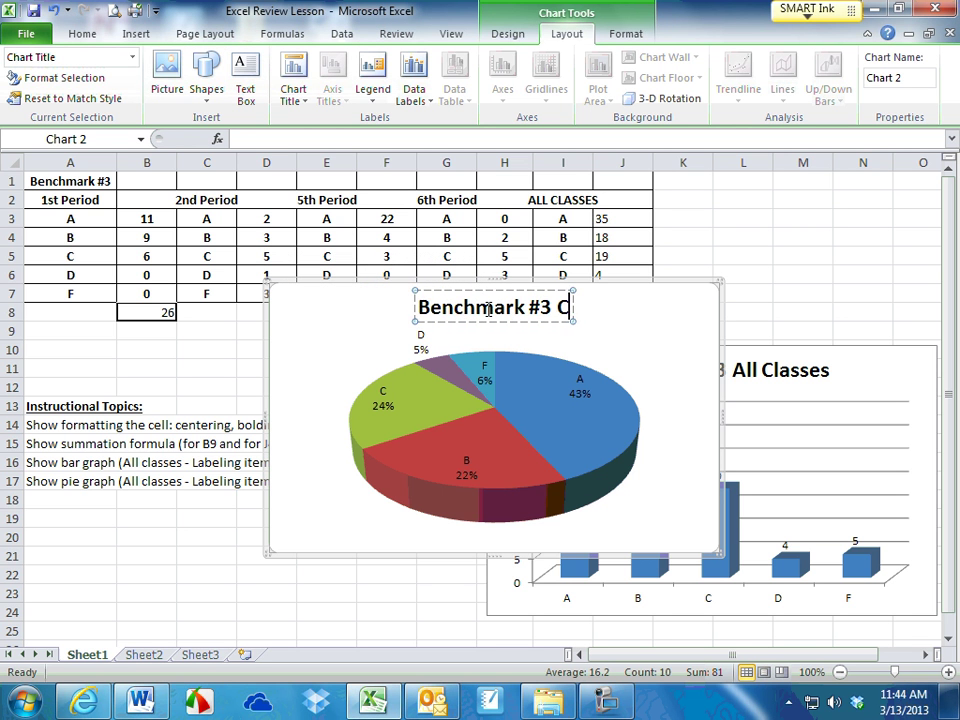
{"action": "type", "text": "ll class"}
{"action": "key", "text": "BackSpace"}
{"action": "key", "text": "BackSpace"}
{"action": "key", "text": "BackSpace"}
{"action": "key", "text": "BackSpace"}
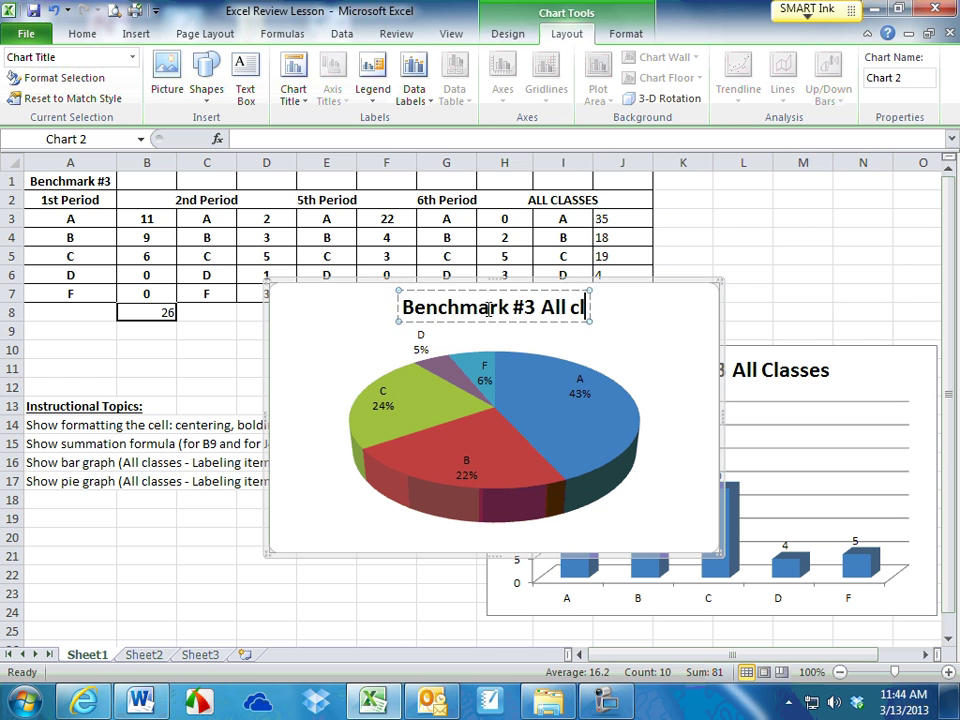
{"action": "type", "text": "C"}
{"action": "key", "text": "BackSpace"}
{"action": "key", "text": "BackSpace"}
{"action": "type", "text": "Classes"}
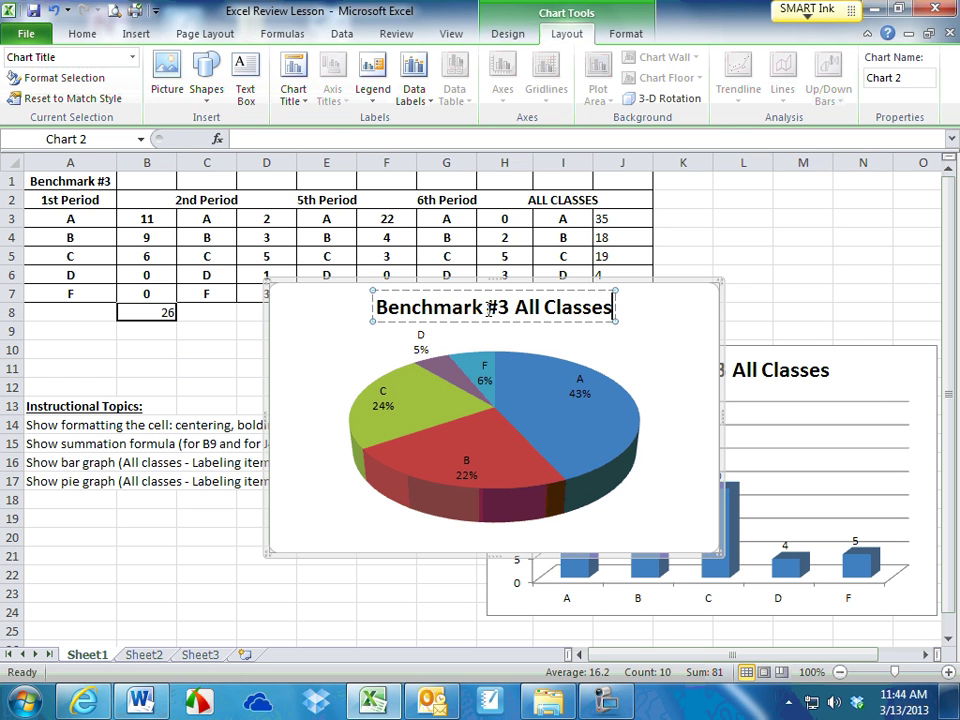
Move the pie chart below the grade table, beside the column chart, and deselect it.
{"action": "left_click", "coordinate": [692, 409]}
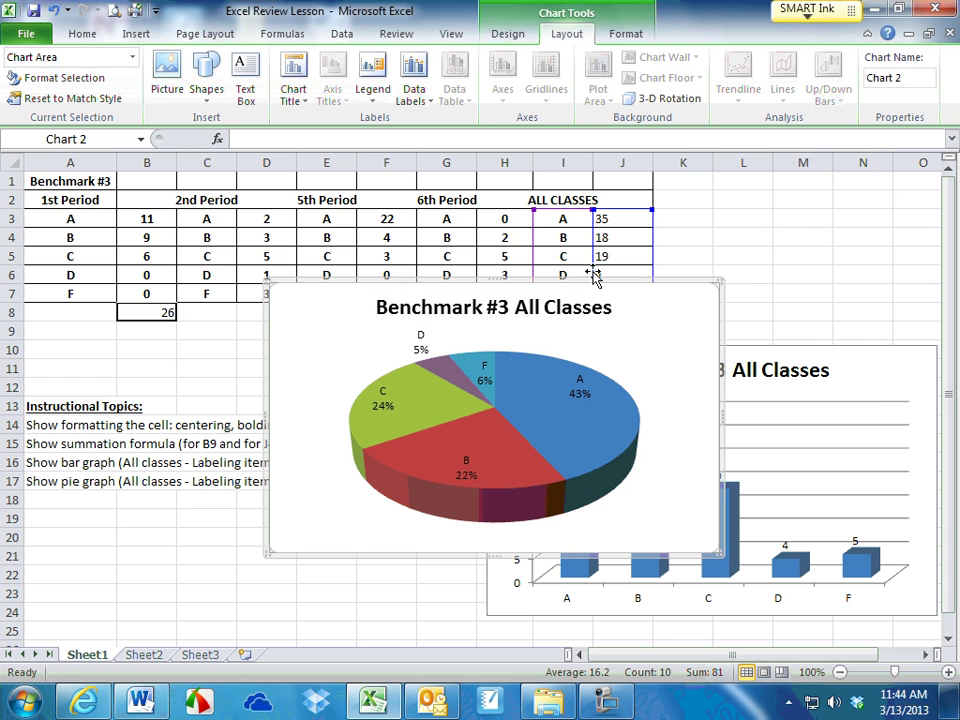
{"action": "left_click_drag", "start_coordinate": [586, 324], "coordinate": [343, 389]}
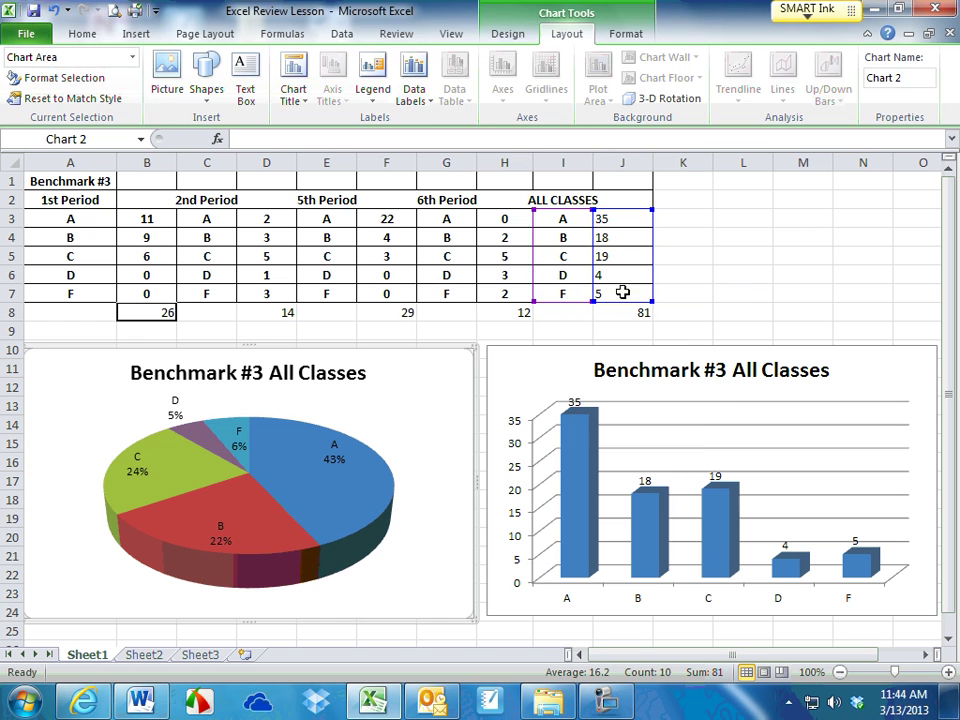
{"action": "left_click", "coordinate": [750, 279]}
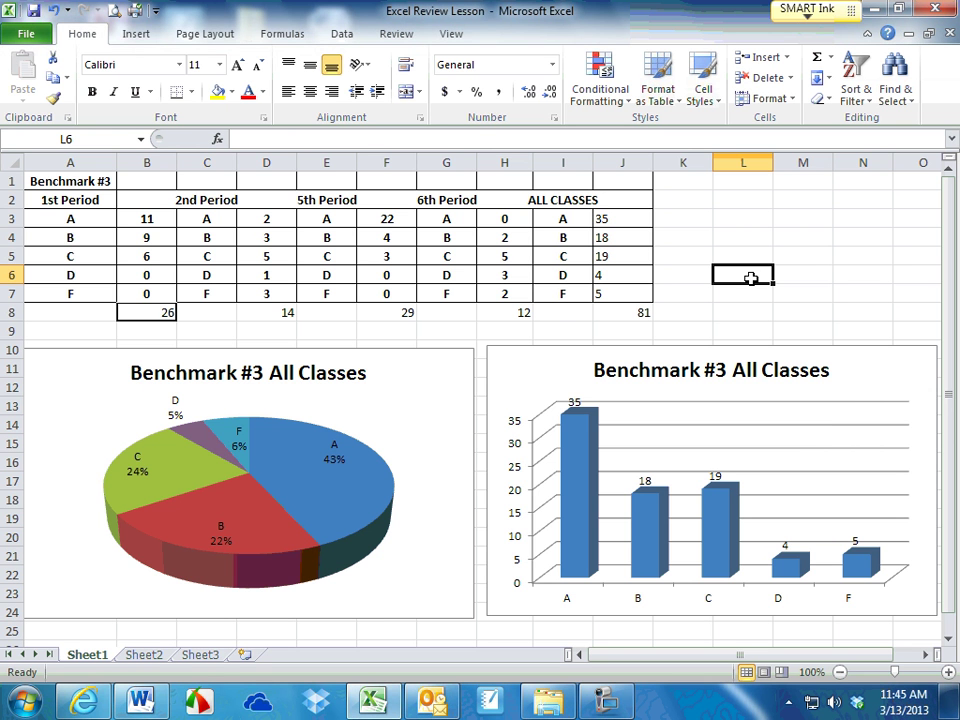
On Sheet2, insert a 3-D clustered column chart of the Grade and Benchmark table in A10:D15.
{"action": "left_click", "coordinate": [143, 655]}
{"action": "left_click", "coordinate": [568, 368]}
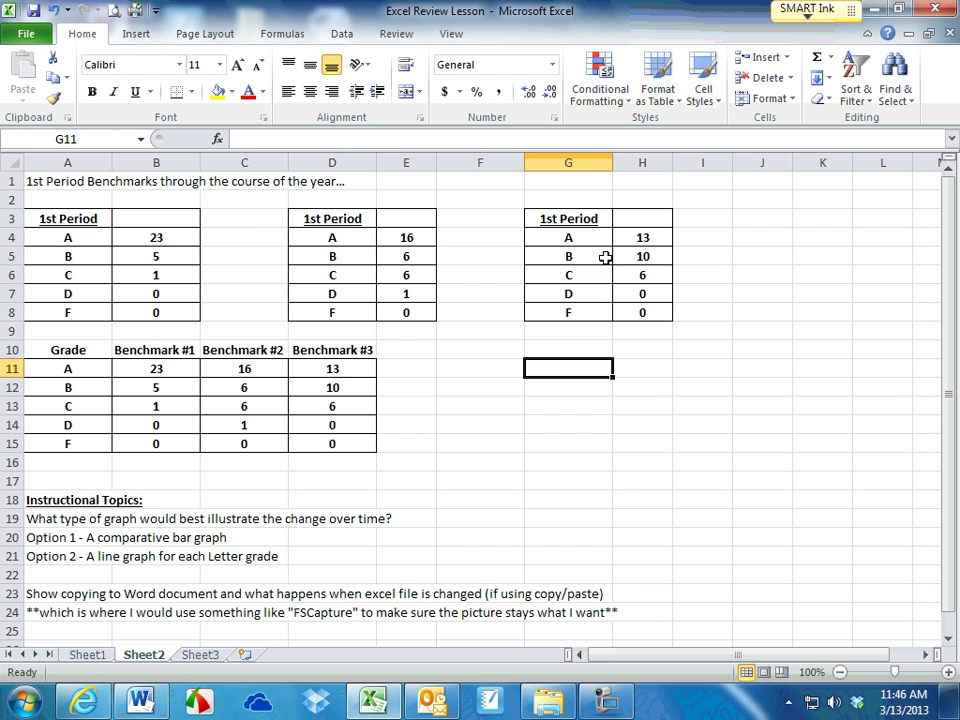
{"action": "left_click", "coordinate": [165, 256]}
{"action": "left_click", "coordinate": [320, 240]}
{"action": "left_click", "coordinate": [575, 257]}
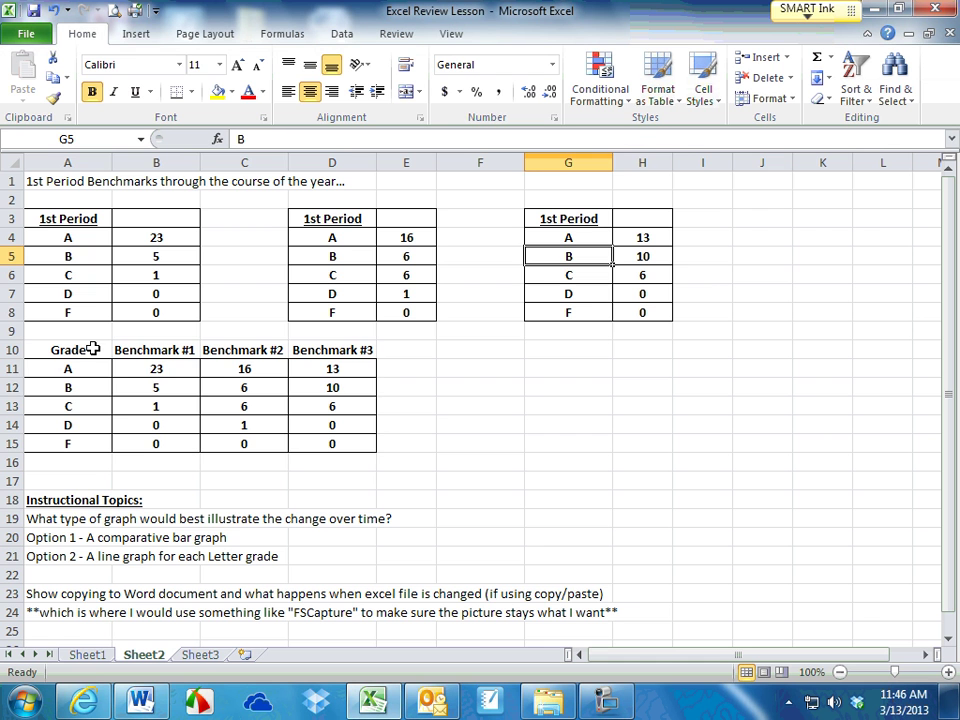
{"action": "left_click_drag", "start_coordinate": [90, 348], "coordinate": [331, 443]}
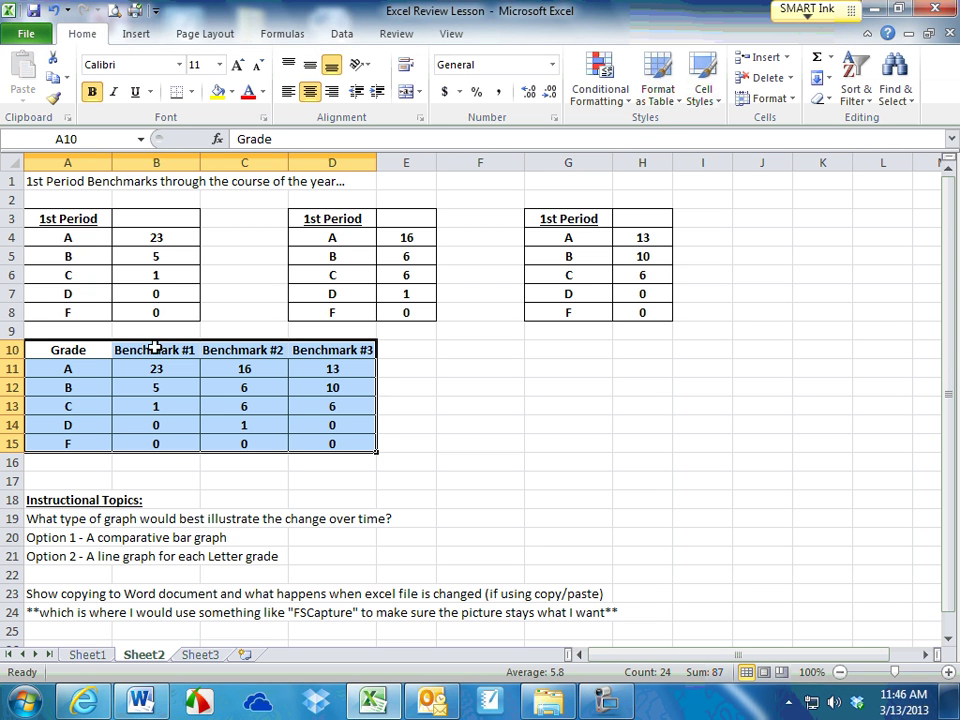
{"action": "left_click", "coordinate": [136, 35]}
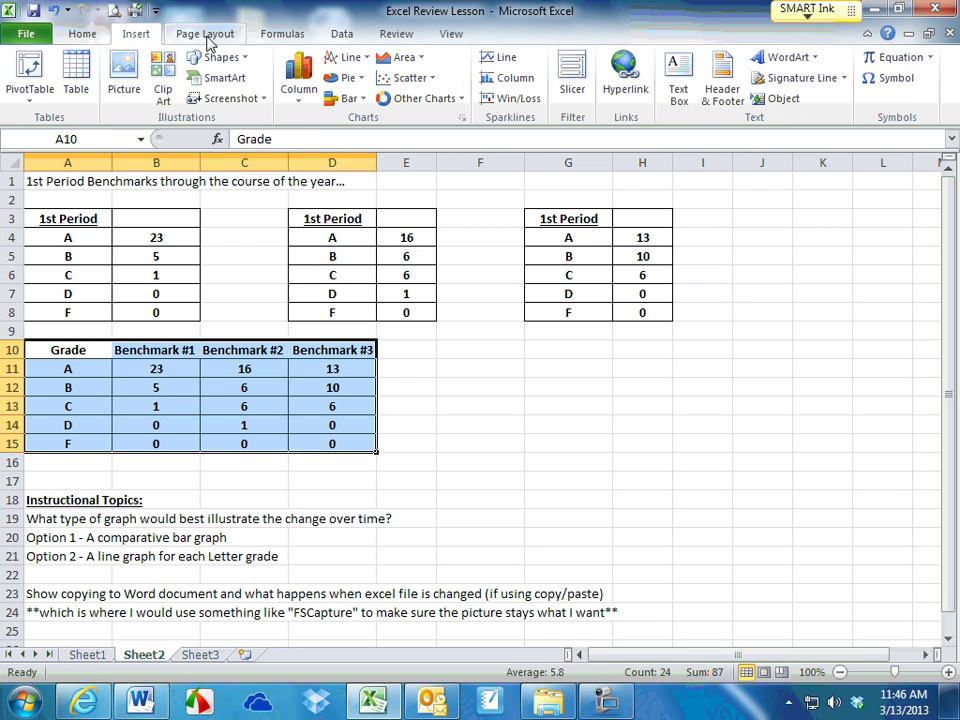
{"action": "left_click", "coordinate": [298, 92]}
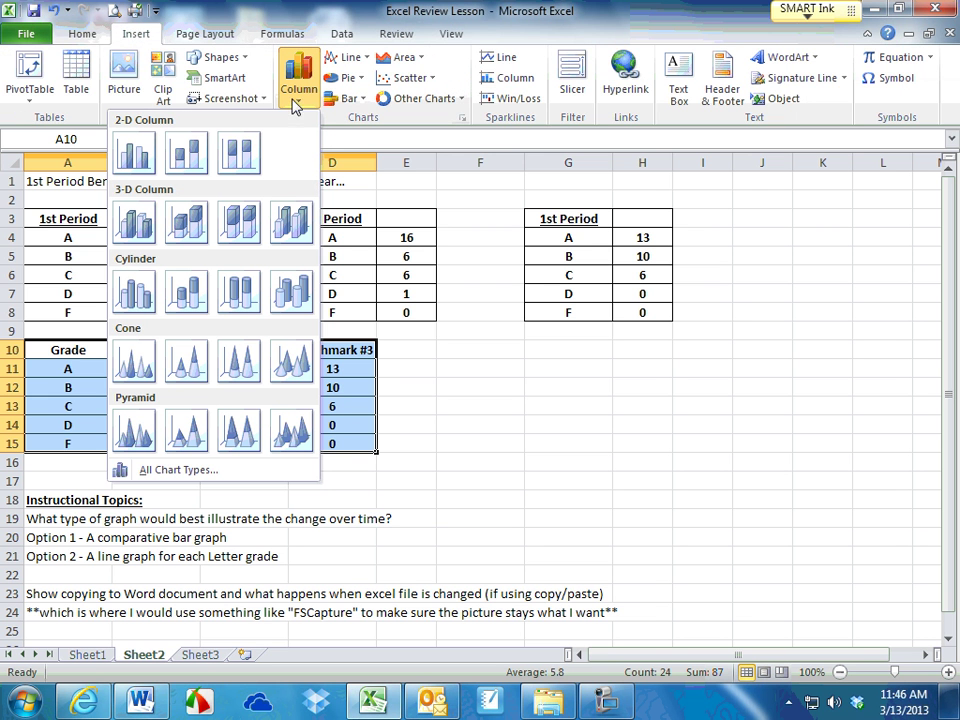
{"action": "left_click", "coordinate": [134, 226]}
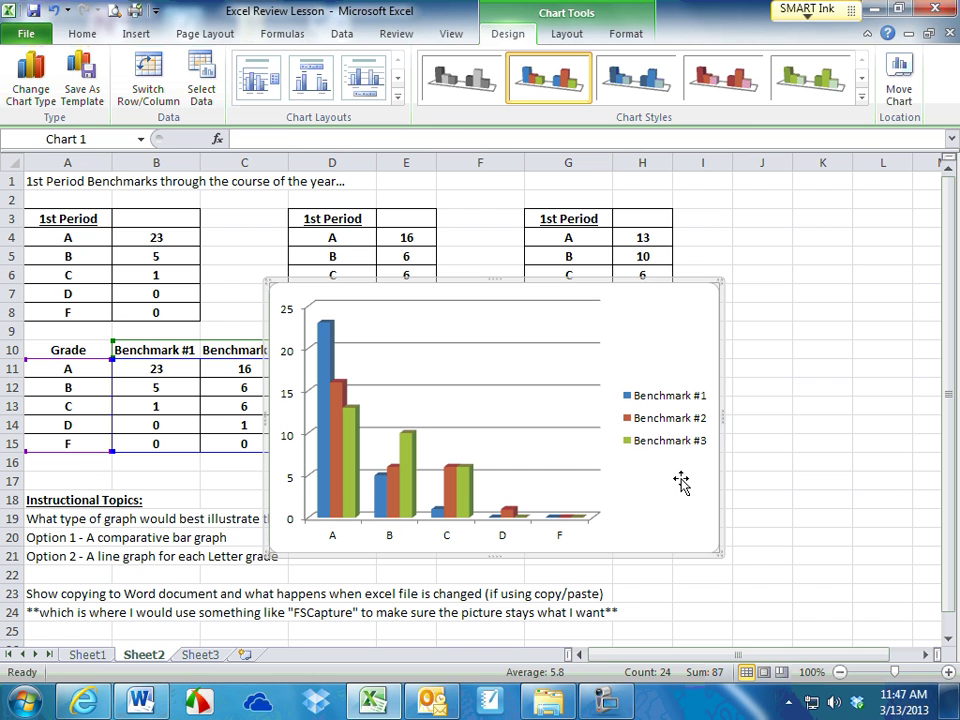
Add data labels to the Benchmark #1, Benchmark #2 and Benchmark #3 columns of the chart.
{"action": "left_click", "coordinate": [327, 350]}
{"action": "right_click", "coordinate": [330, 352]}
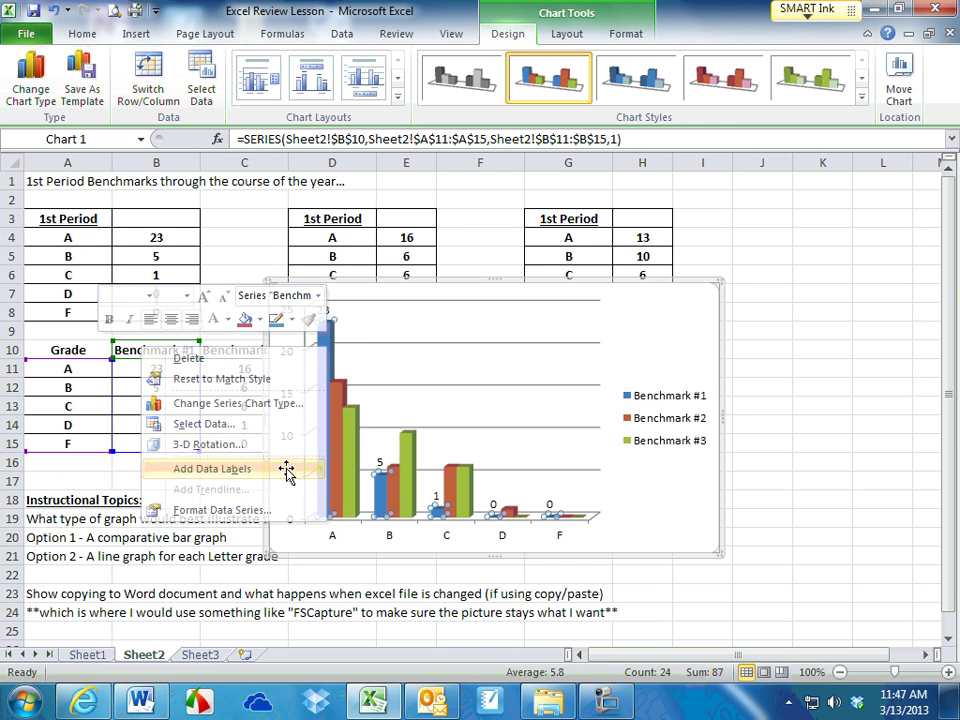
{"action": "left_click", "coordinate": [285, 467]}
{"action": "left_click", "coordinate": [338, 415]}
{"action": "right_click", "coordinate": [336, 390]}
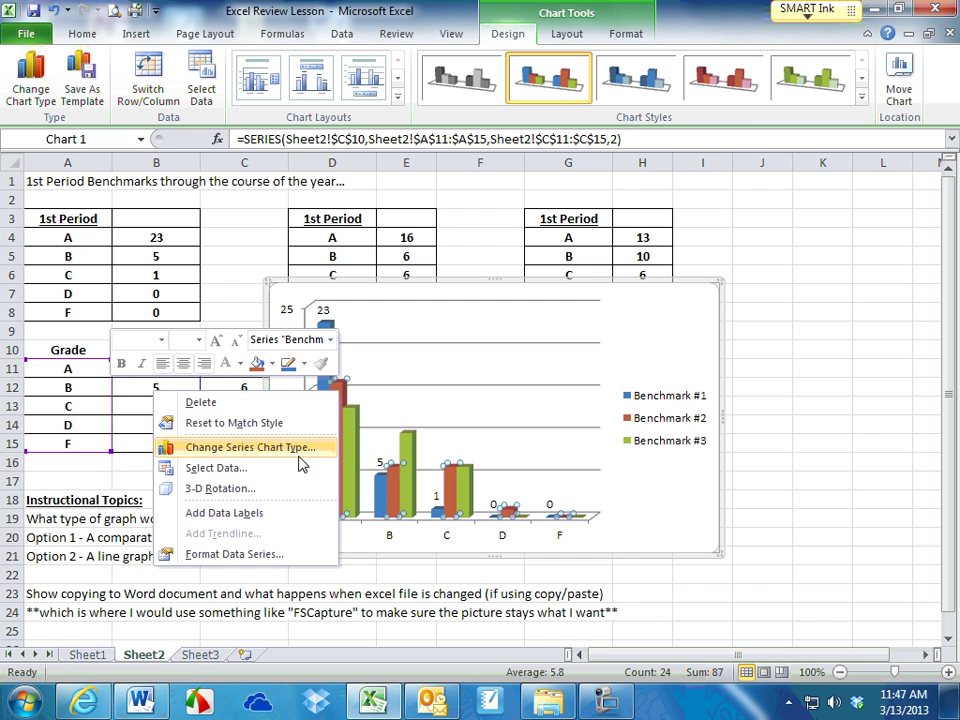
{"action": "left_click", "coordinate": [295, 513]}
{"action": "left_click", "coordinate": [350, 445]}
{"action": "right_click", "coordinate": [348, 457]}
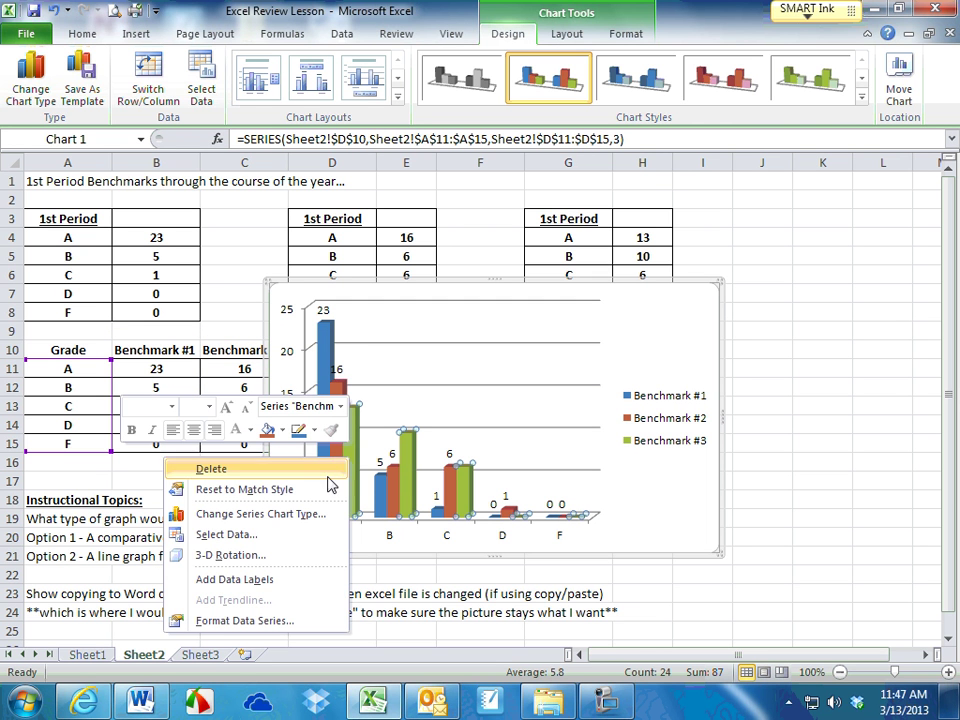
{"action": "left_click", "coordinate": [259, 580]}
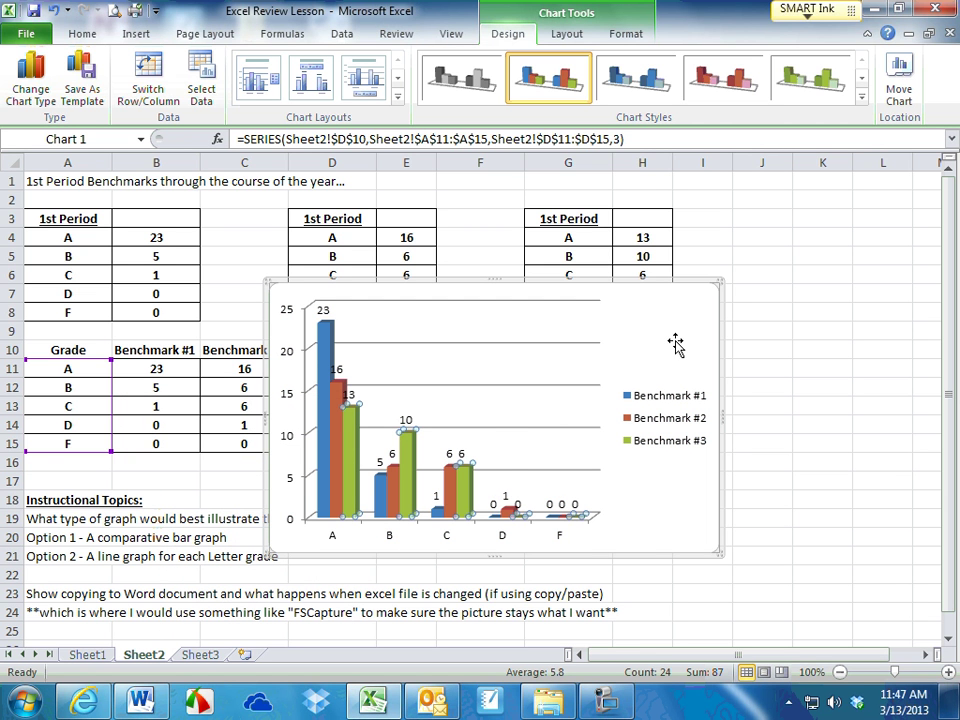
{"action": "left_click", "coordinate": [705, 428]}
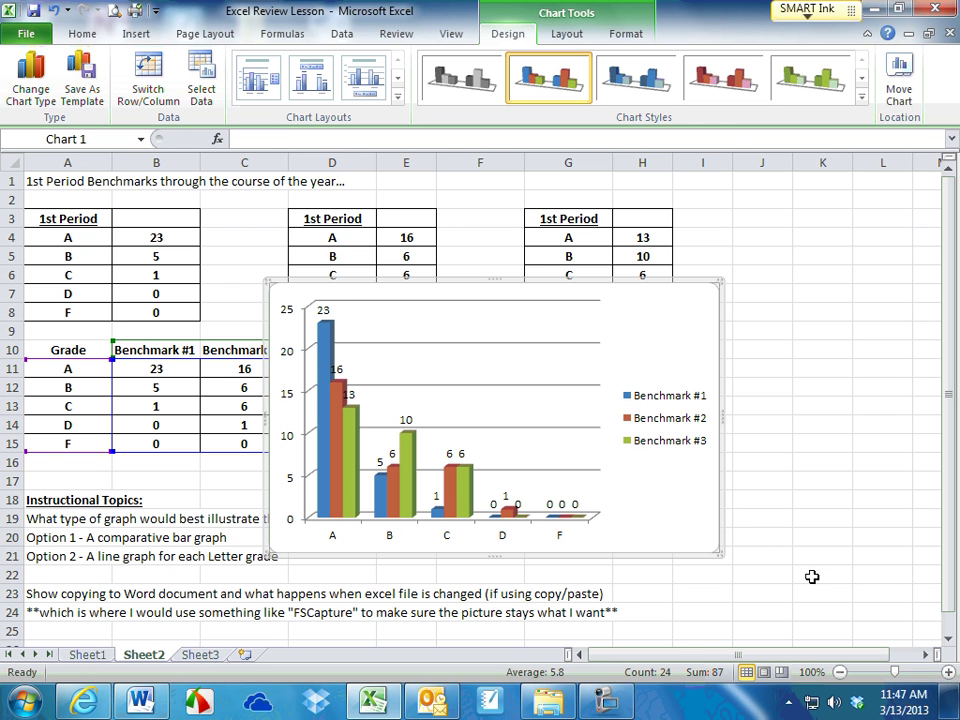
Move the column chart clear of the Grade table in A10:D15 and add a default title above the chart.
{"action": "left_click_drag", "start_coordinate": [682, 312], "coordinate": [899, 245]}
{"action": "left_click", "coordinate": [567, 34]}
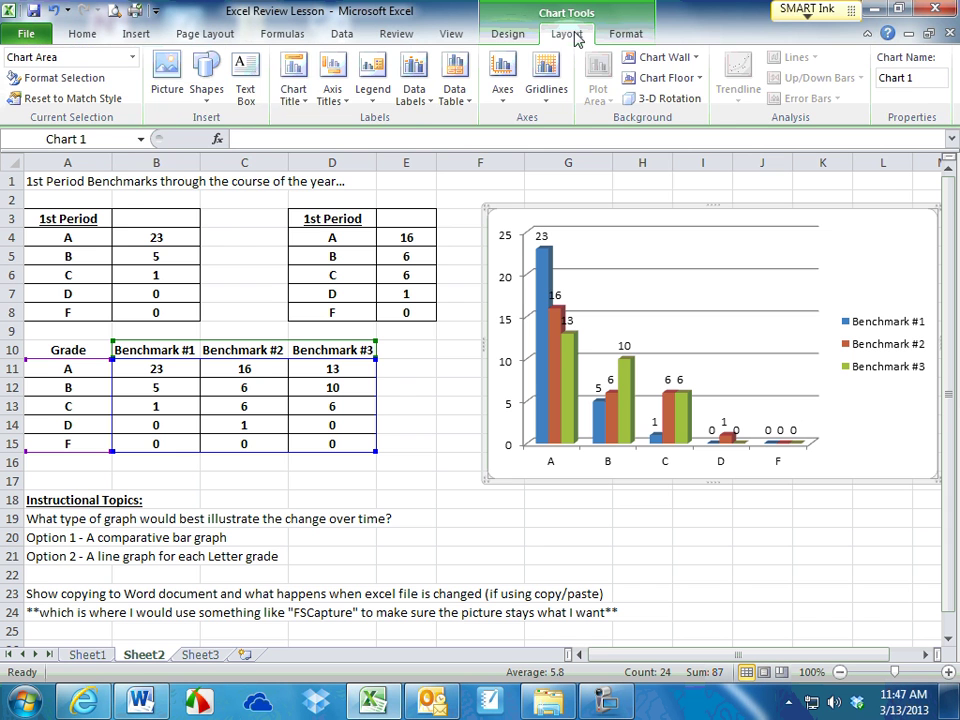
{"action": "left_click", "coordinate": [293, 91]}
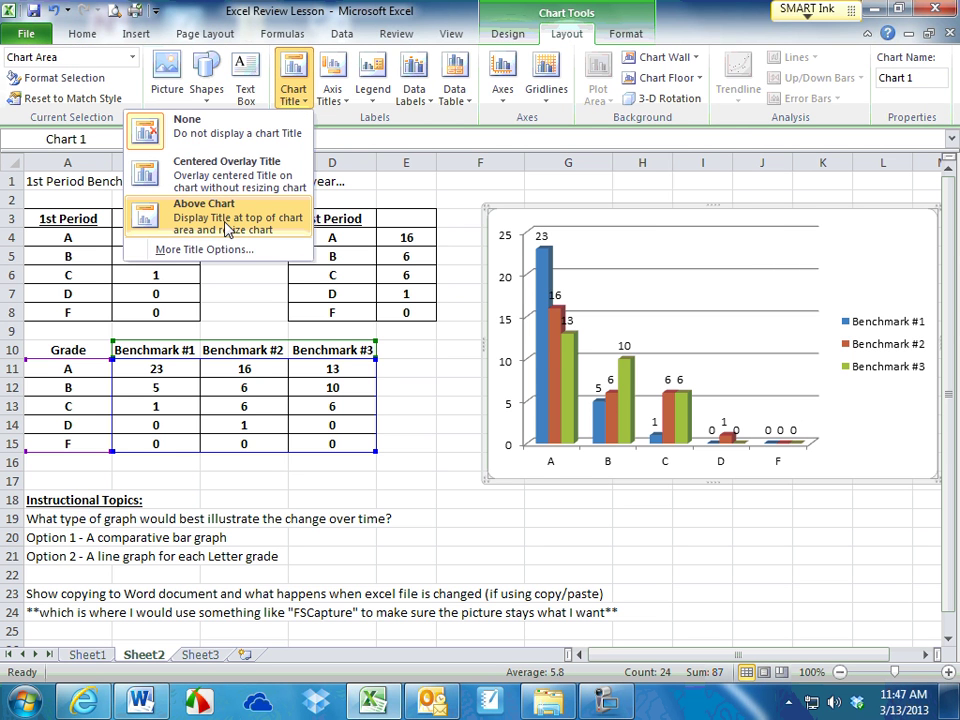
{"action": "left_click", "coordinate": [225, 229]}
{"action": "left_click", "coordinate": [425, 479]}
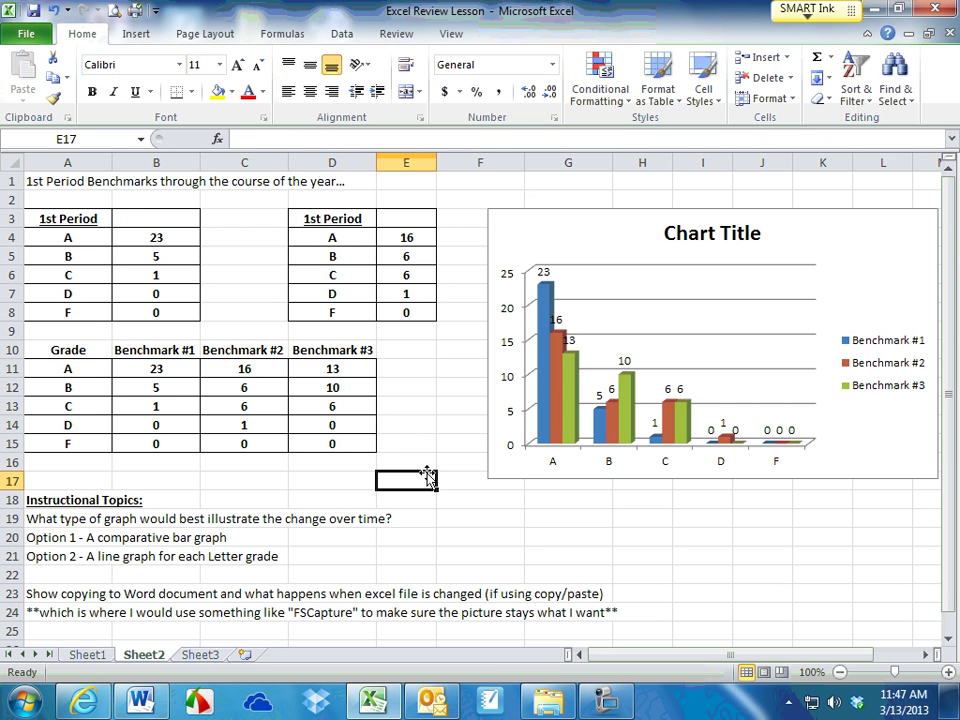
Insert a 2-D line chart with markers from A10:D15 and place it beside the column chart.
{"action": "left_click_drag", "start_coordinate": [68, 352], "coordinate": [312, 443]}
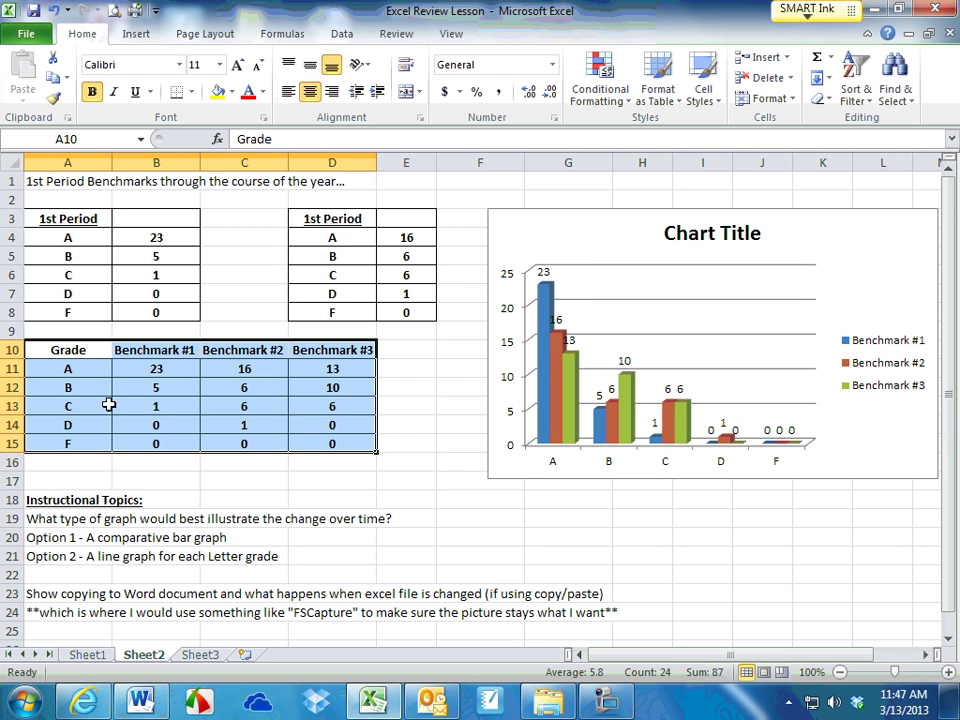
{"action": "left_click", "coordinate": [138, 38]}
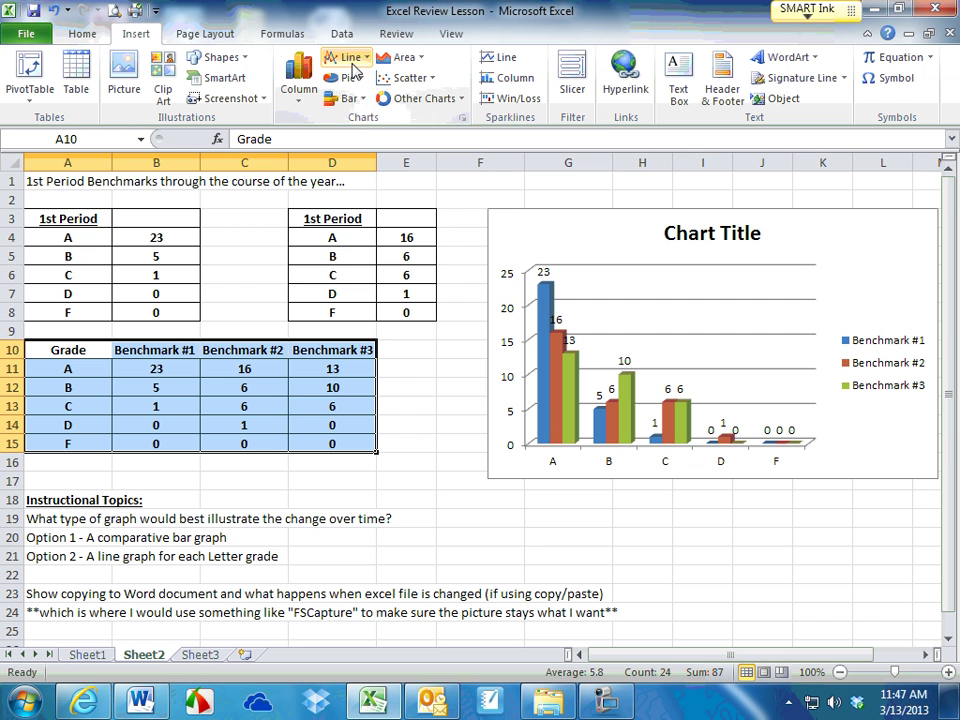
{"action": "left_click", "coordinate": [345, 58]}
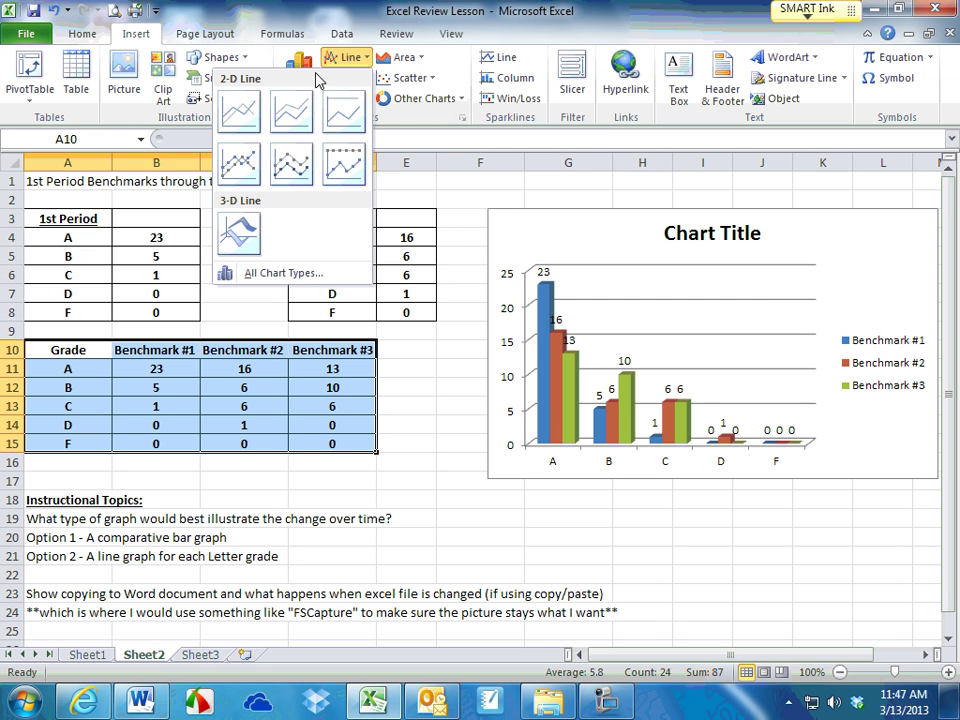
{"action": "left_click", "coordinate": [240, 167]}
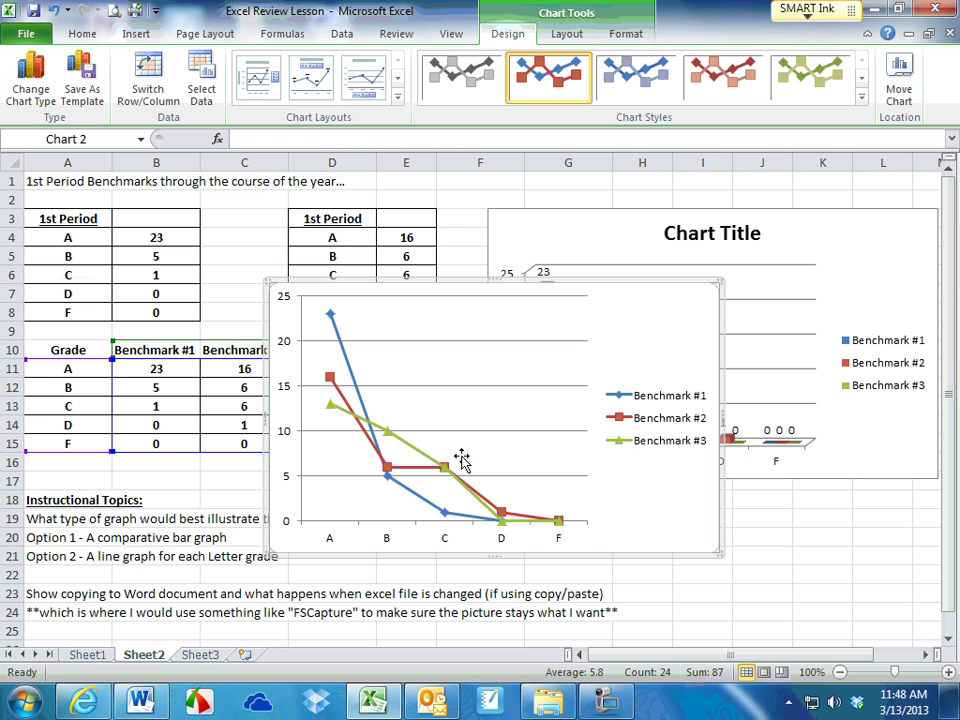
{"action": "left_click_drag", "start_coordinate": [651, 317], "coordinate": [396, 240]}
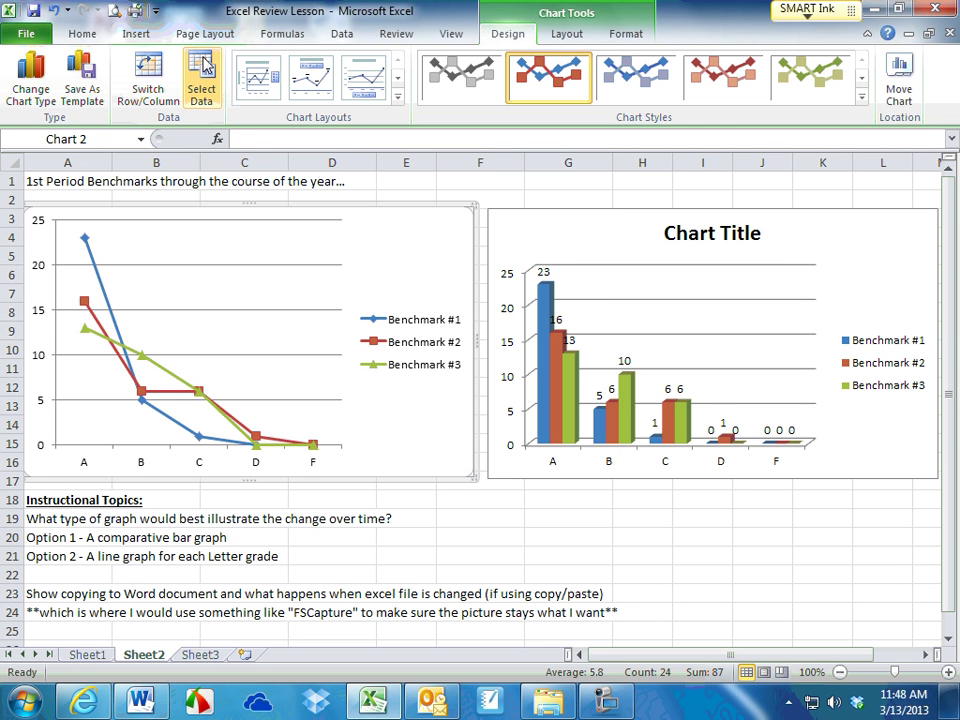
Switch the line chart's rows and columns so each letter grade is a series across the three benchmarks.
{"action": "left_click", "coordinate": [221, 300]}
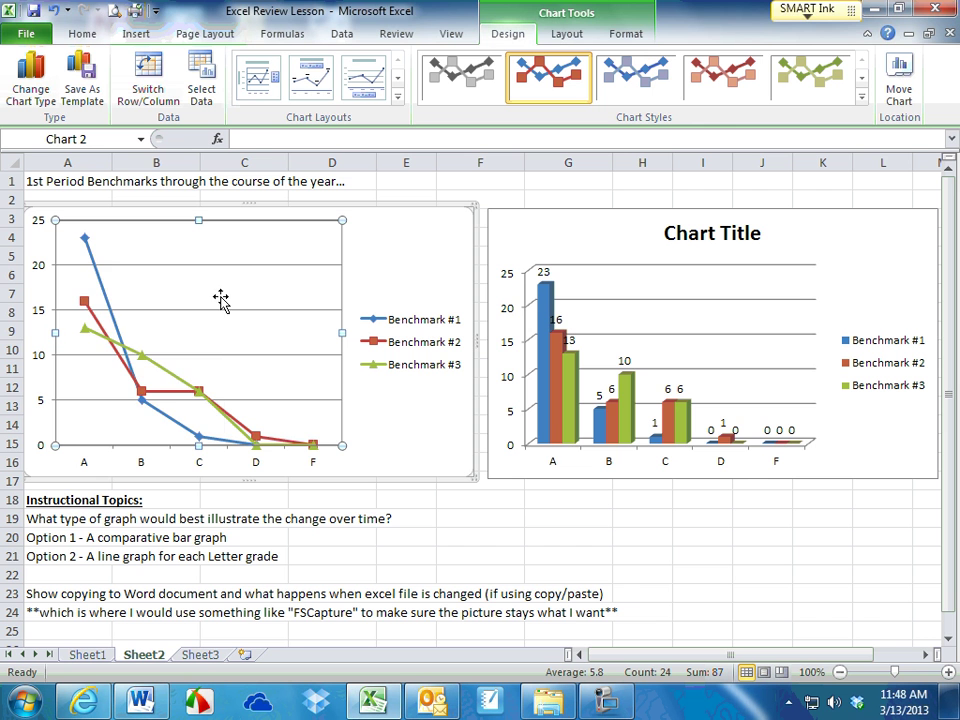
{"action": "right_click", "coordinate": [68, 297]}
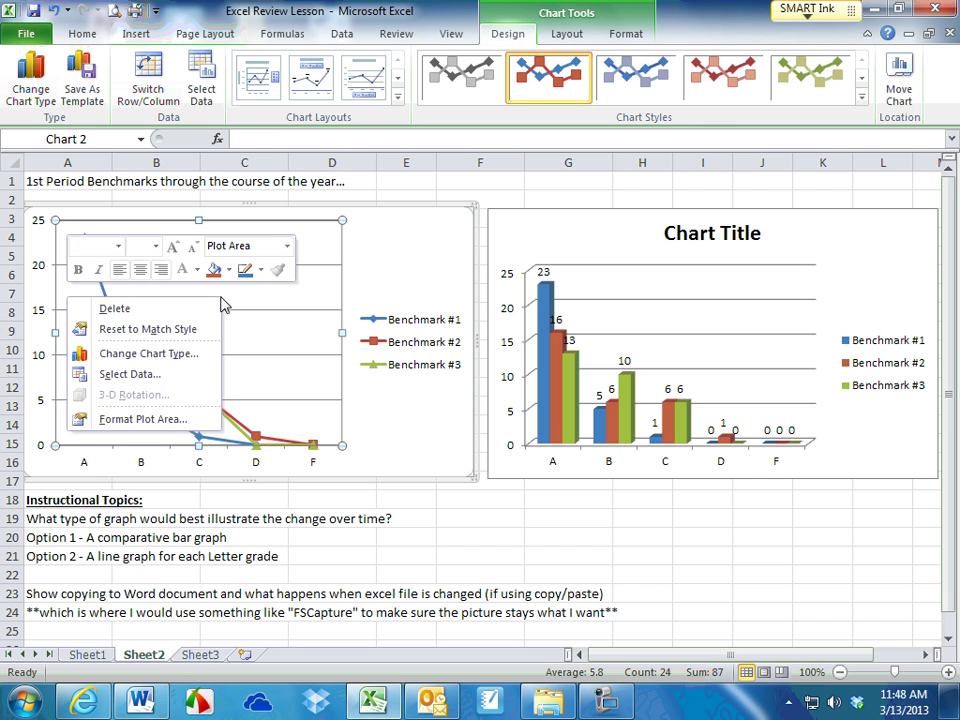
{"action": "left_click", "coordinate": [168, 382]}
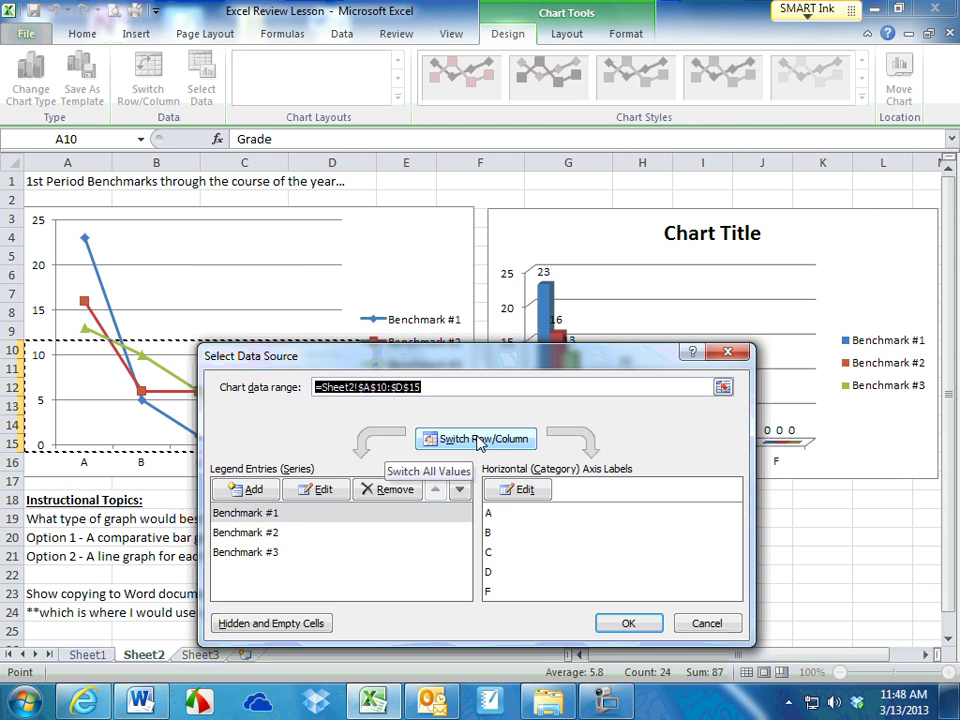
{"action": "left_click", "coordinate": [478, 441]}
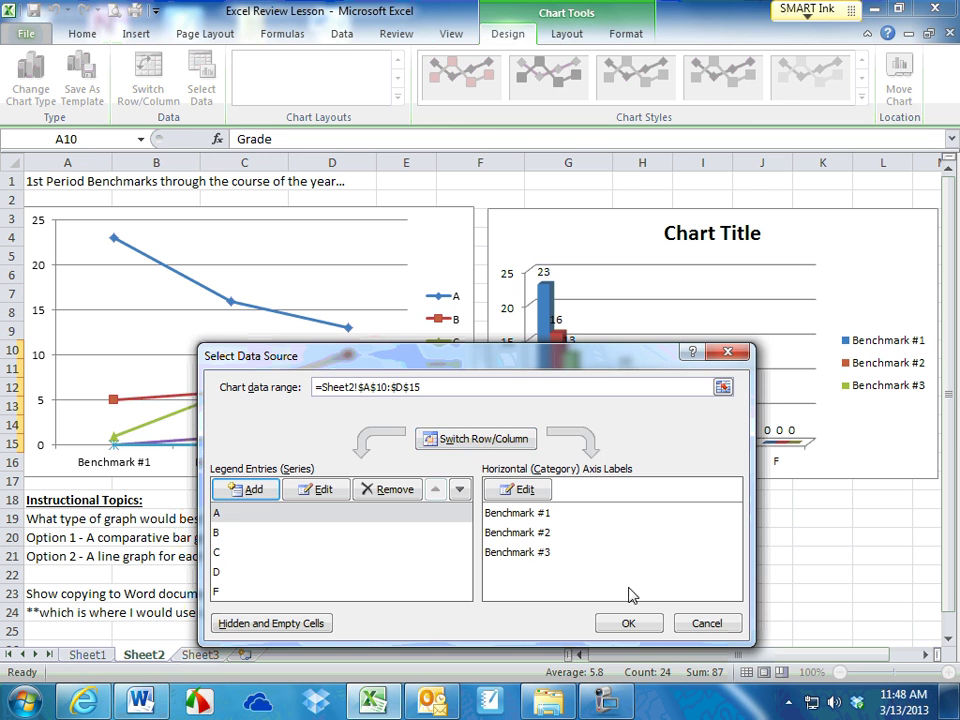
{"action": "left_click", "coordinate": [628, 623]}
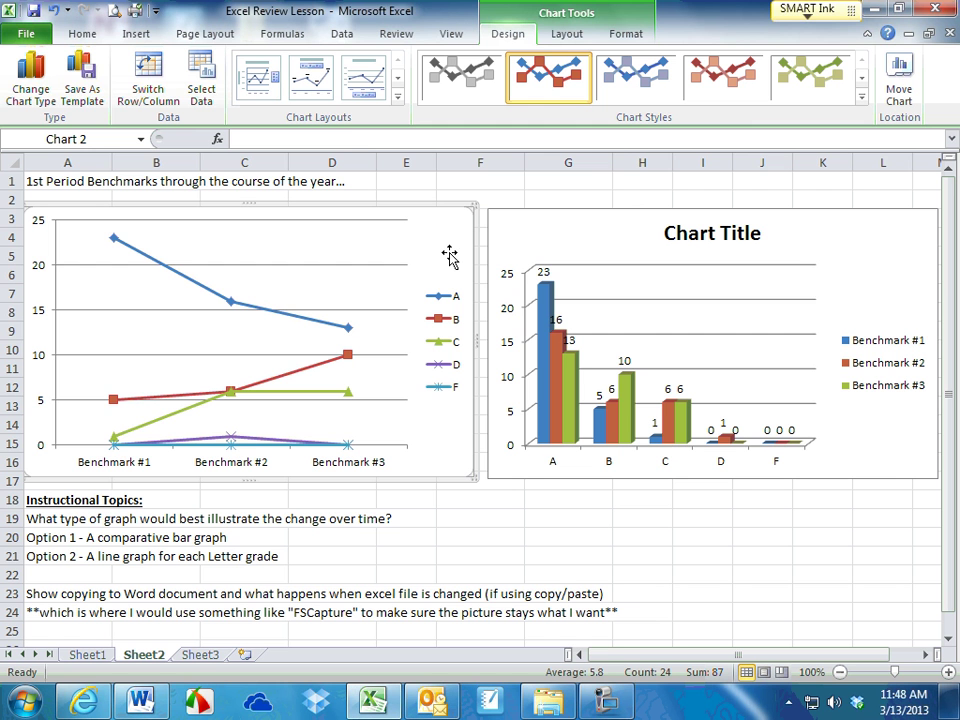
Add data labels to the A and B grade lines of the line chart.
{"action": "left_click", "coordinate": [174, 270]}
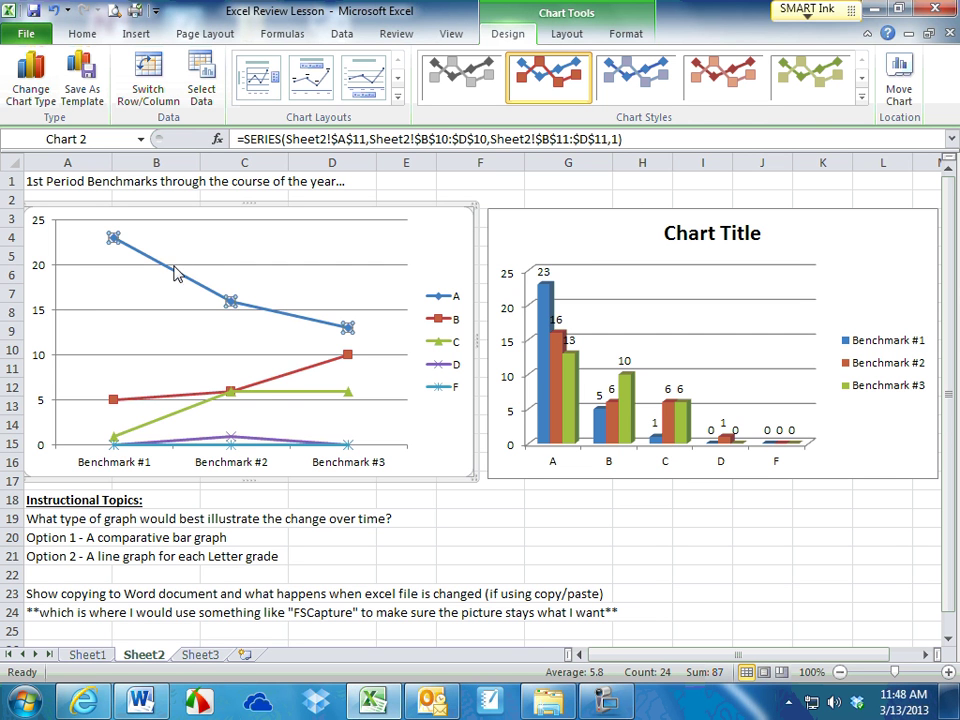
{"action": "right_click", "coordinate": [218, 297]}
{"action": "left_click", "coordinate": [163, 412]}
{"action": "right_click", "coordinate": [287, 379]}
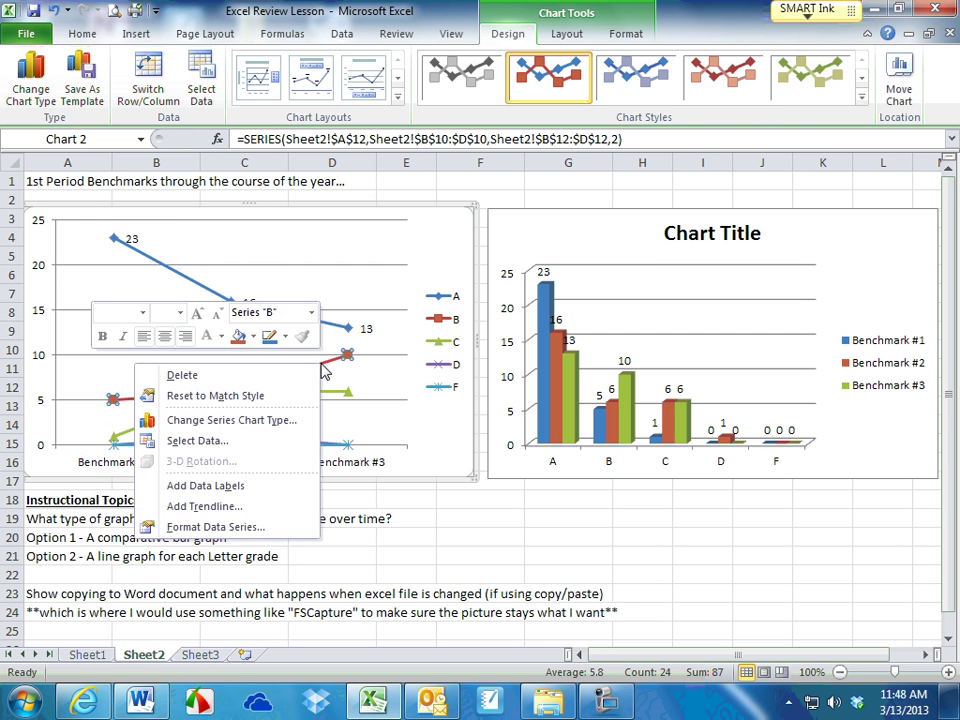
{"action": "left_click", "coordinate": [259, 483]}
{"action": "left_click", "coordinate": [460, 362]}
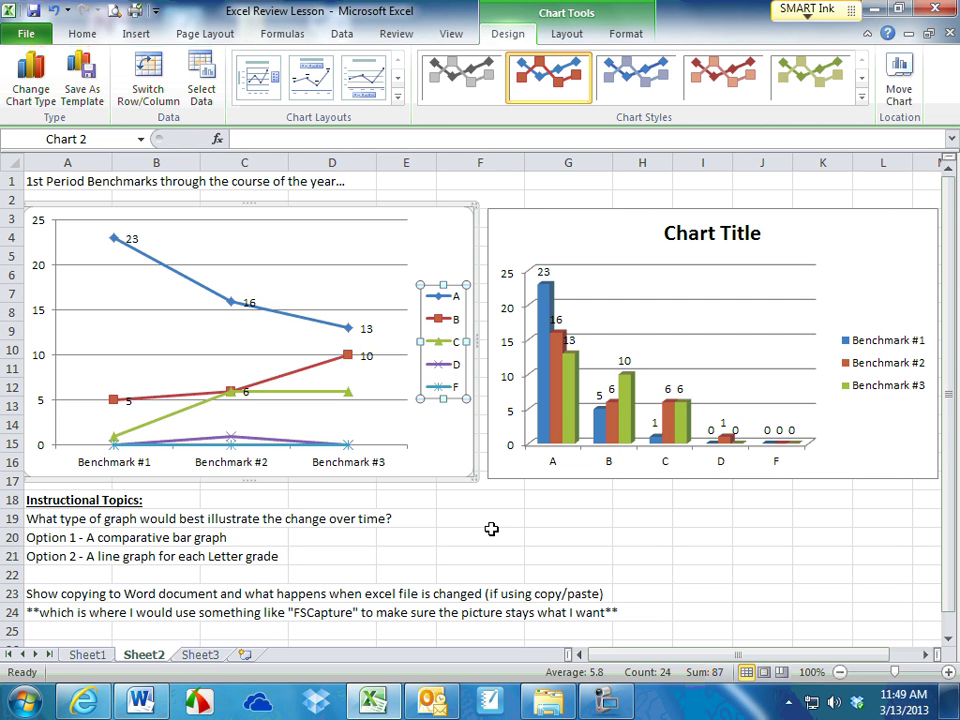
Move the line chart below the column chart and shift the column chart clear of the Grade table.
{"action": "left_click", "coordinate": [525, 232]}
{"action": "left_click_drag", "start_coordinate": [456, 227], "coordinate": [913, 530]}
{"action": "left_click_drag", "start_coordinate": [831, 270], "coordinate": [880, 265]}
{"action": "left_click_drag", "start_coordinate": [865, 527], "coordinate": [888, 525]}
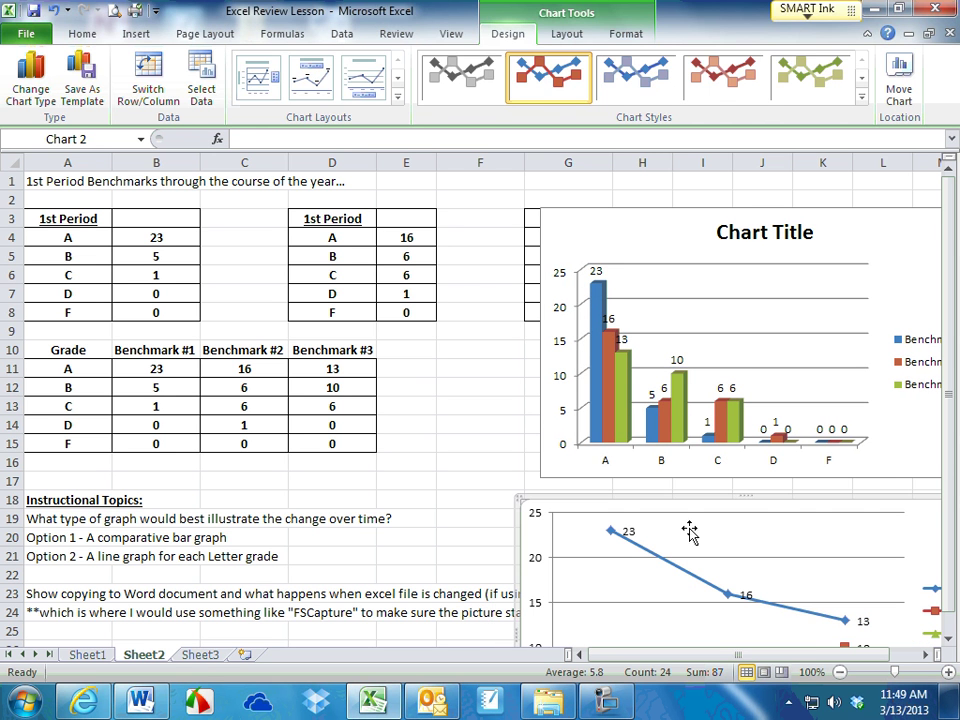
{"action": "left_click", "coordinate": [347, 441]}
Insert a 2-D line chart with markers from A10:D11 for the A grades and place it over the column chart.
{"action": "left_click_drag", "start_coordinate": [73, 372], "coordinate": [330, 388]}
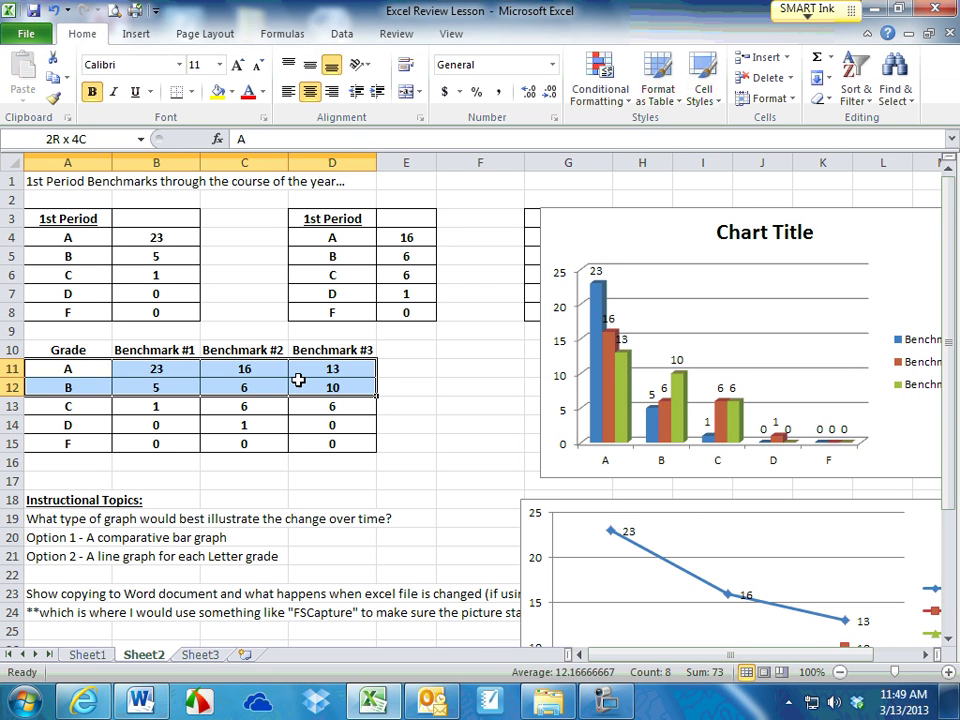
{"action": "left_click", "coordinate": [262, 408]}
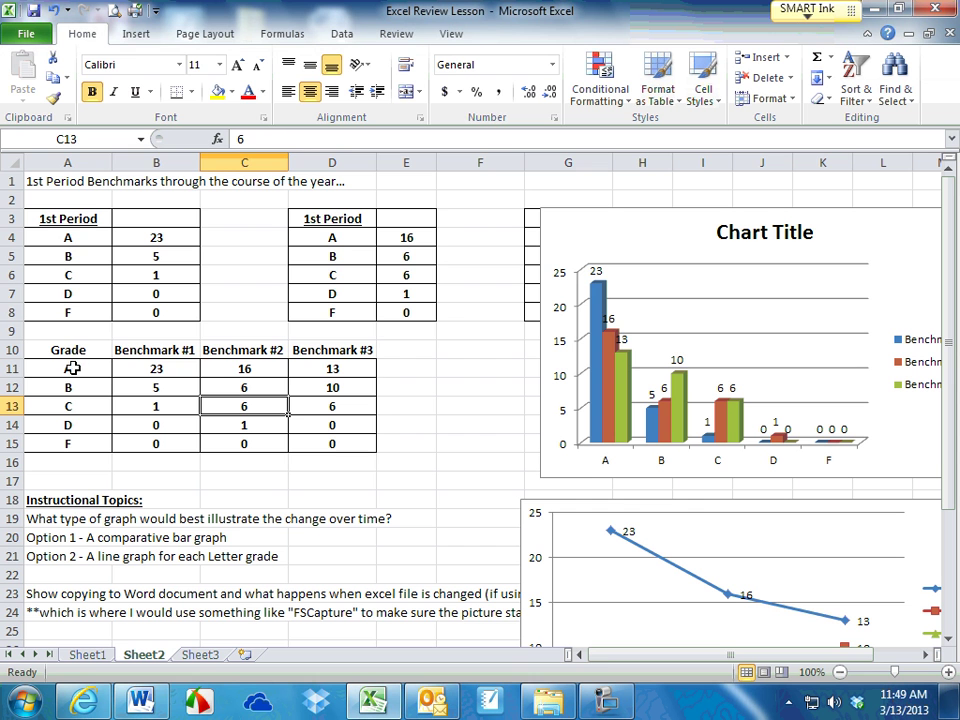
{"action": "left_click_drag", "start_coordinate": [63, 348], "coordinate": [343, 364]}
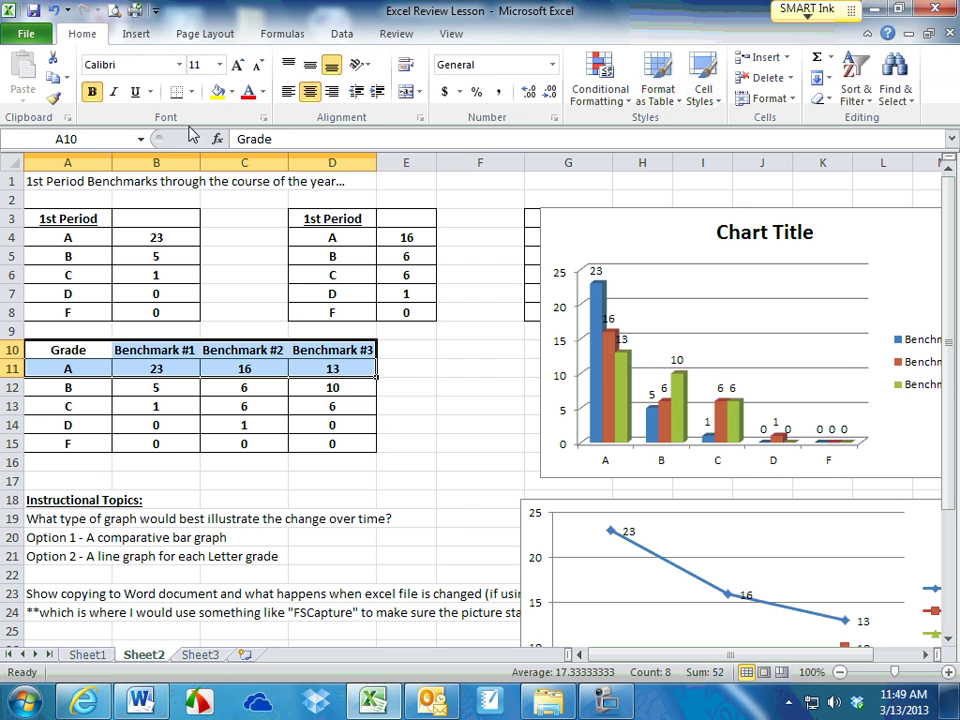
{"action": "left_click", "coordinate": [136, 34]}
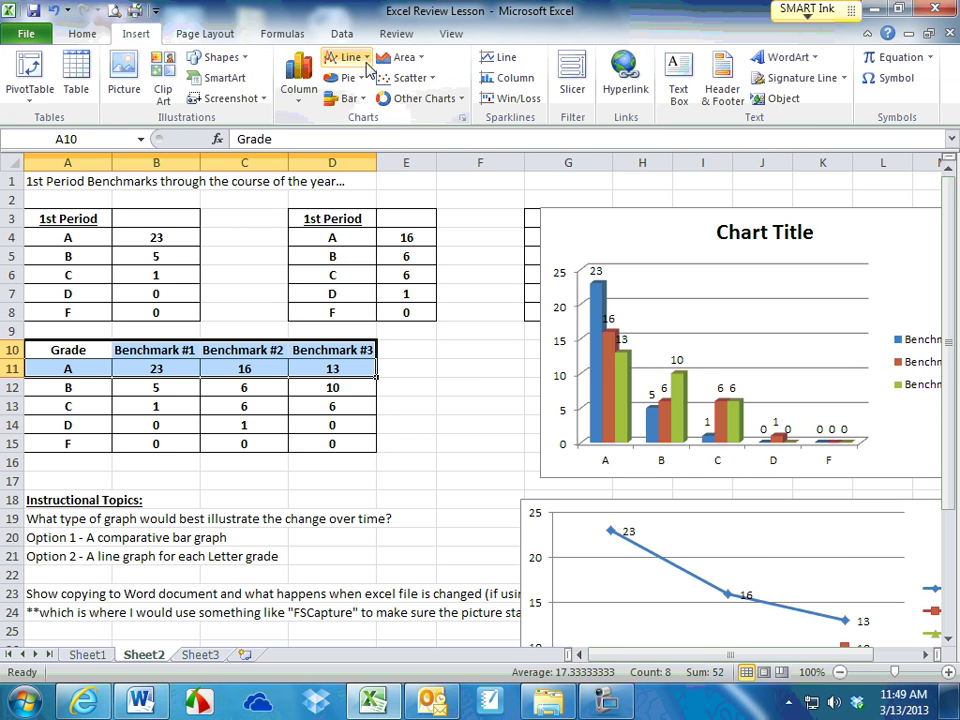
{"action": "left_click", "coordinate": [349, 58]}
{"action": "left_click", "coordinate": [245, 162]}
{"action": "left_click_drag", "start_coordinate": [663, 315], "coordinate": [874, 208]}
{"action": "left_click", "coordinate": [218, 384]}
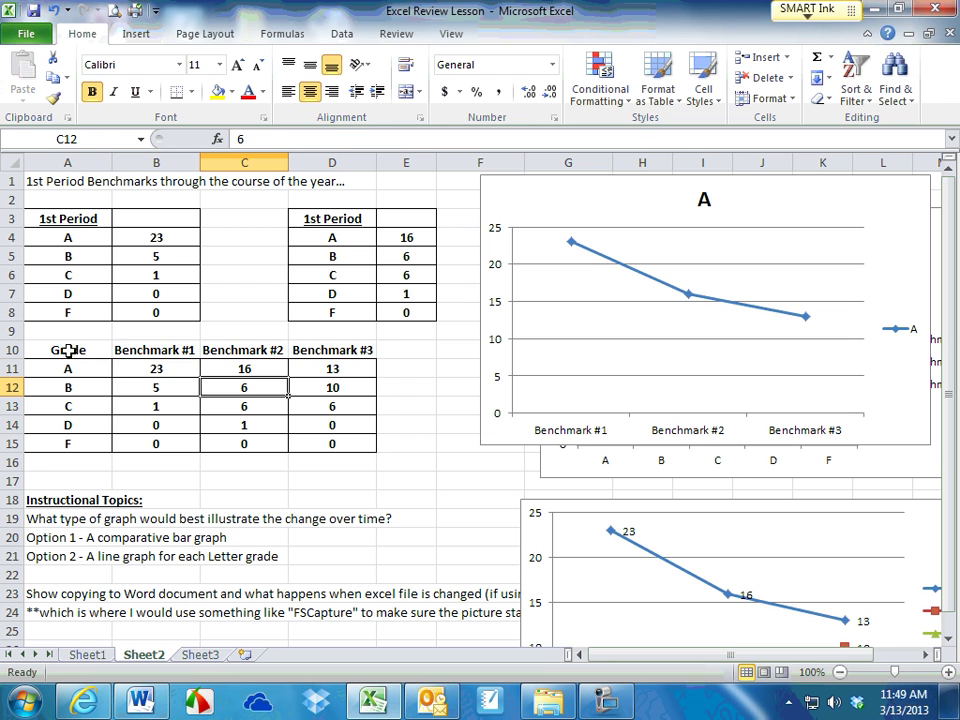
Insert a second 2-D line chart with markers from A10:D11 and place it beside the first A-grade chart, over the tables.
{"action": "left_click_drag", "start_coordinate": [71, 349], "coordinate": [330, 370]}
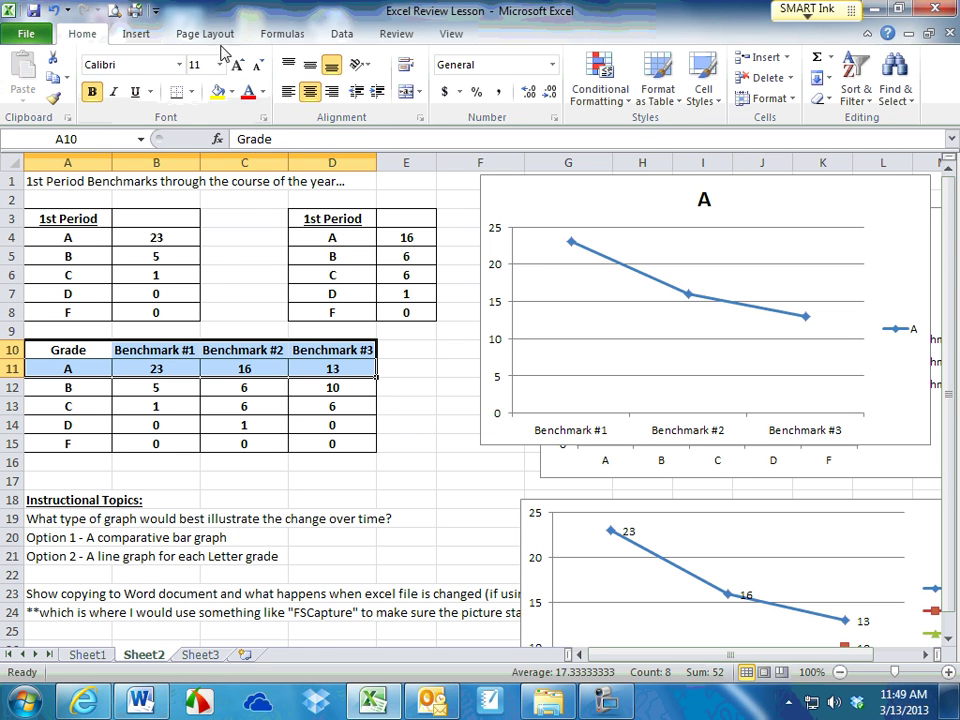
{"action": "left_click", "coordinate": [136, 33]}
{"action": "left_click", "coordinate": [345, 57]}
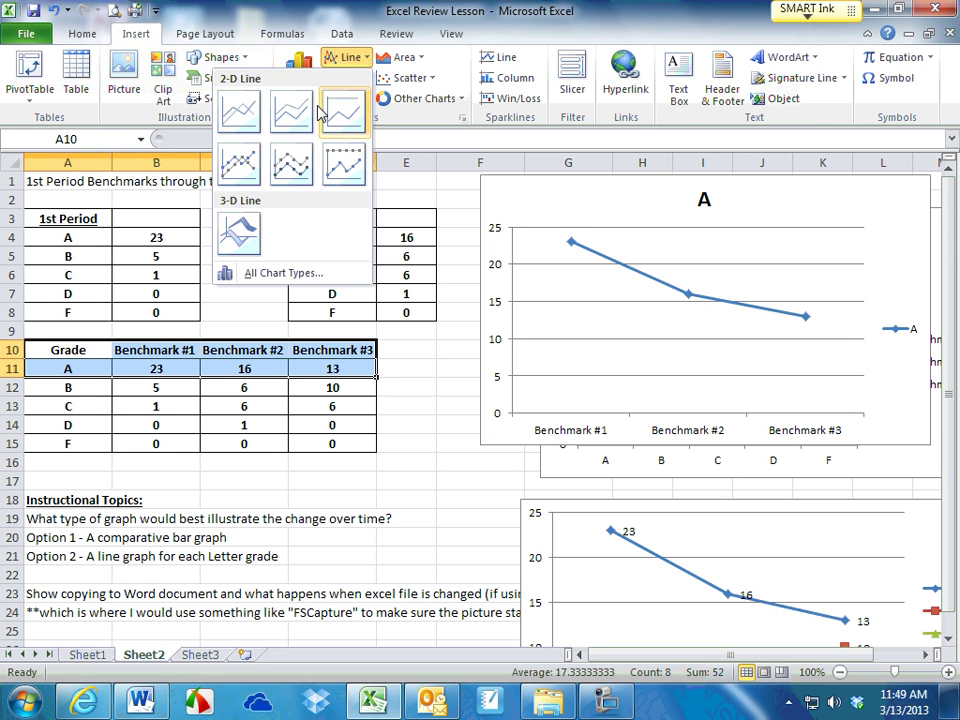
{"action": "left_click", "coordinate": [240, 163]}
{"action": "left_click_drag", "start_coordinate": [386, 399], "coordinate": [141, 197]}
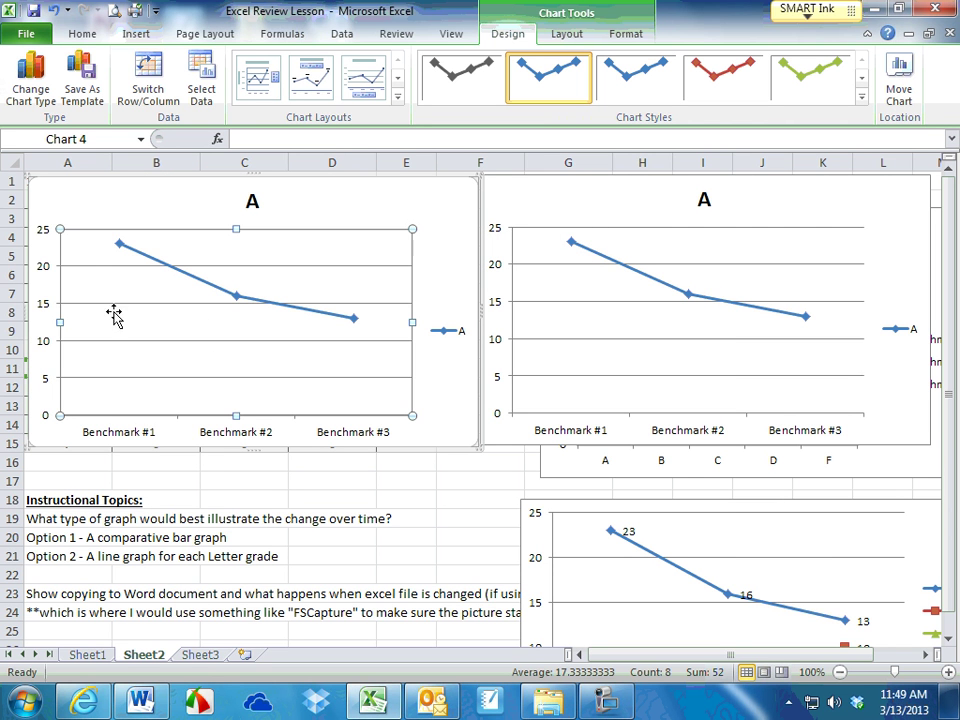
{"action": "right_click", "coordinate": [43, 306]}
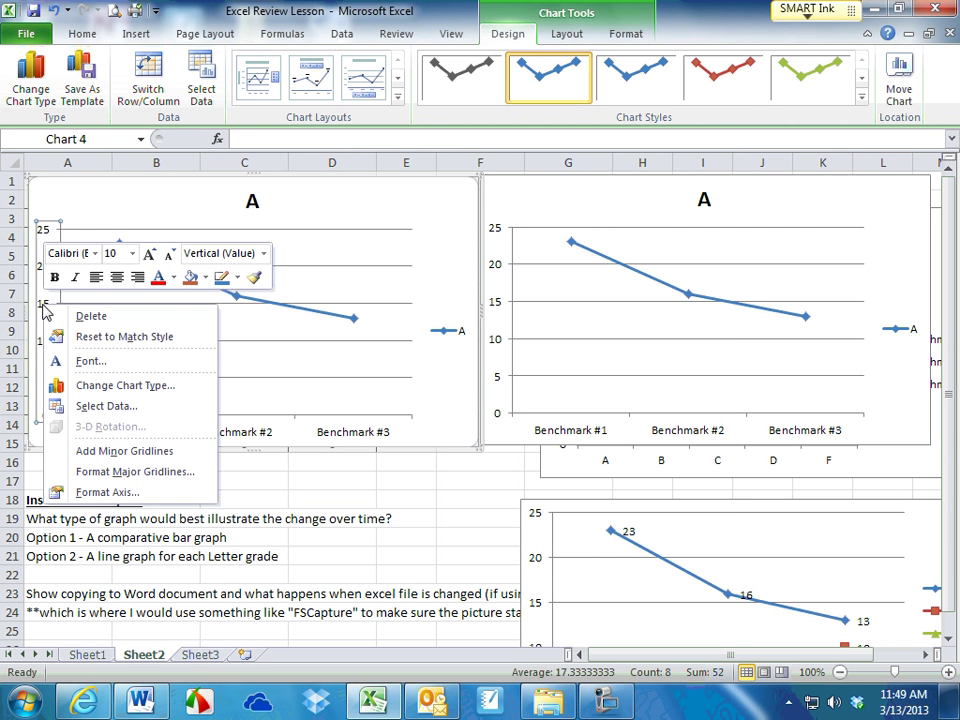
{"action": "left_click", "coordinate": [118, 492]}
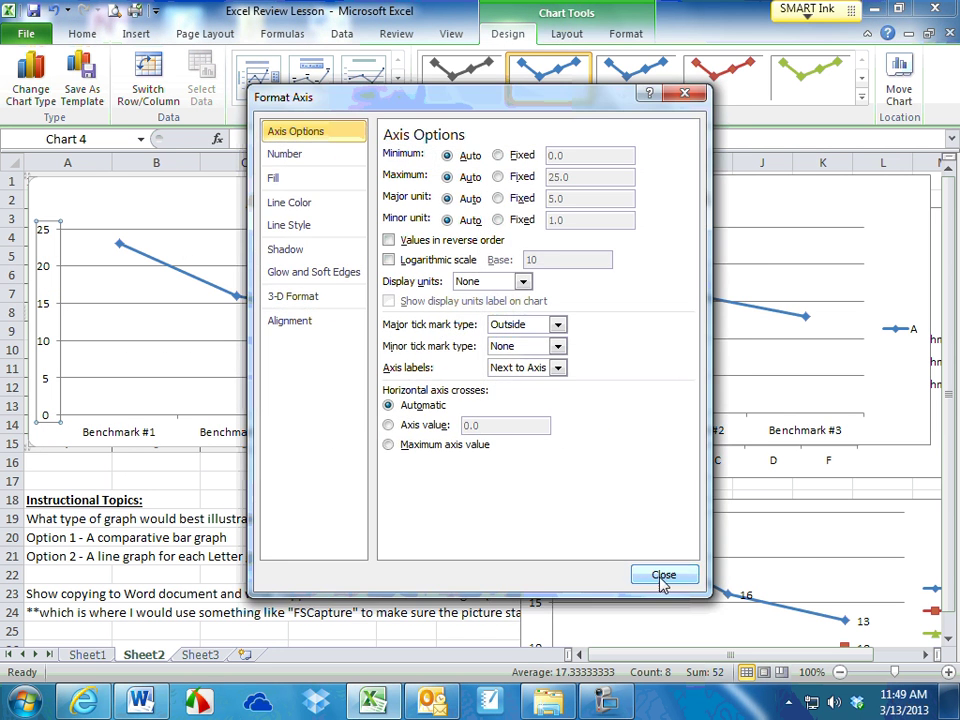
{"action": "left_click", "coordinate": [663, 580]}
{"action": "right_click", "coordinate": [43, 304]}
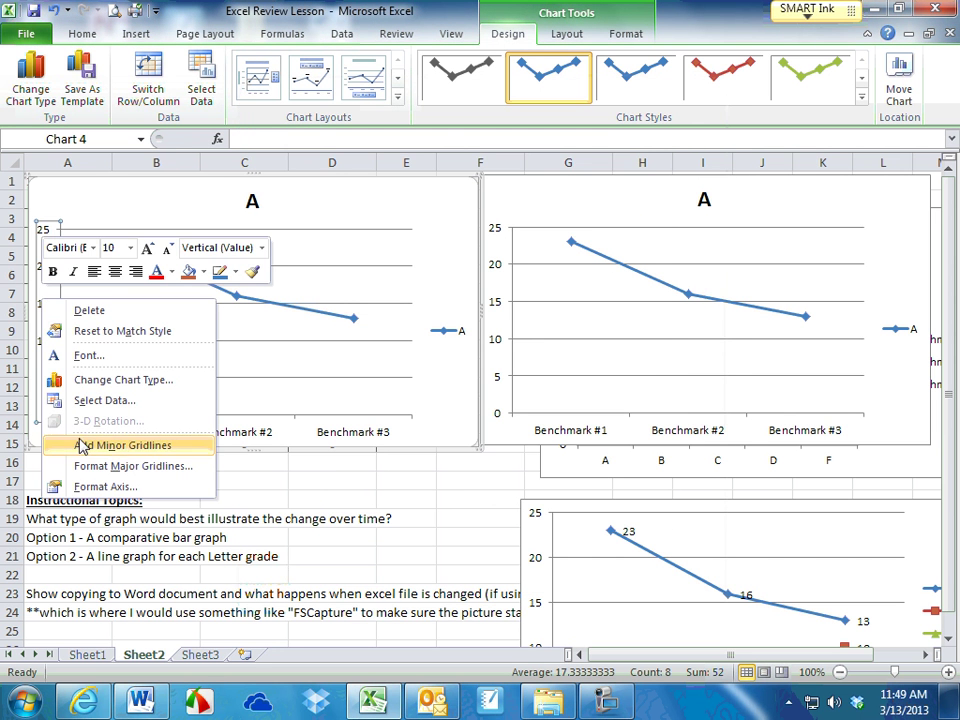
{"action": "left_click", "coordinate": [90, 467]}
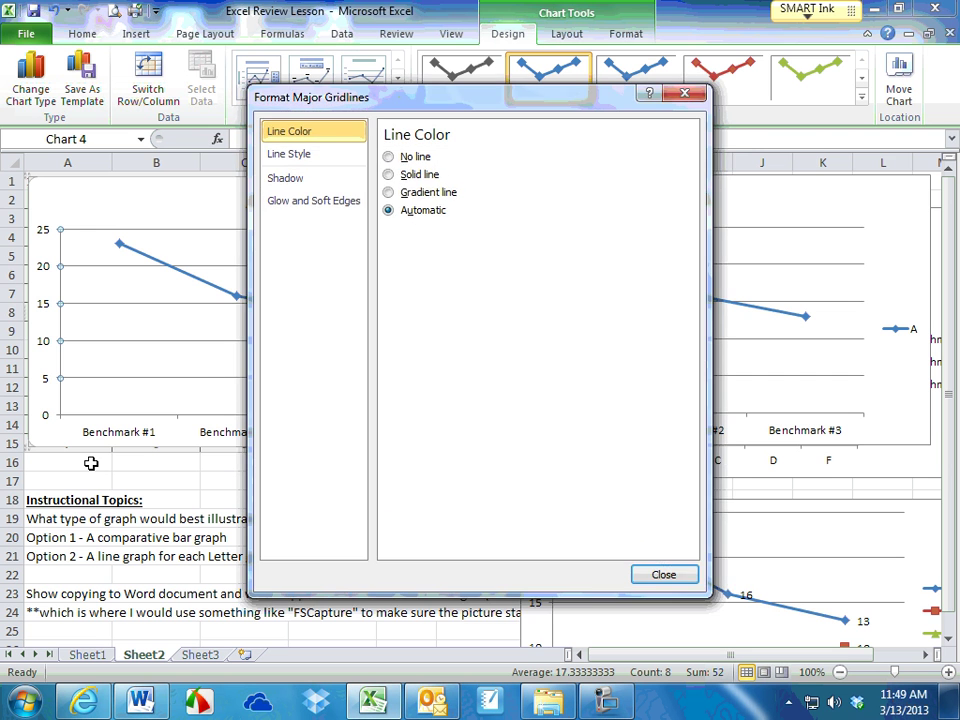
{"action": "left_click", "coordinate": [660, 568]}
{"action": "left_click", "coordinate": [43, 308]}
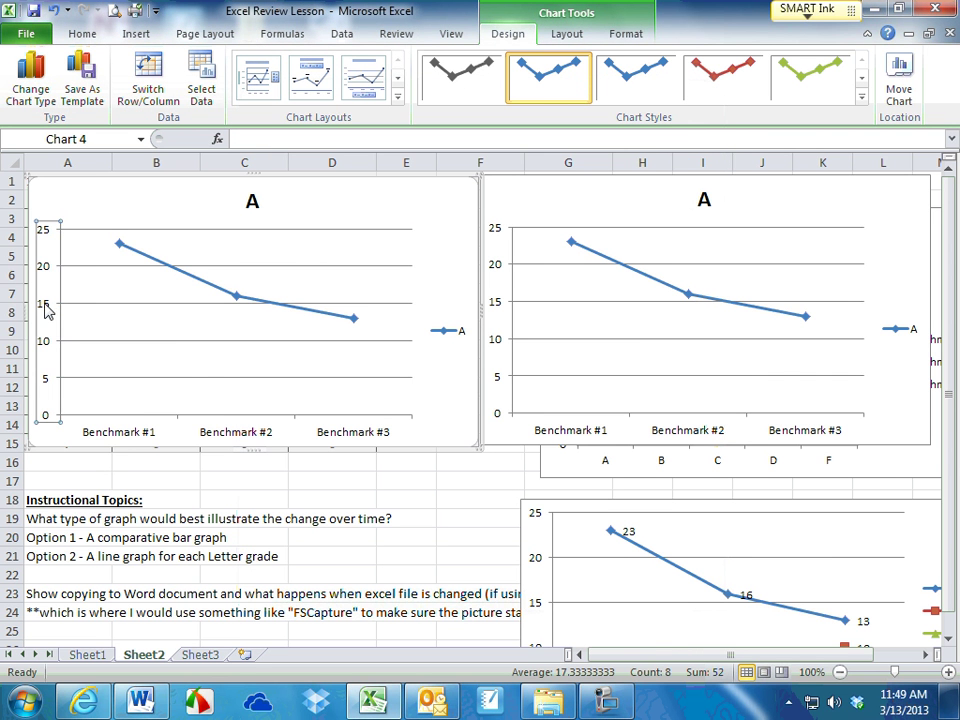
{"action": "right_click", "coordinate": [43, 305]}
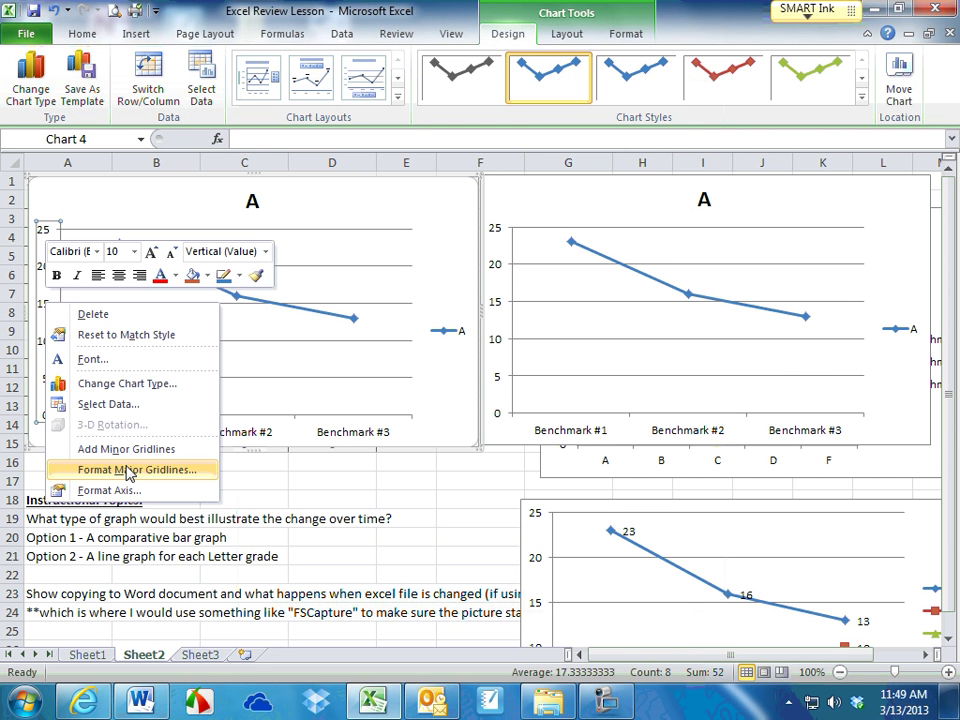
{"action": "left_click", "coordinate": [128, 471]}
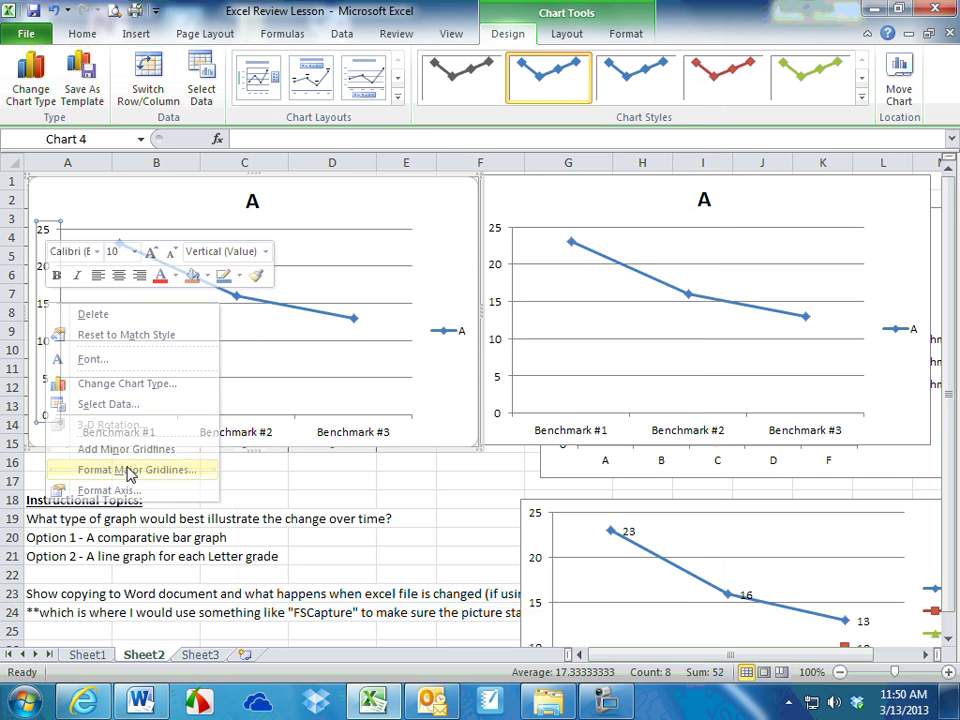
{"action": "left_click", "coordinate": [648, 576]}
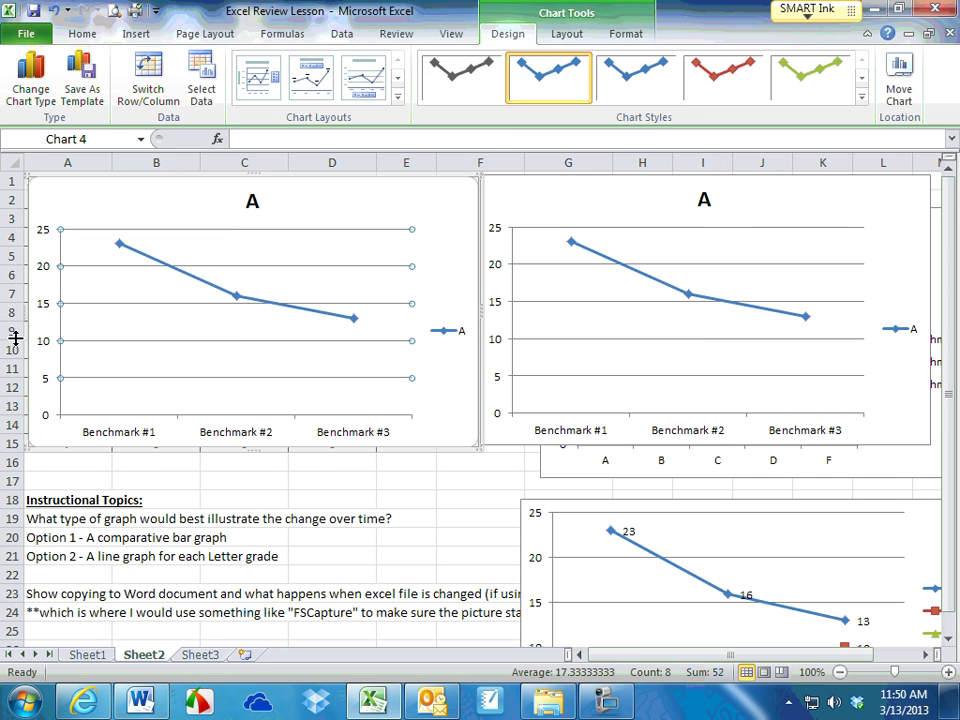
Set a fixed minimum of 12 on the vertical axis of the A-grade chart that covers the tables.
{"action": "left_click", "coordinate": [45, 345]}
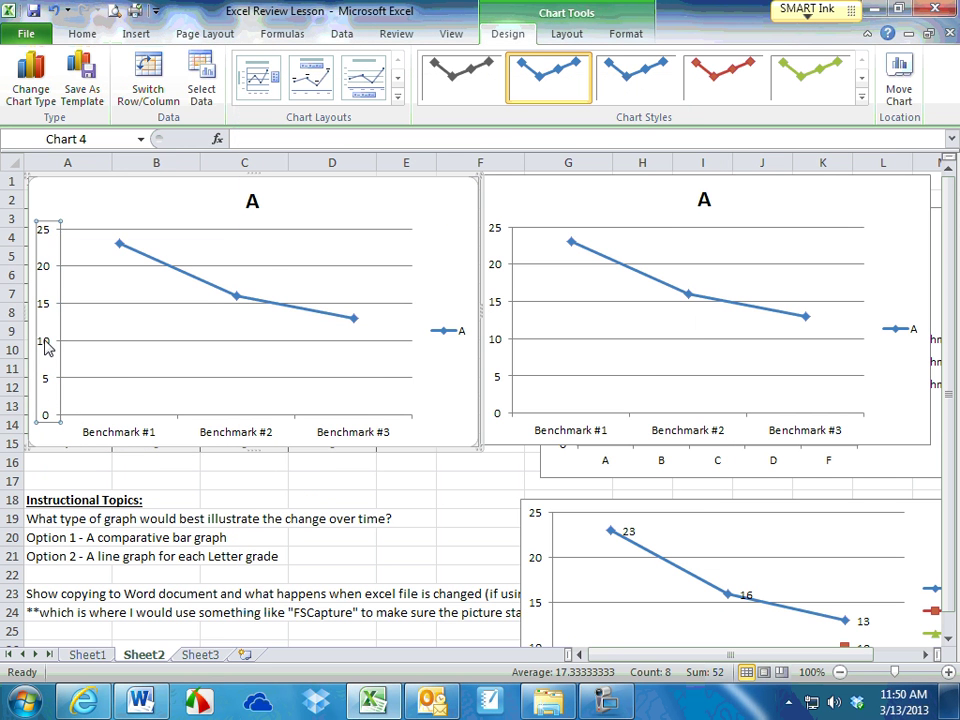
{"action": "right_click", "coordinate": [45, 271]}
{"action": "left_click", "coordinate": [90, 461]}
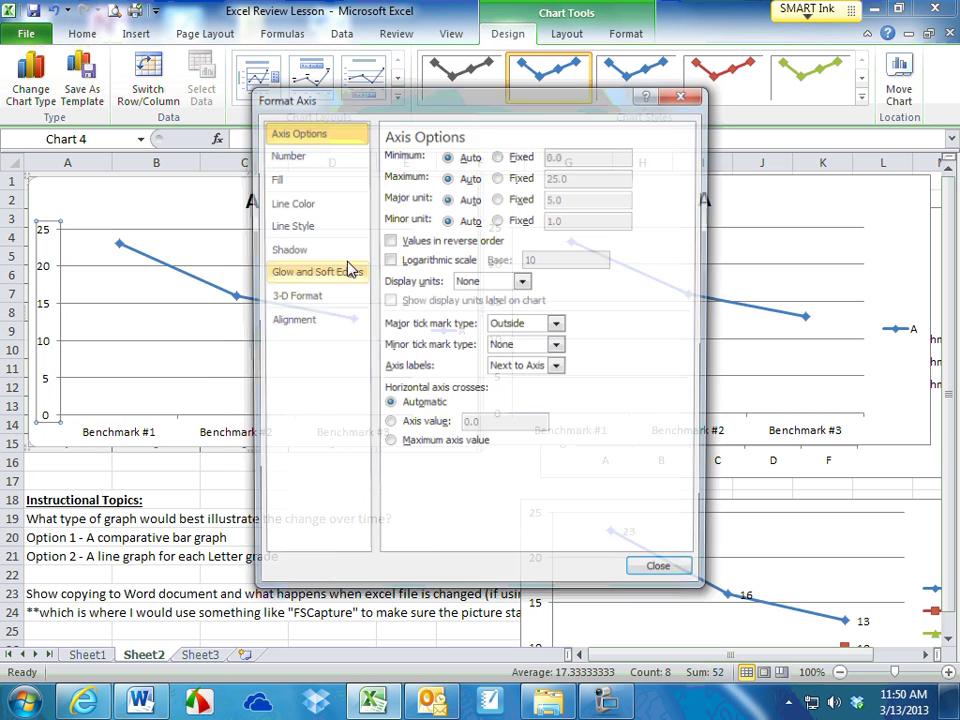
{"action": "left_click", "coordinate": [498, 156]}
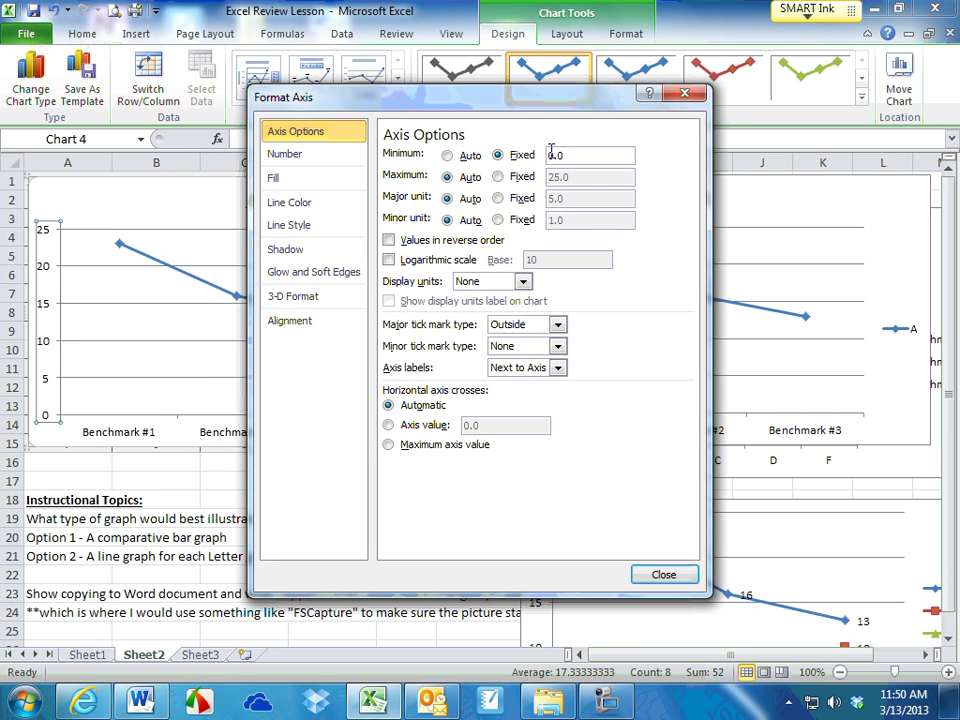
{"action": "type", "text": "12"}
{"action": "key", "text": "Return"}
{"action": "left_click", "coordinate": [495, 476]}
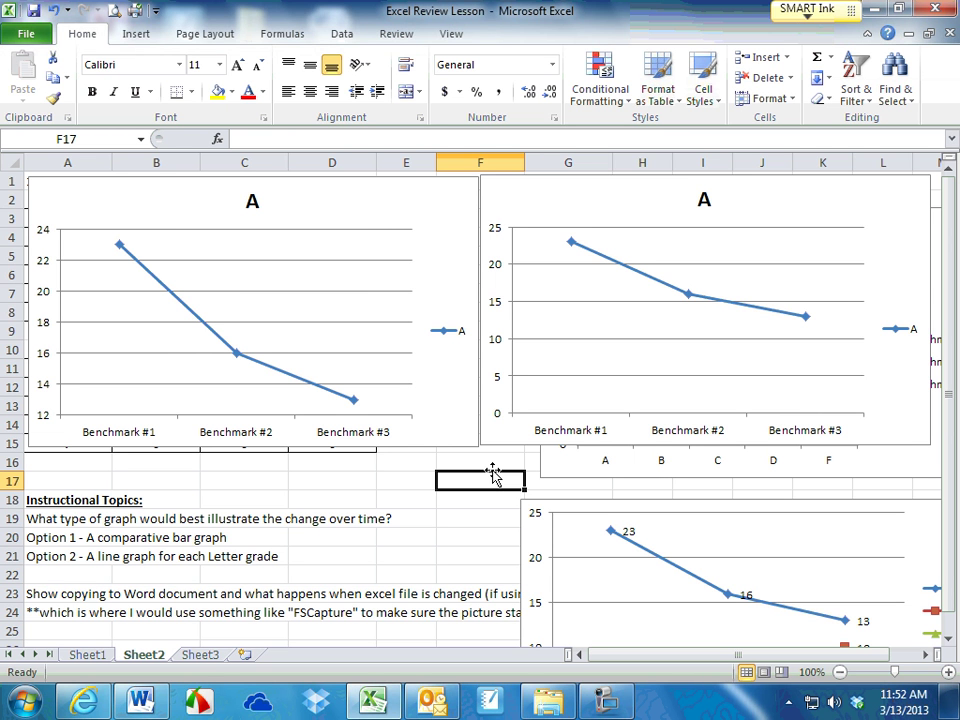
{"action": "left_click", "coordinate": [596, 702]}
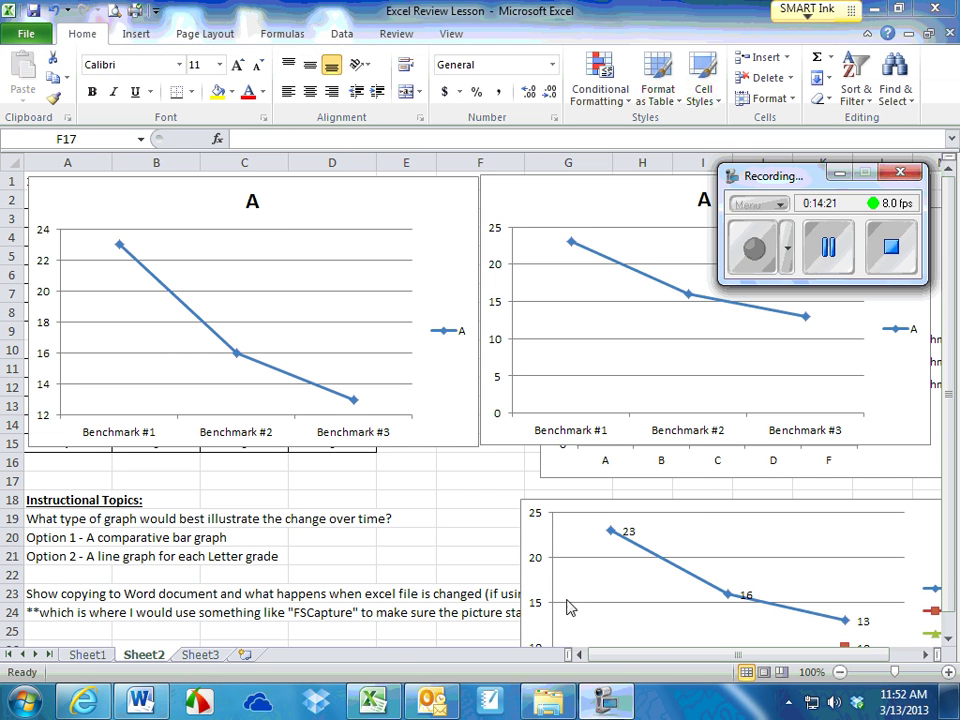